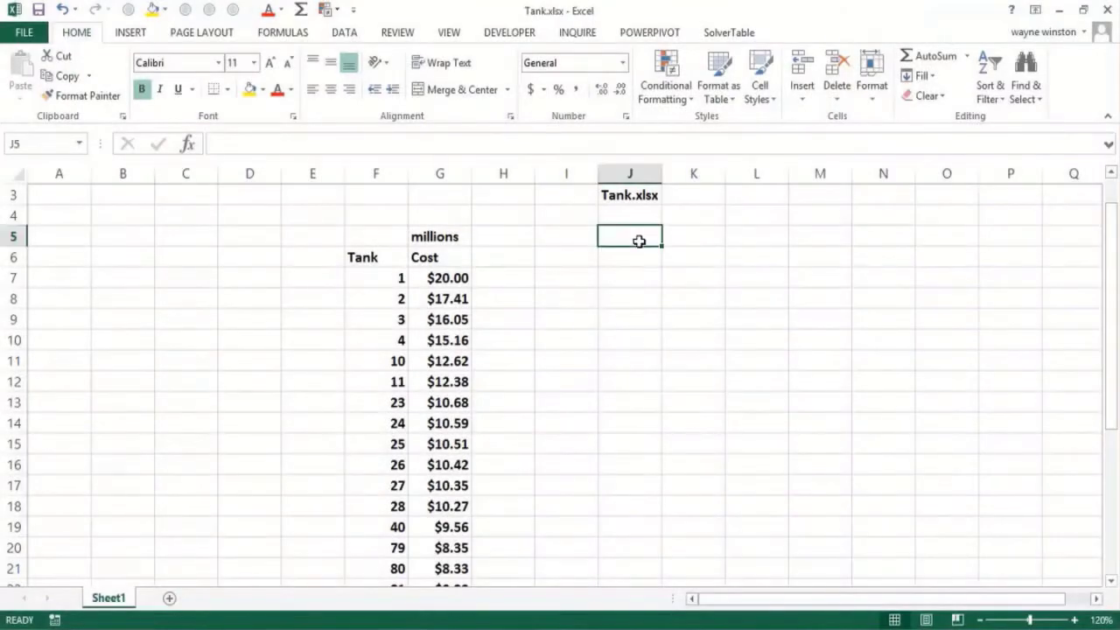
- Enter the heading "Learning or Experience Curve" in cell J5
{"action": "type", "text": "Learni"}
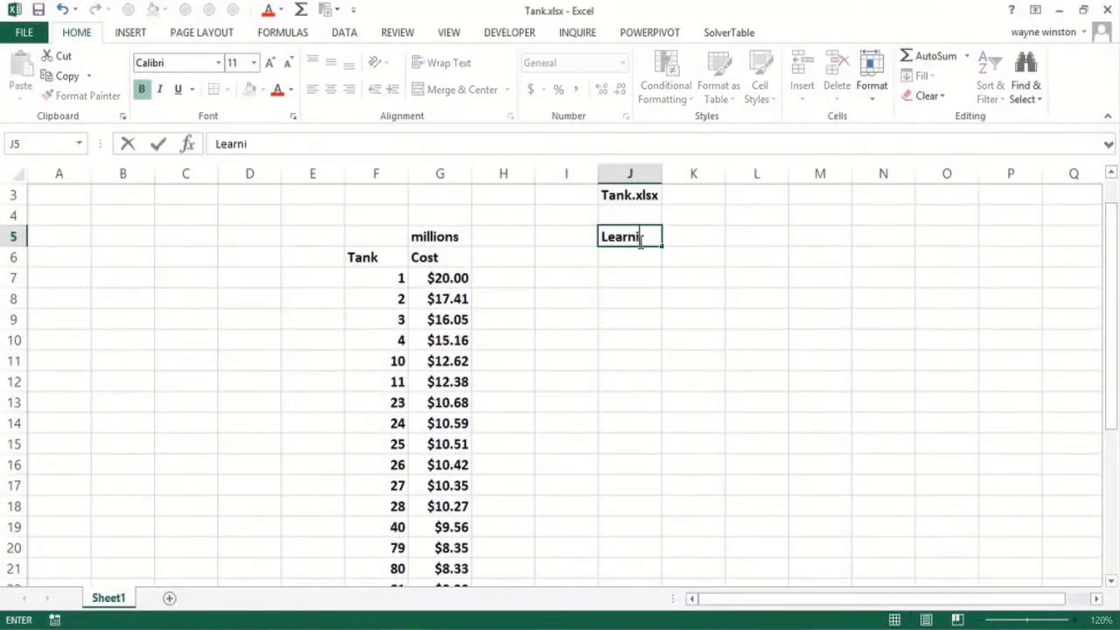
{"action": "type", "text": "ng or Experience "}
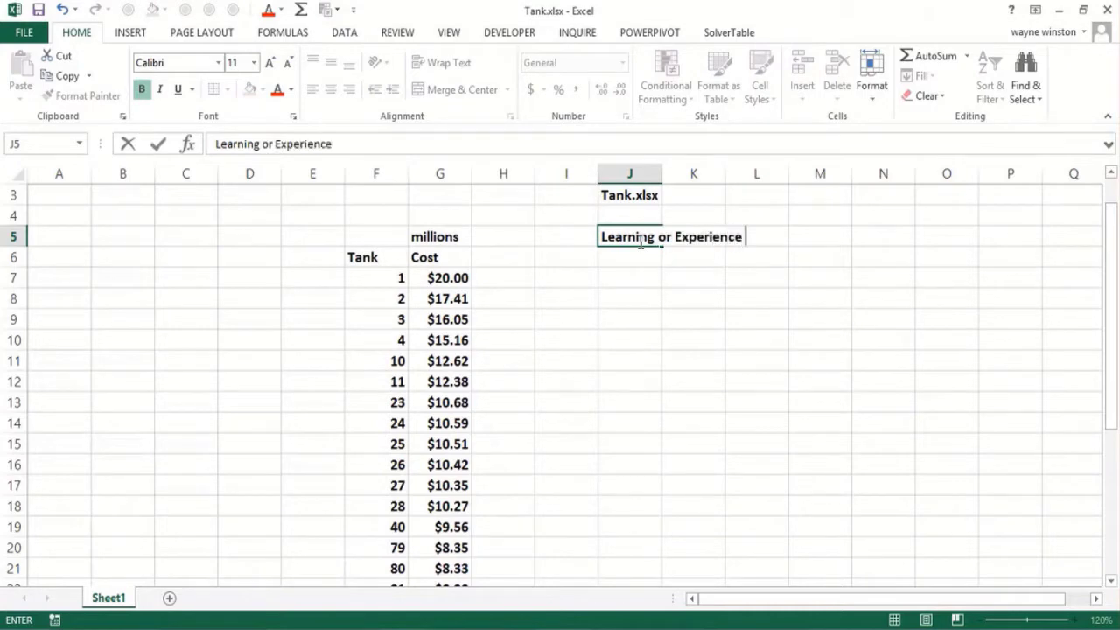
{"action": "type", "text": "Curve"}
{"action": "key", "text": "Return"}
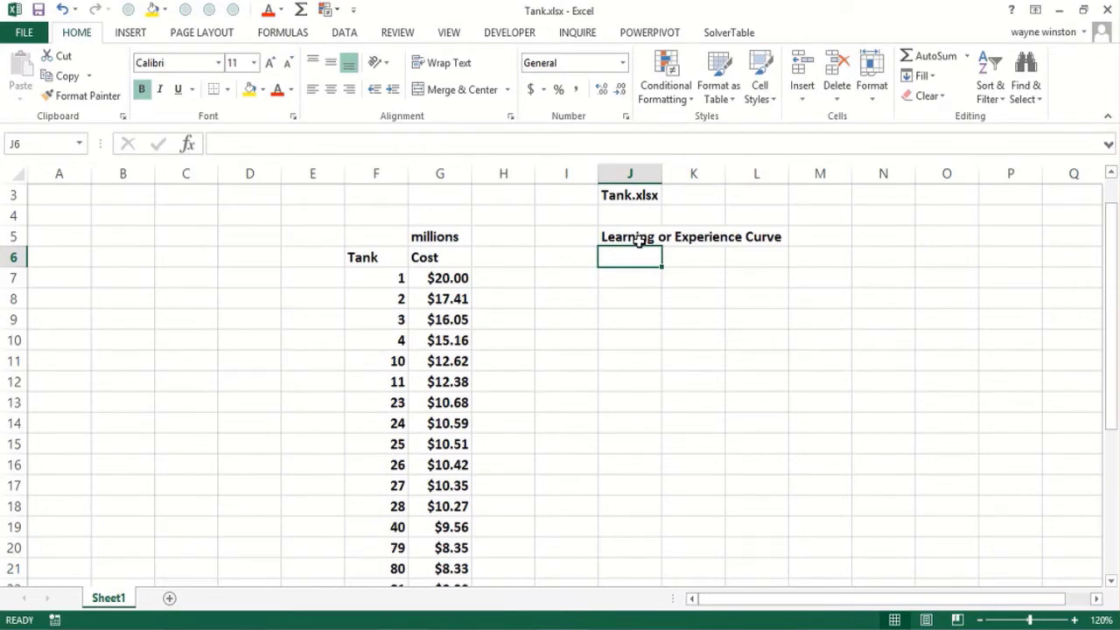
- Enter the variable definition "Y=cost of producing tank n" in cell J8
{"action": "key", "text": "Down"}
{"action": "key", "text": "Down"}
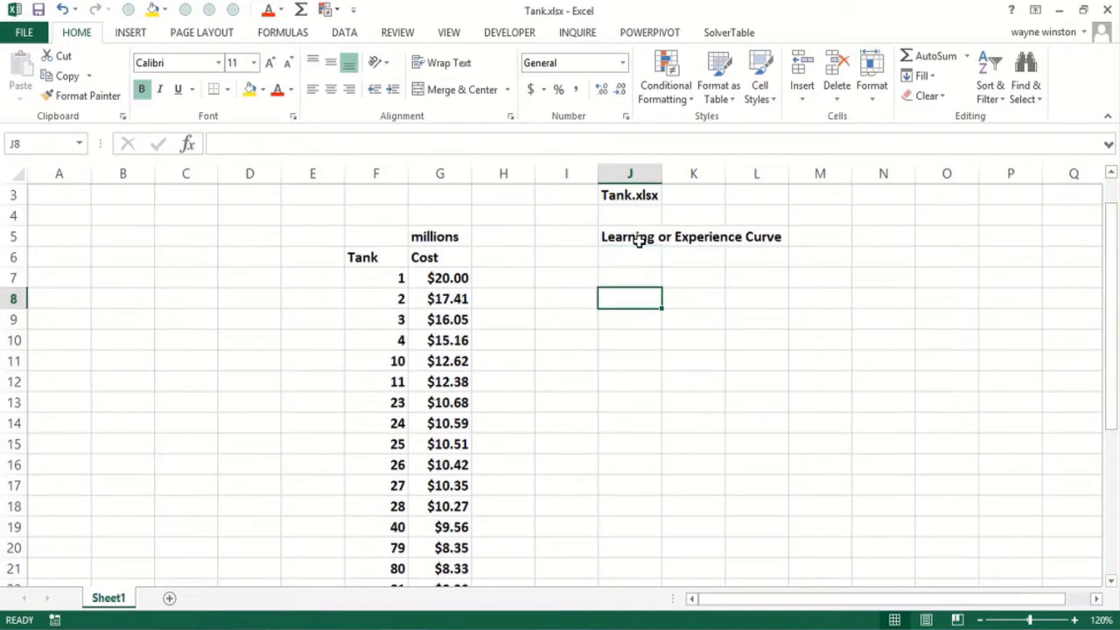
{"action": "type", "text": "Yo"}
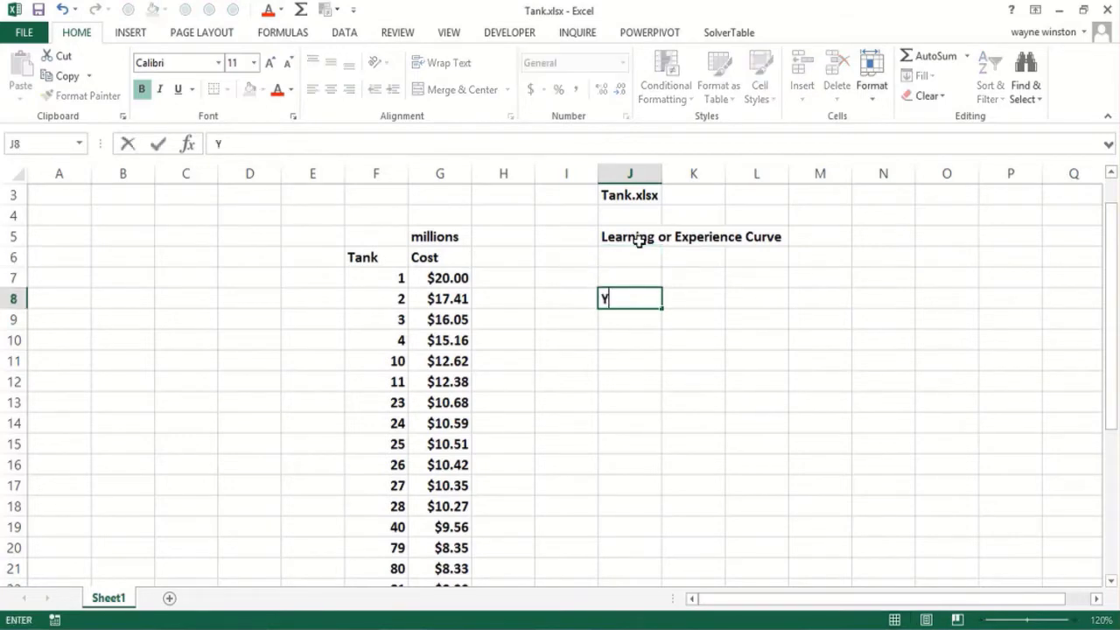
{"action": "key", "text": "BackSpace"}
{"action": "key", "text": "BackSpace"}
{"action": "type", "text": "Y=cost of producing tank n"}
{"action": "key", "text": "Return"}
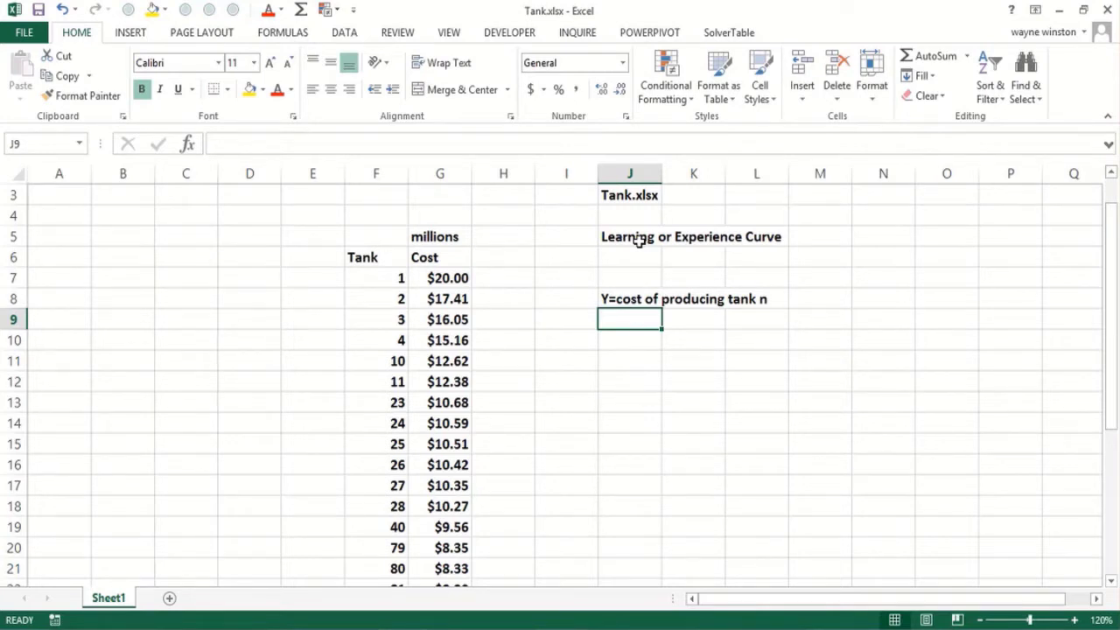
- Enter the definition "x=n" with a lowercase x in cell J9
{"action": "type", "text": "X=n"}
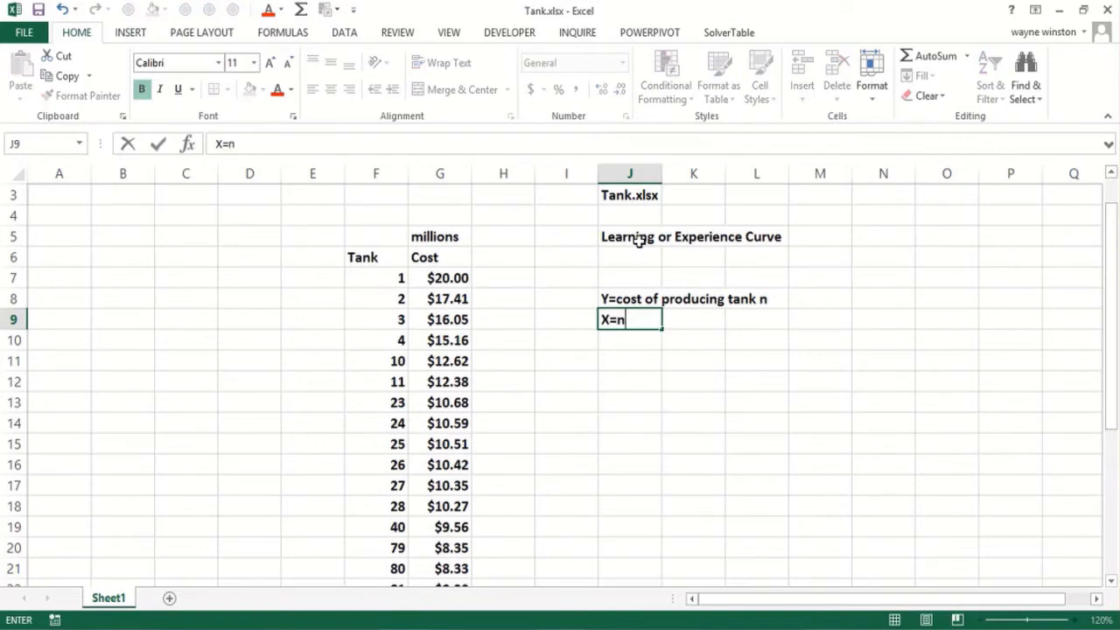
{"action": "key", "text": "BackSpace"}
{"action": "key", "text": "BackSpace"}
{"action": "key", "text": "BackSpace"}
{"action": "type", "text": "x=n"}
{"action": "key", "text": "Return"}
{"action": "key", "text": "Return"}
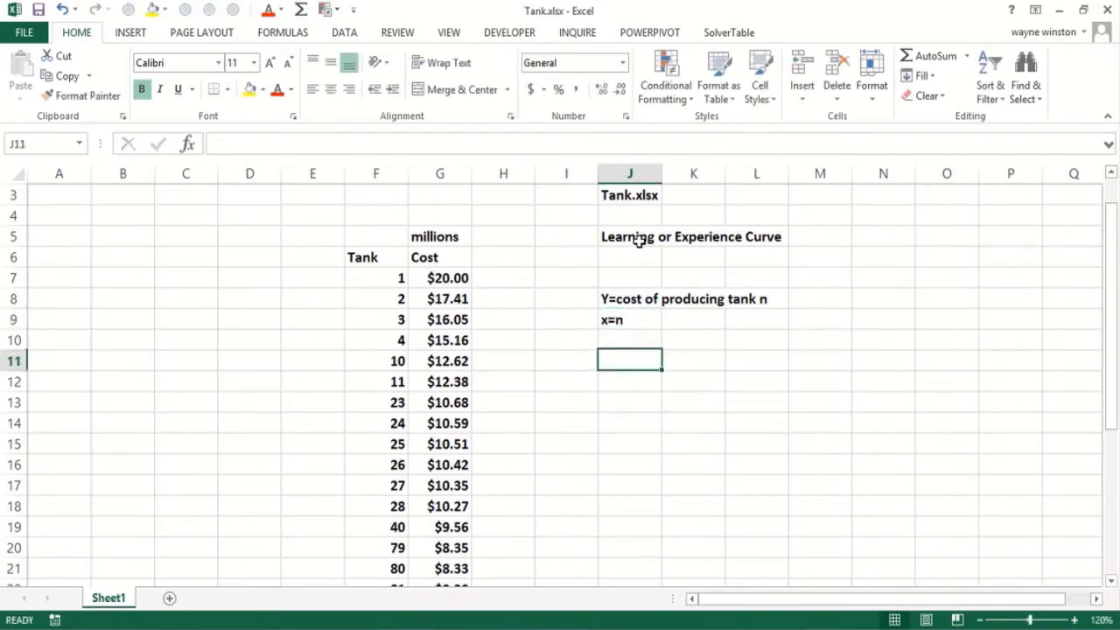
- Enter the power curve equation "Y=axb" in cell J11, with the exponent b formatted as superscript
{"action": "type", "text": "Y"}
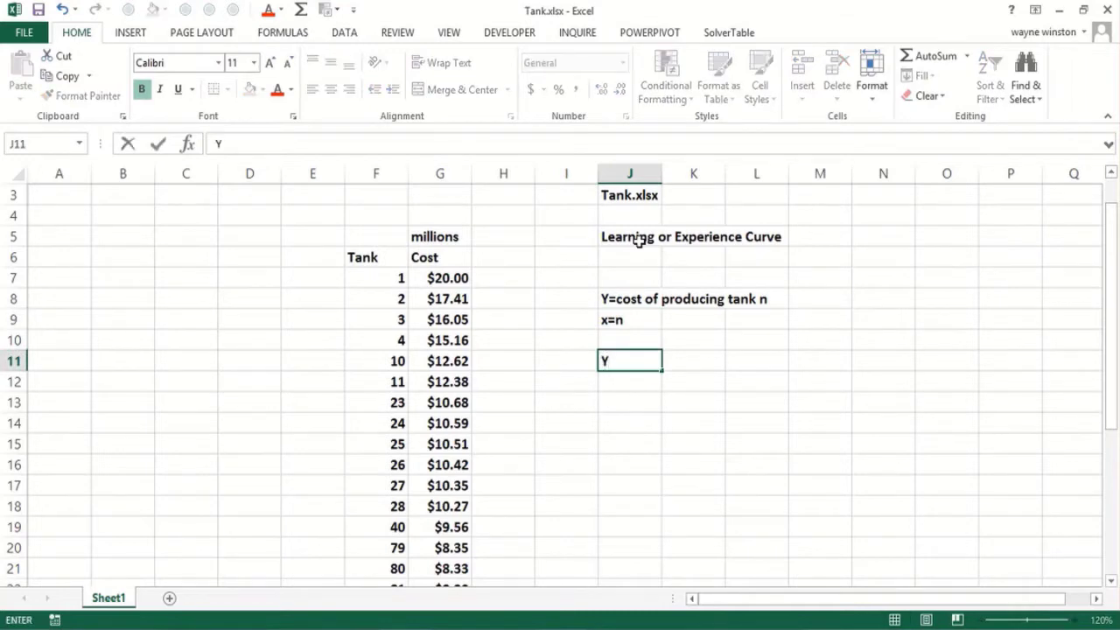
{"action": "type", "text": "=a*"}
{"action": "type", "text": "x"}
{"action": "key", "text": "BackSpace"}
{"action": "key", "text": "BackSpace"}
{"action": "type", "text": "x"}
{"action": "key", "text": "ctrl+1"}
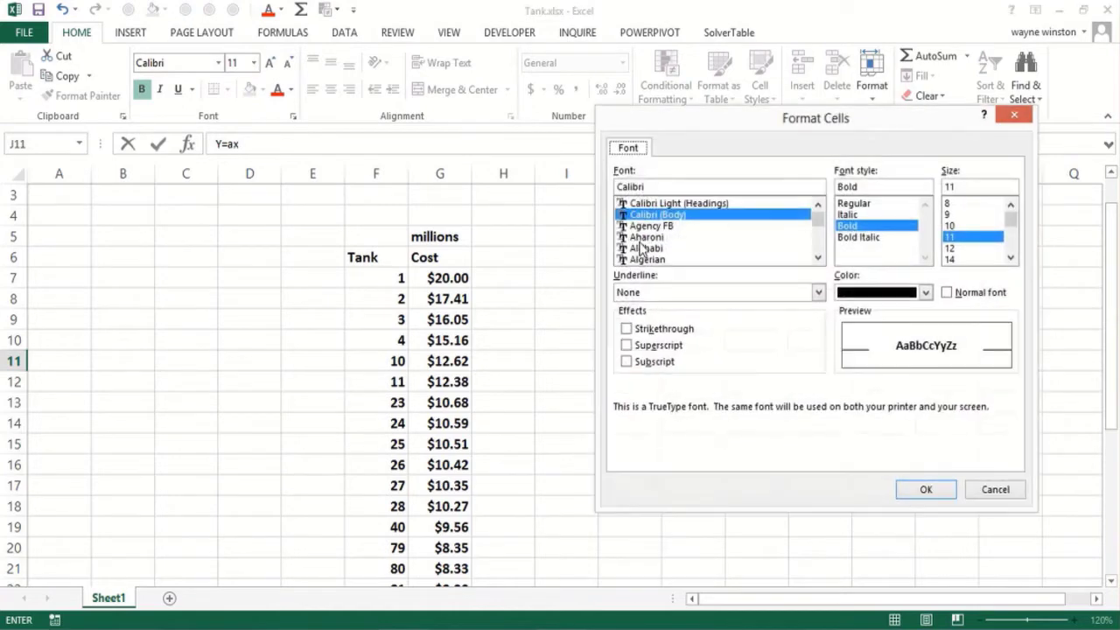
{"action": "left_click", "coordinate": [627, 344]}
{"action": "left_click", "coordinate": [926, 489]}
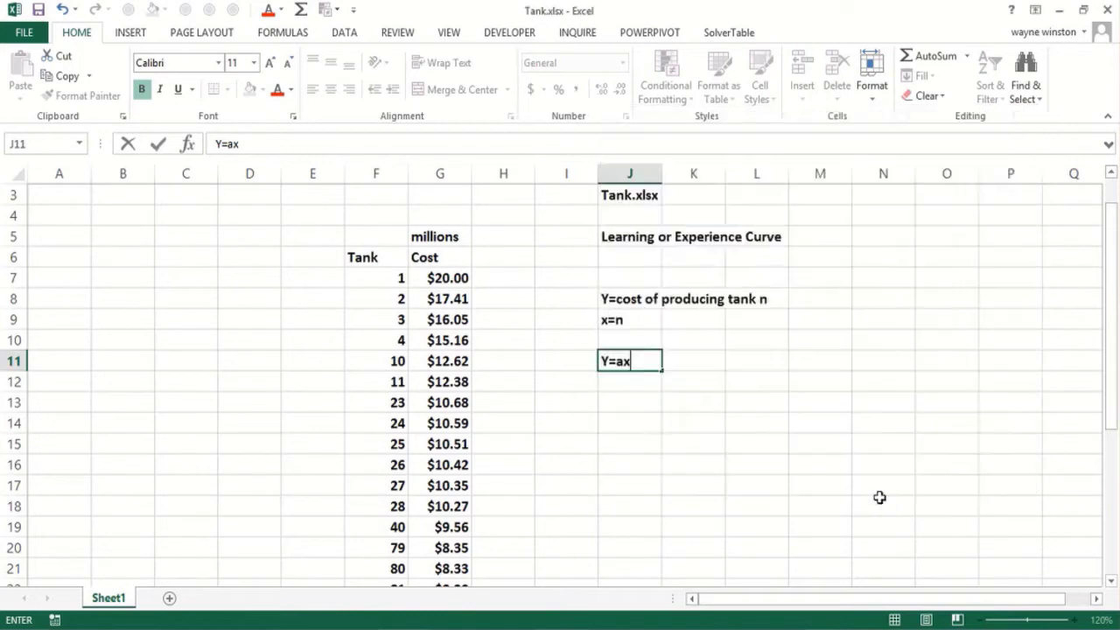
{"action": "type", "text": "b"}
{"action": "key", "text": "Return"}
{"action": "key", "text": "Return"}
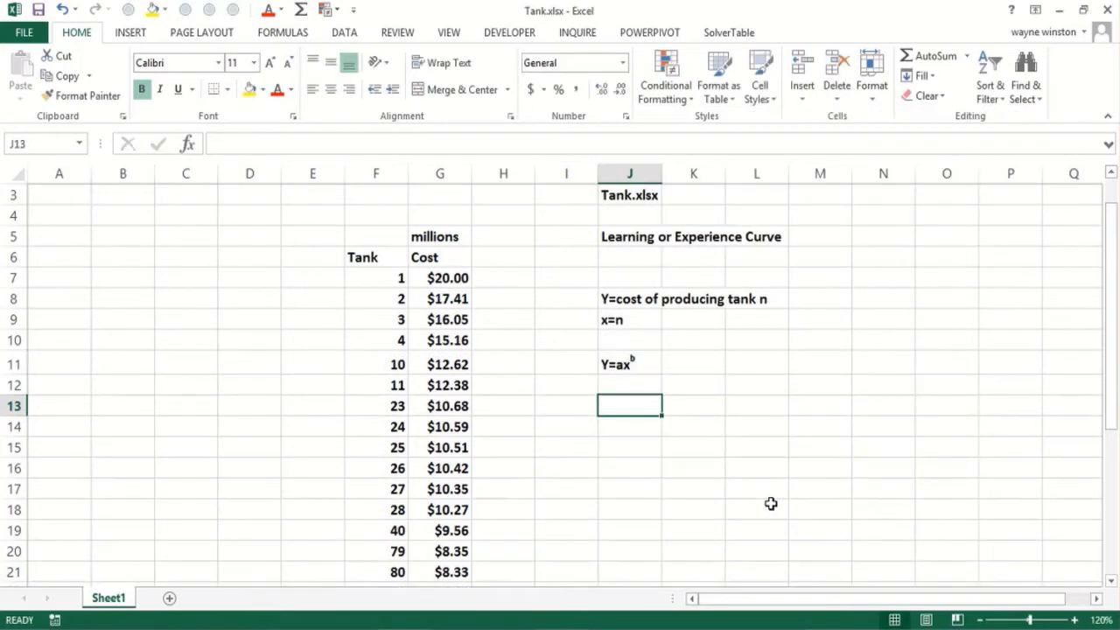
- Enter "b<0" in cell J13 and "Double the number of tanks made so far" in cell J14
{"action": "type", "text": "b<0"}
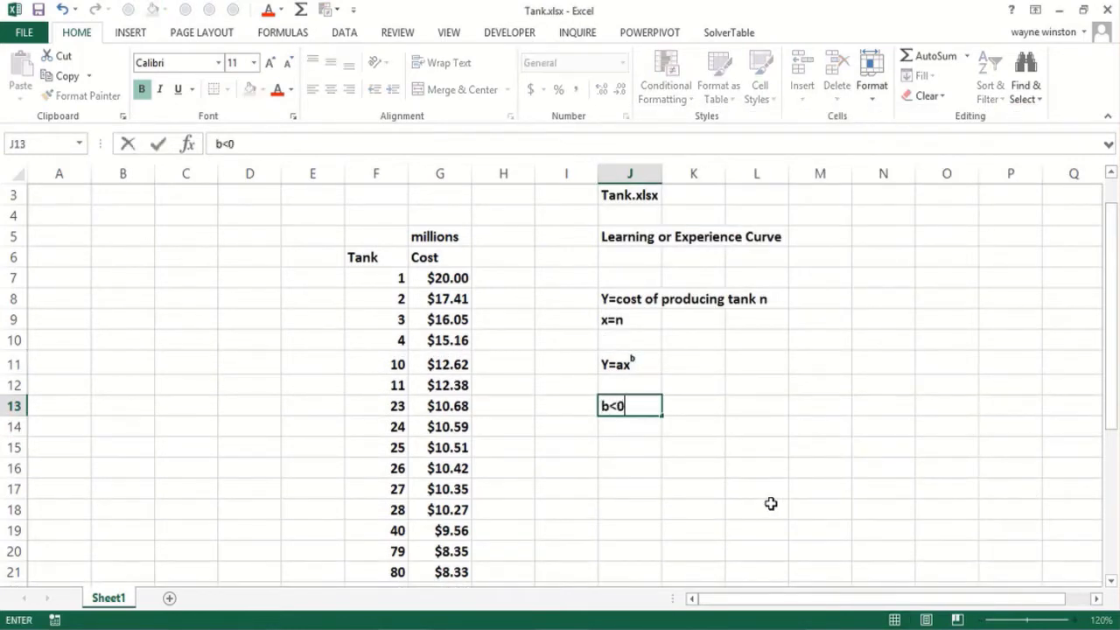
{"action": "key", "text": "Return"}
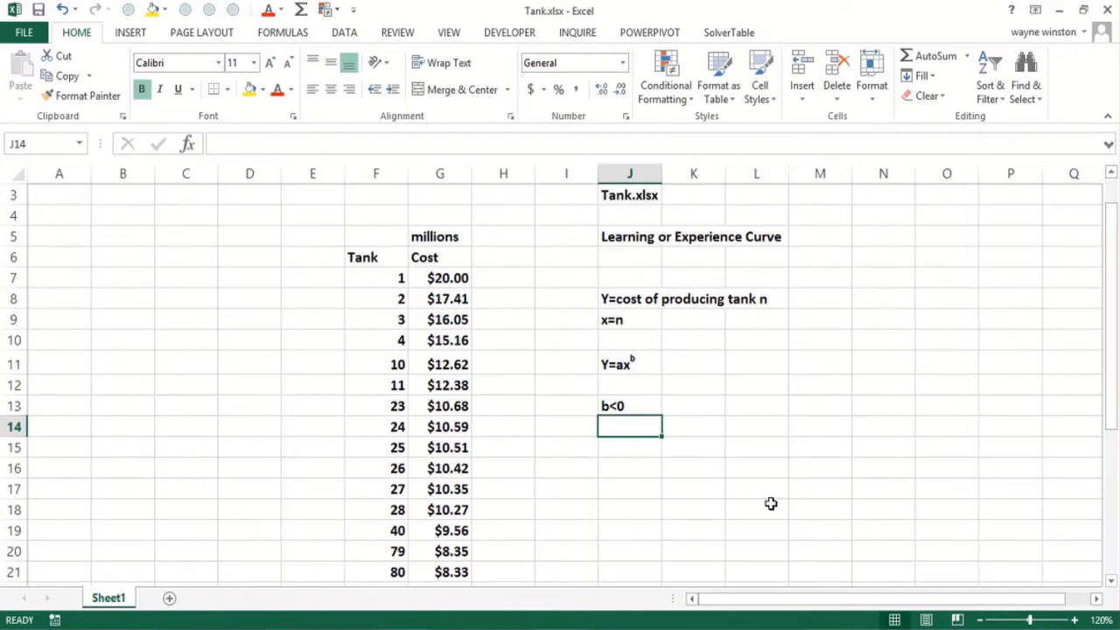
{"action": "type", "text": "Double "}
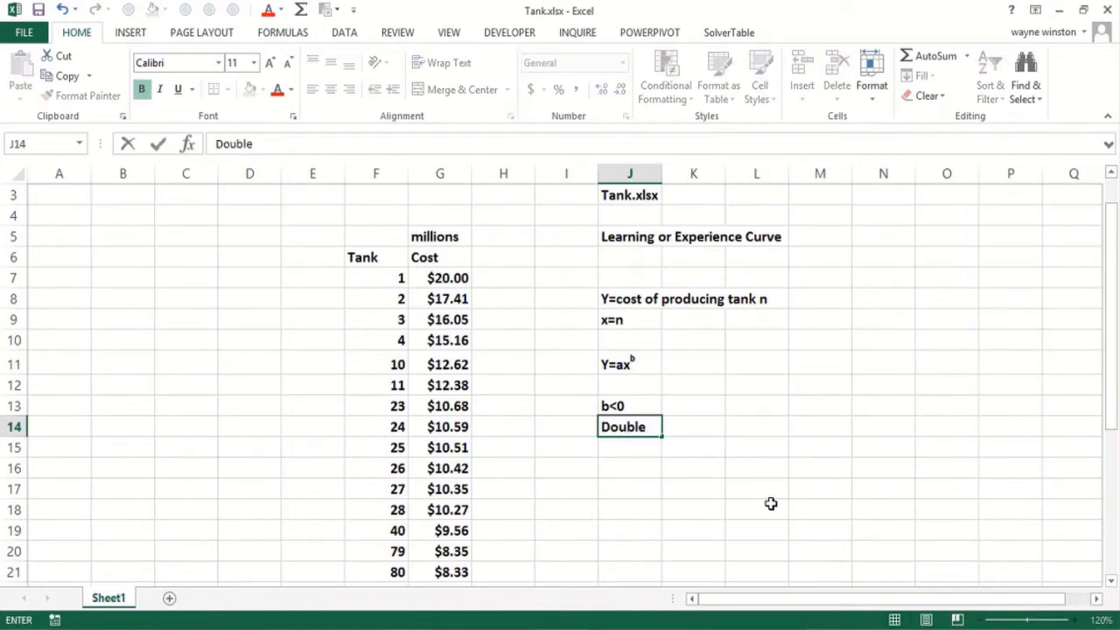
{"action": "type", "text": "the number "}
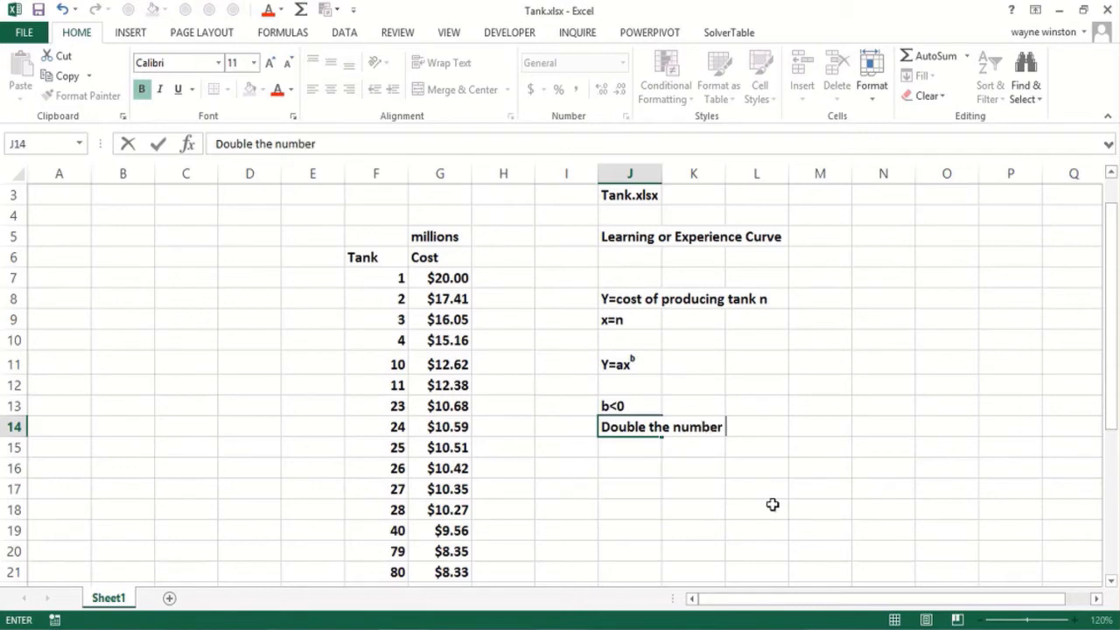
{"action": "type", "text": "of tanl"}
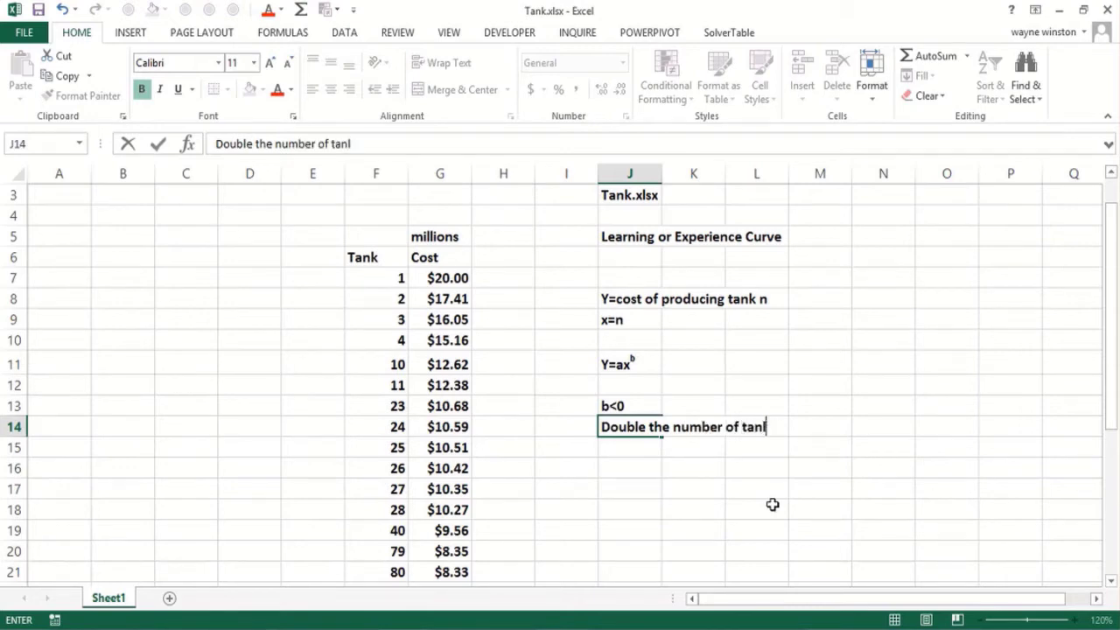
{"action": "key", "text": "BackSpace"}
{"action": "type", "text": "ks made so f"}
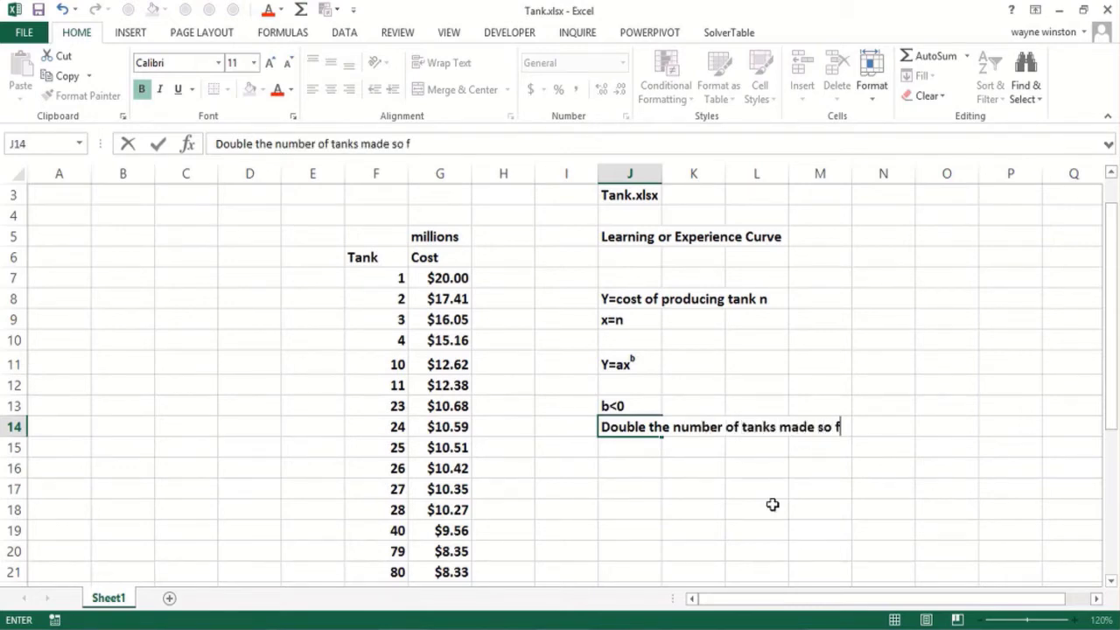
{"action": "type", "text": "ar"}
{"action": "key", "text": "Return"}
- Enter the note "cost of making a tank always drops the same %age" in cell J15
{"action": "type", "text": "cost"}
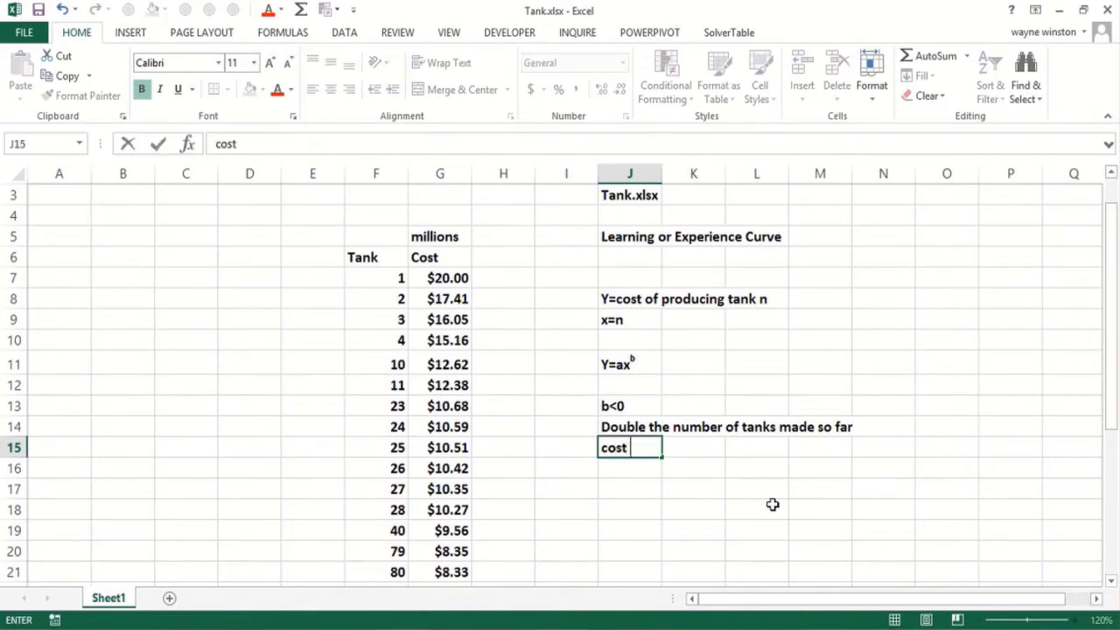
{"action": "type", "text": " of making"}
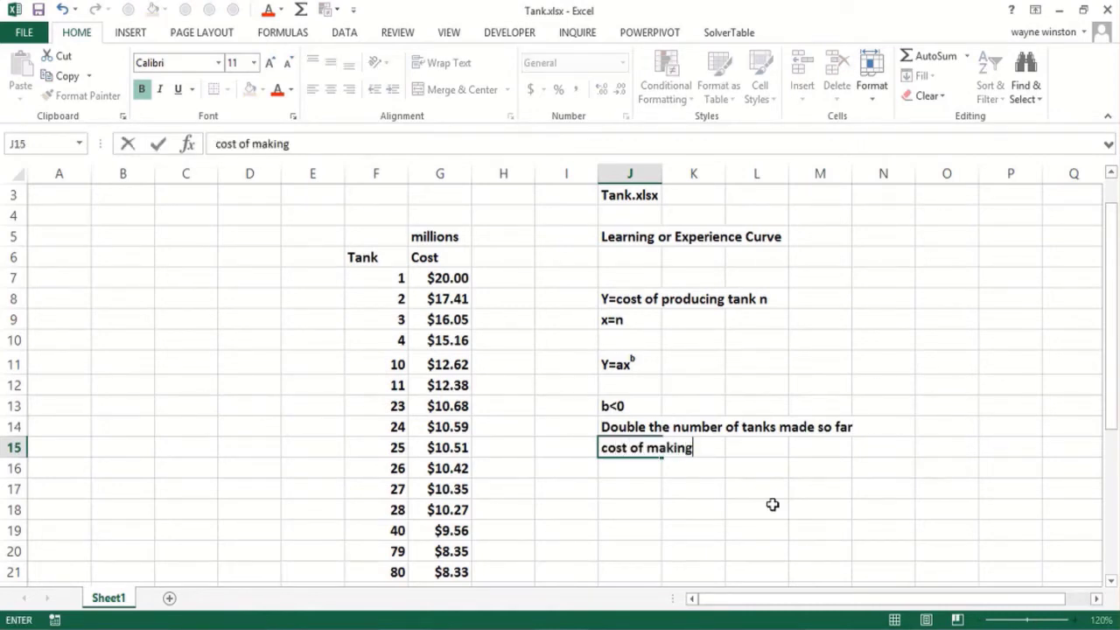
{"action": "type", "text": " a tank "}
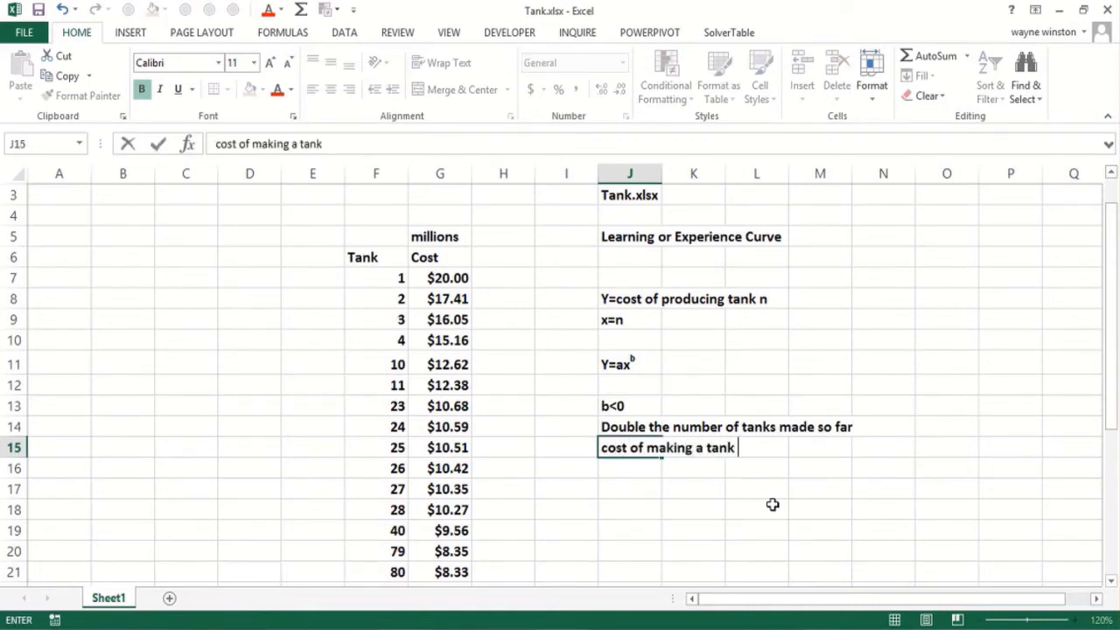
{"action": "type", "text": "always"}
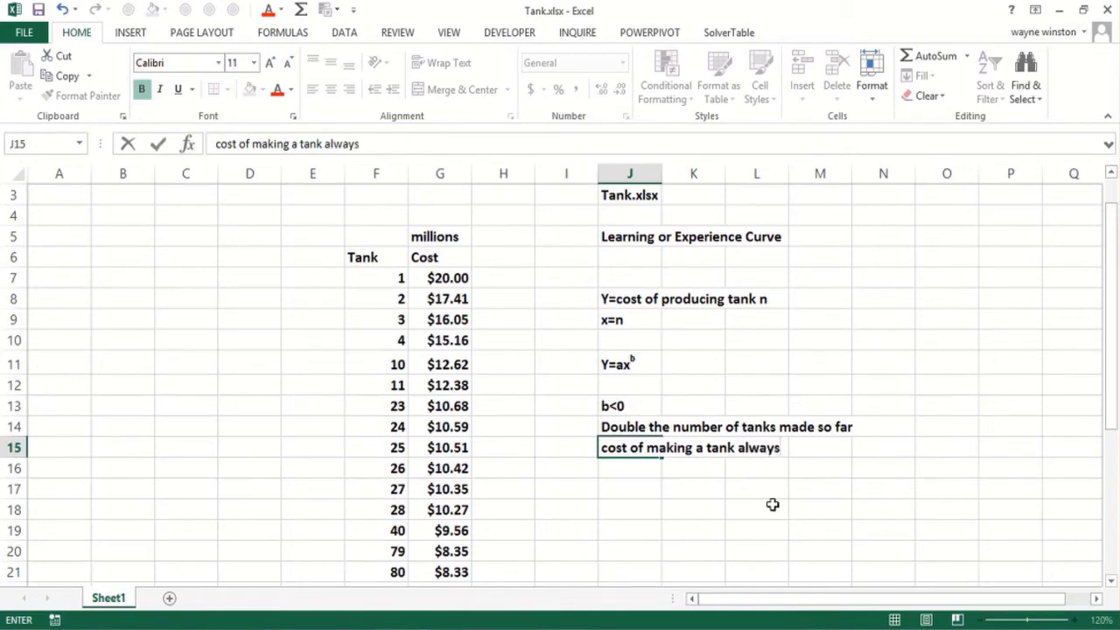
{"action": "type", "text": " drops the "}
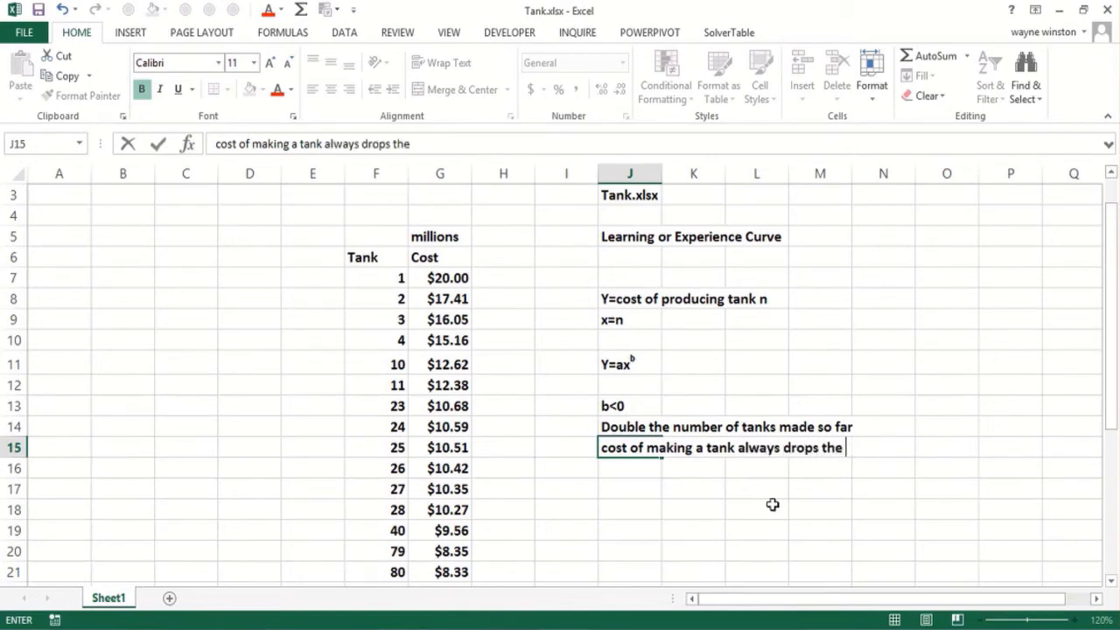
{"action": "type", "text": "same %age"}
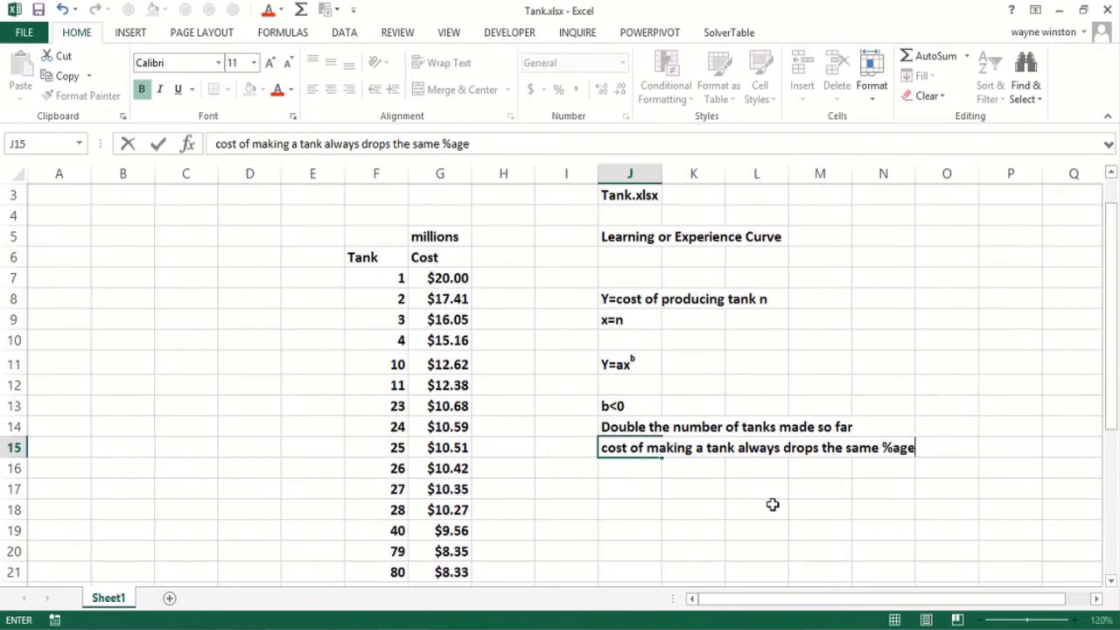
{"action": "key", "text": "Return"}
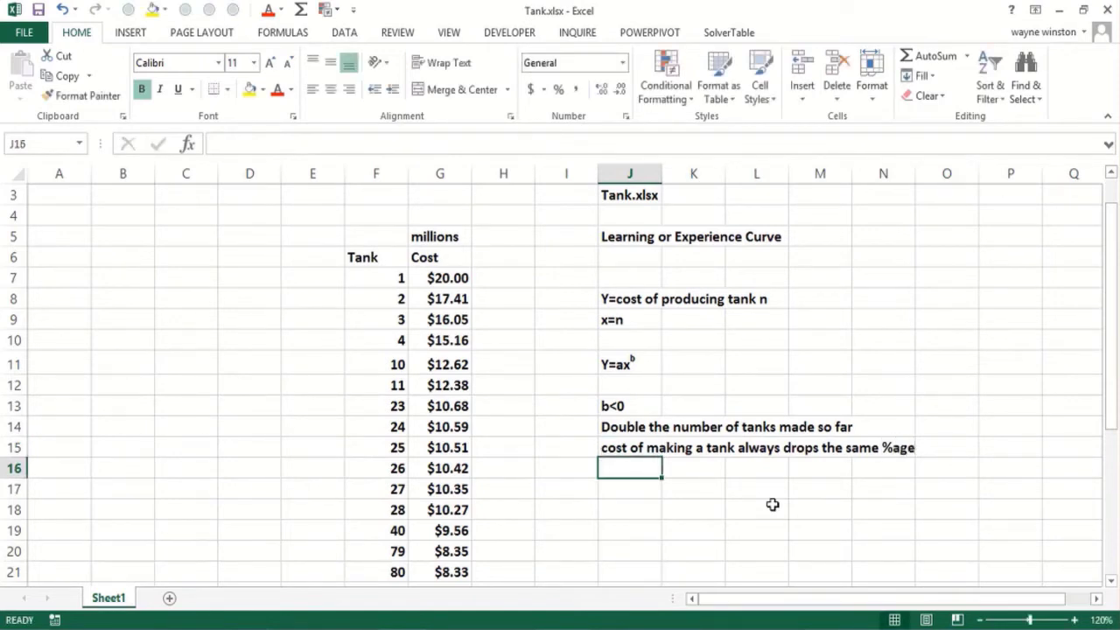
- Enter the note "70%-90% learning curves" in cell J16, correcting the spelling of "learning"
{"action": "type", "text": "70%-90% leanring curves"}
{"action": "key", "text": "Return"}
{"action": "key", "text": "Right"}
{"action": "key", "text": "Up"}
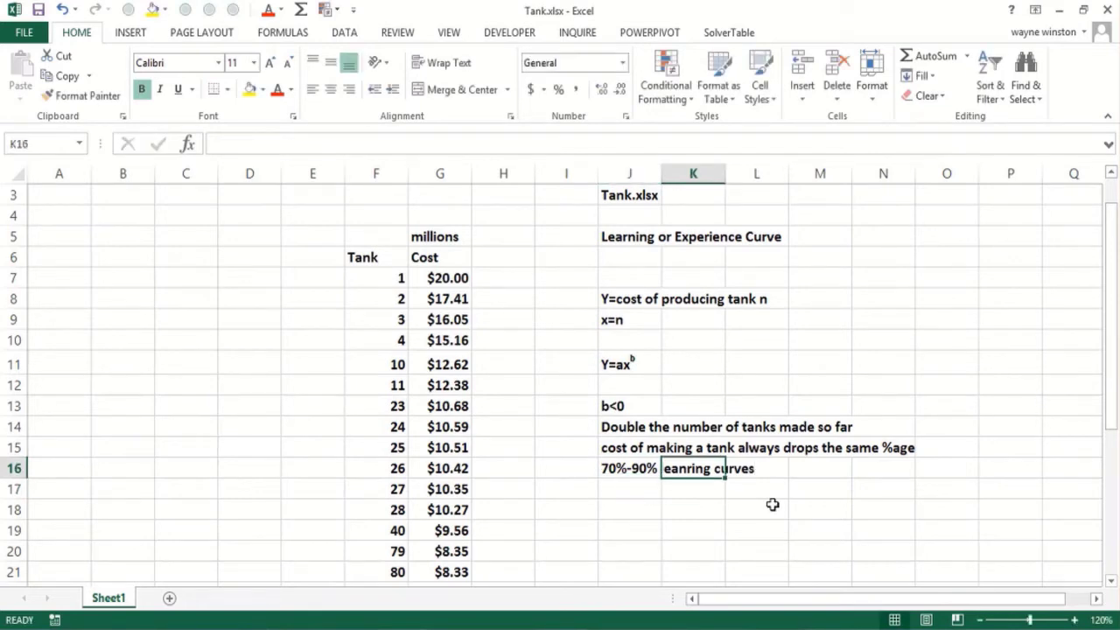
{"action": "key", "text": "F2"}
{"action": "key", "text": "Escape"}
{"action": "key", "text": "Left"}
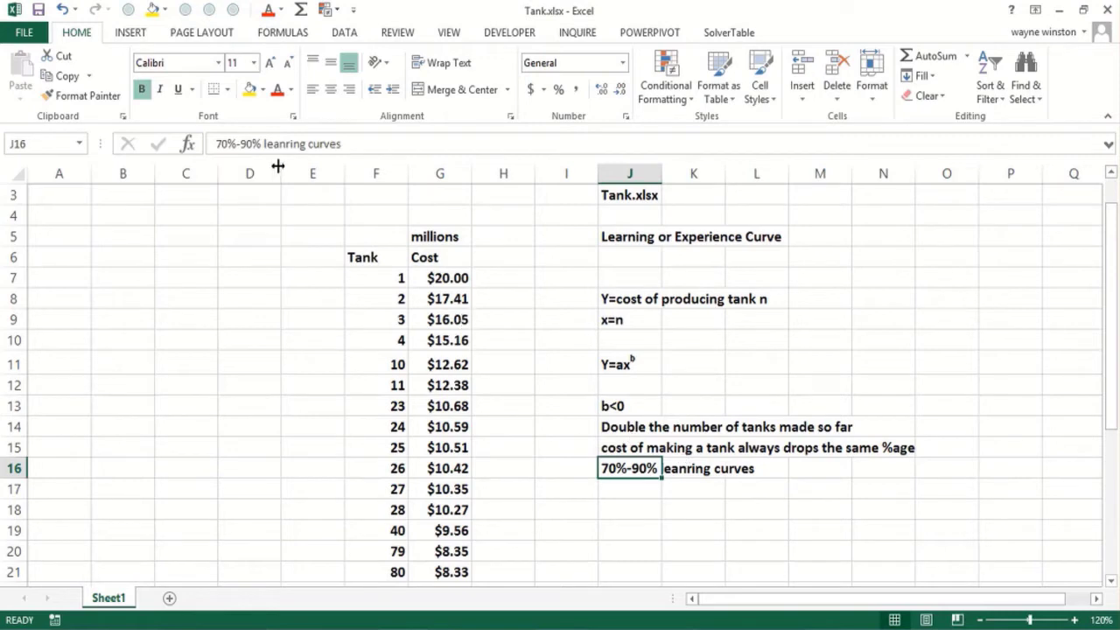
{"action": "left_click_drag", "start_coordinate": [279, 144], "coordinate": [296, 145]}
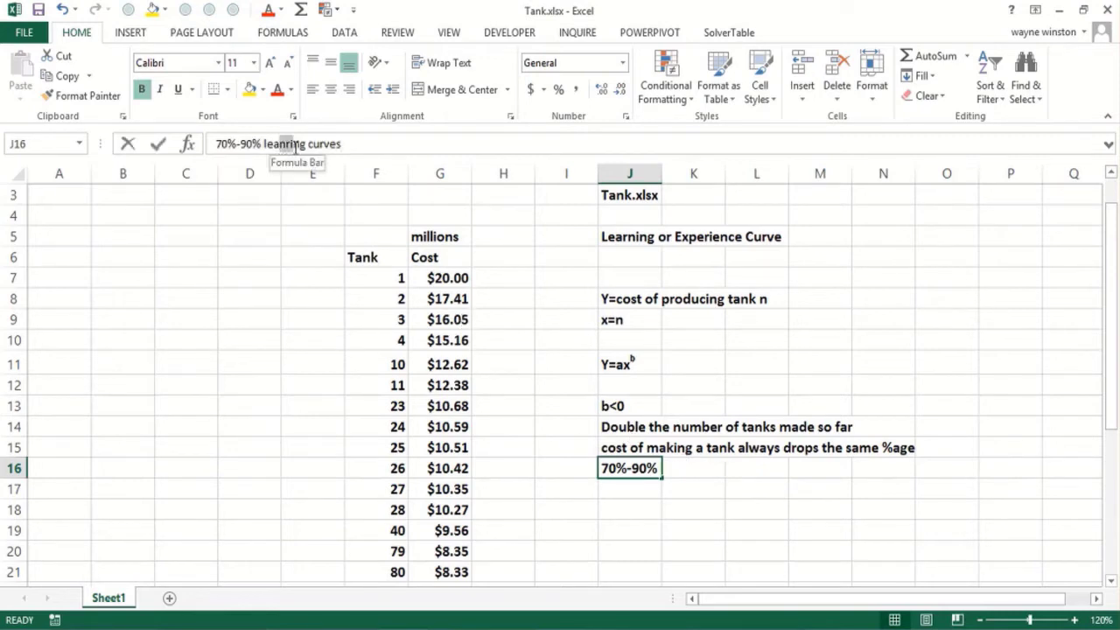
{"action": "type", "text": "rning"}
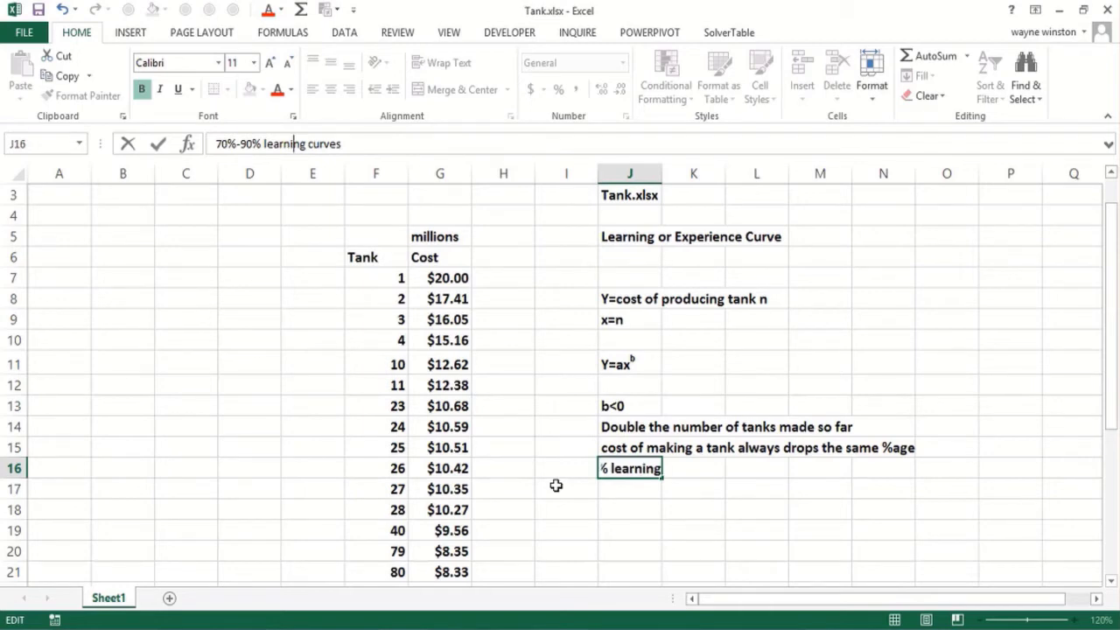
{"action": "key", "text": "Return"}
- Enter the explanation "70% learning curve means costs drops 30% whenever" in cell K17
{"action": "key", "text": "Right"}
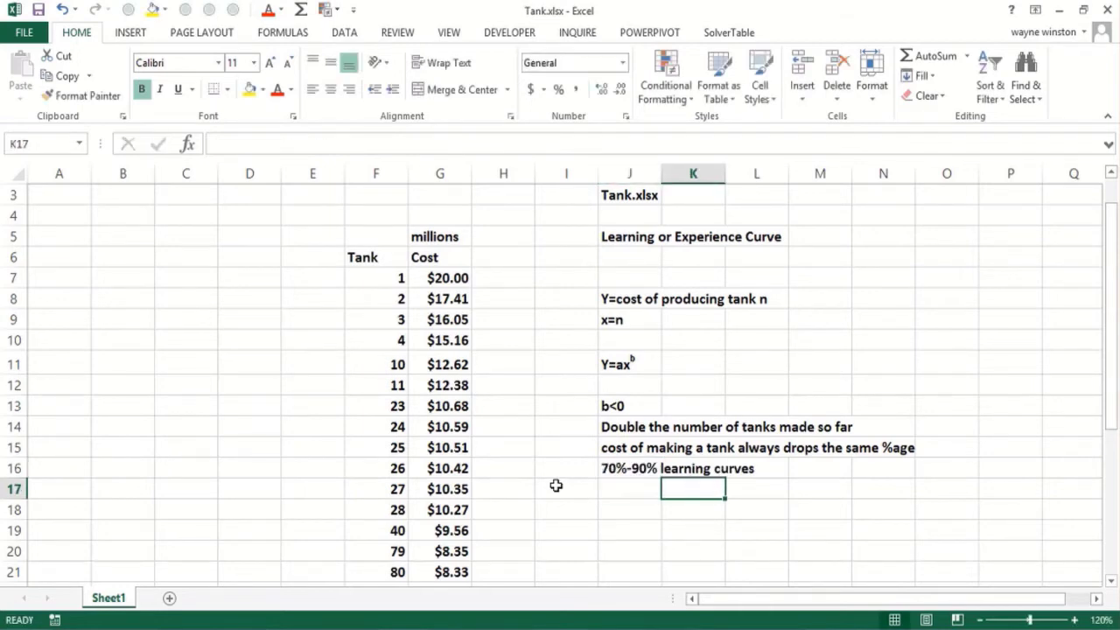
{"action": "type", "text": "70%"}
{"action": "key", "text": "BackSpace"}
{"action": "type", "text": "% learning"}
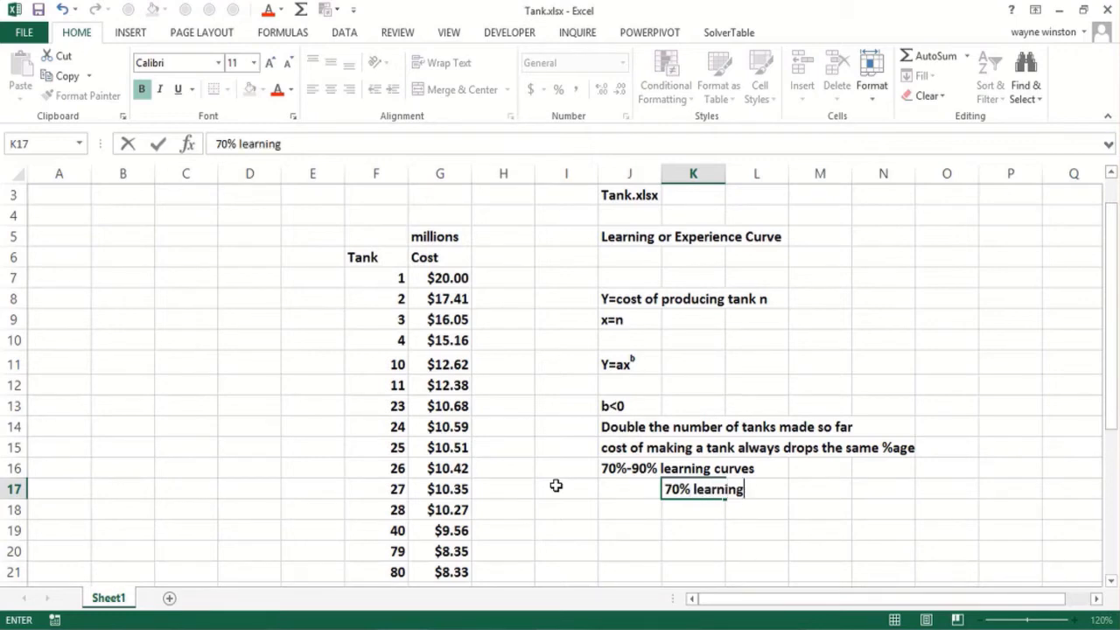
{"action": "type", "text": " curve mean"}
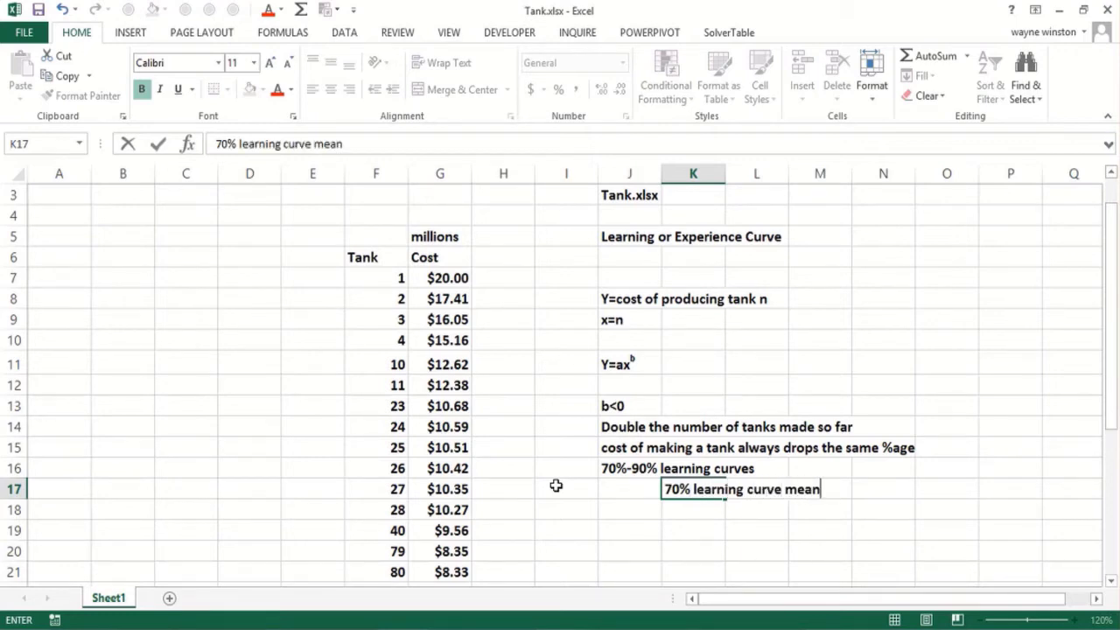
{"action": "type", "text": "s costs drops"}
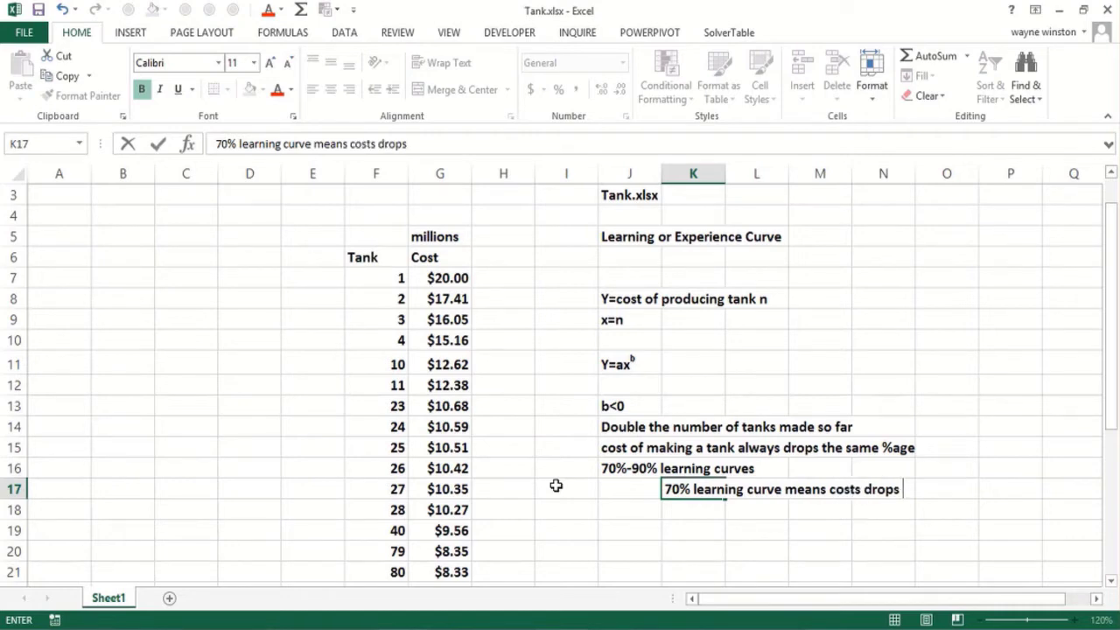
{"action": "type", "text": "30% when"}
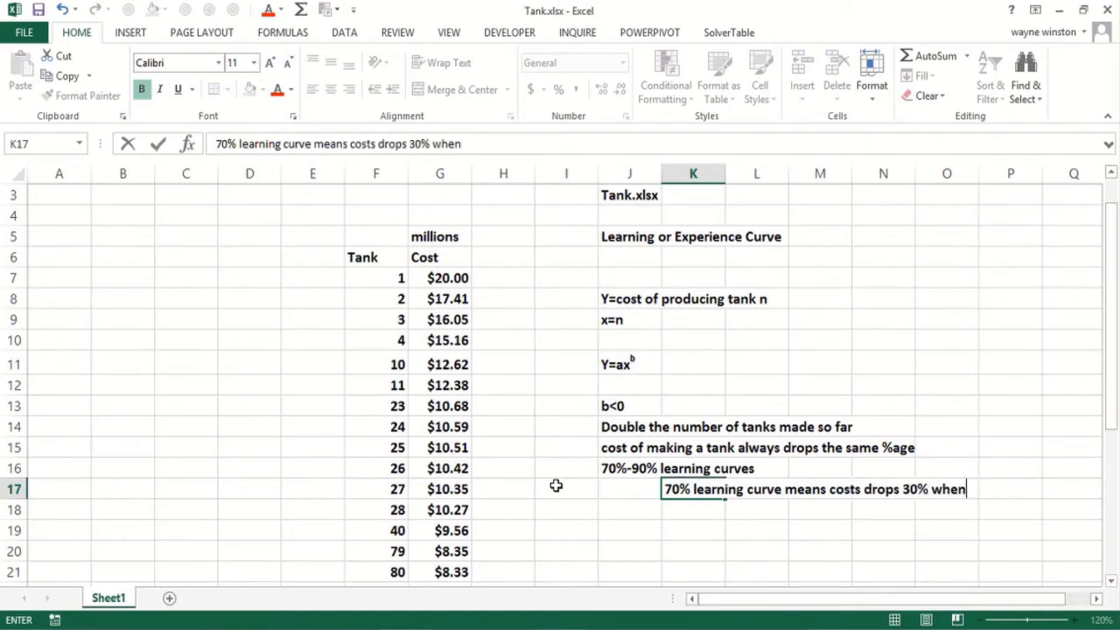
{"action": "type", "text": "ever"}
{"action": "key", "text": "Return"}
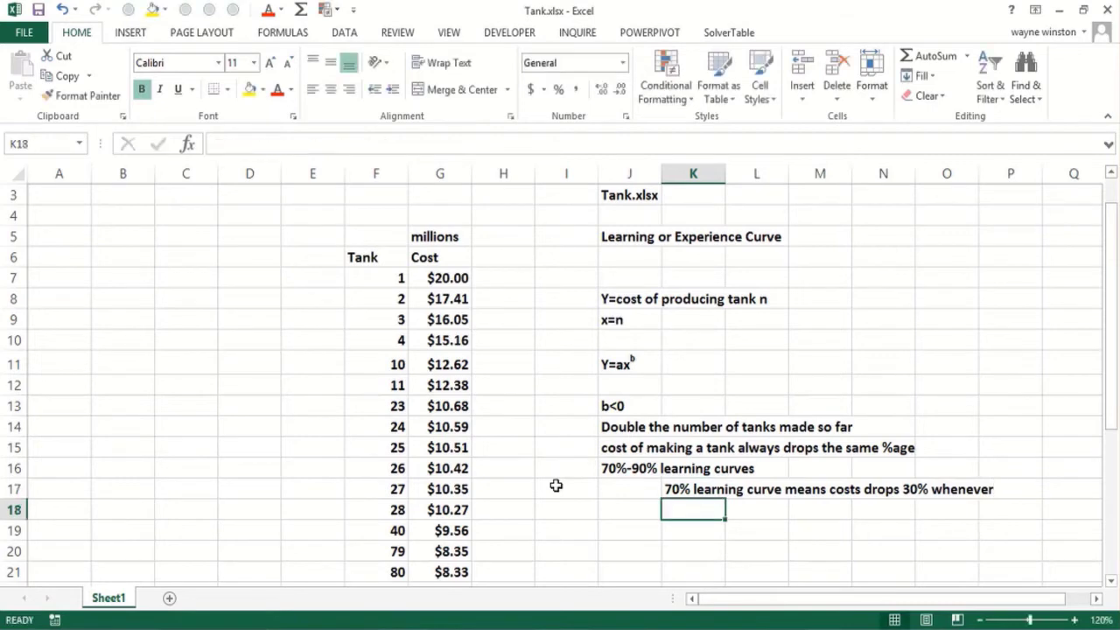
- Complete the learning curve explanation by entering "you double cumulative production" in cell K18
{"action": "type", "text": "you doubl"}
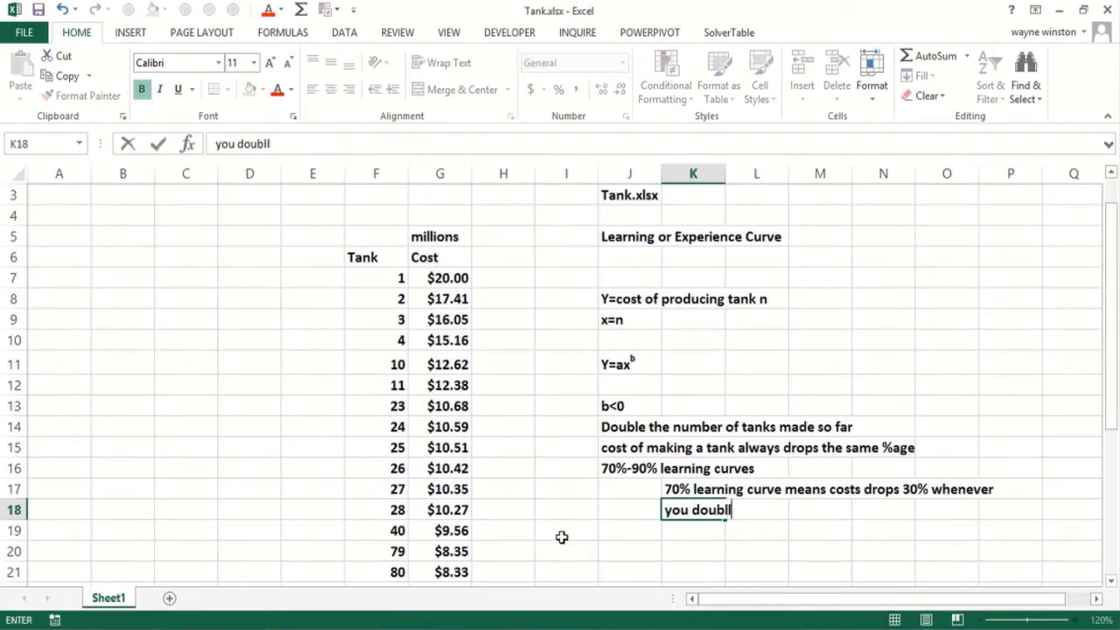
{"action": "type", "text": "e cumu"}
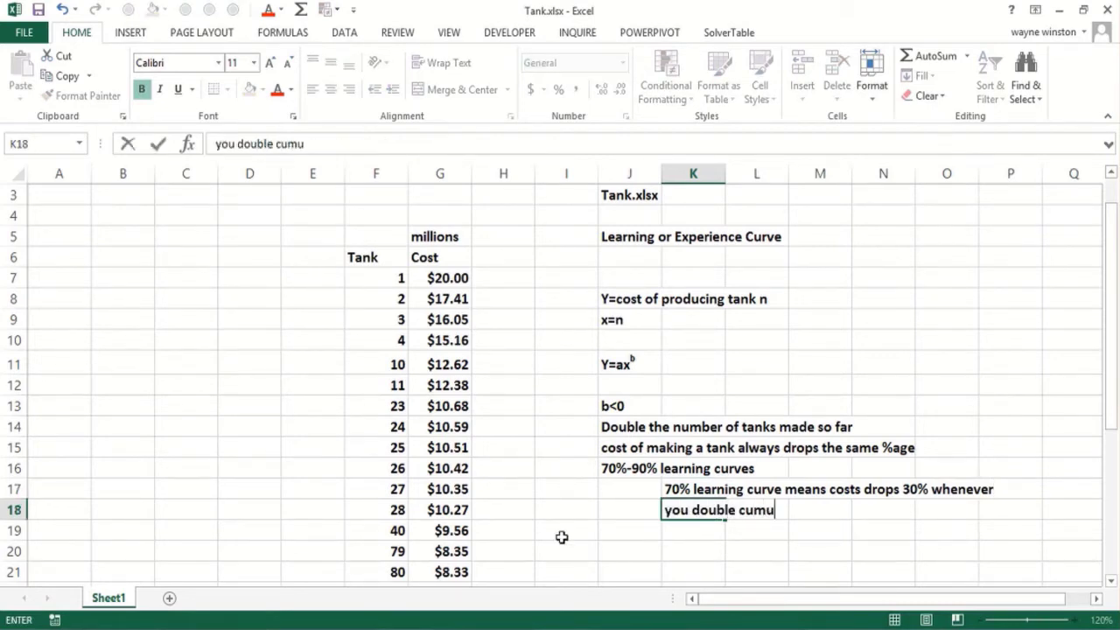
{"action": "type", "text": "lative prod"}
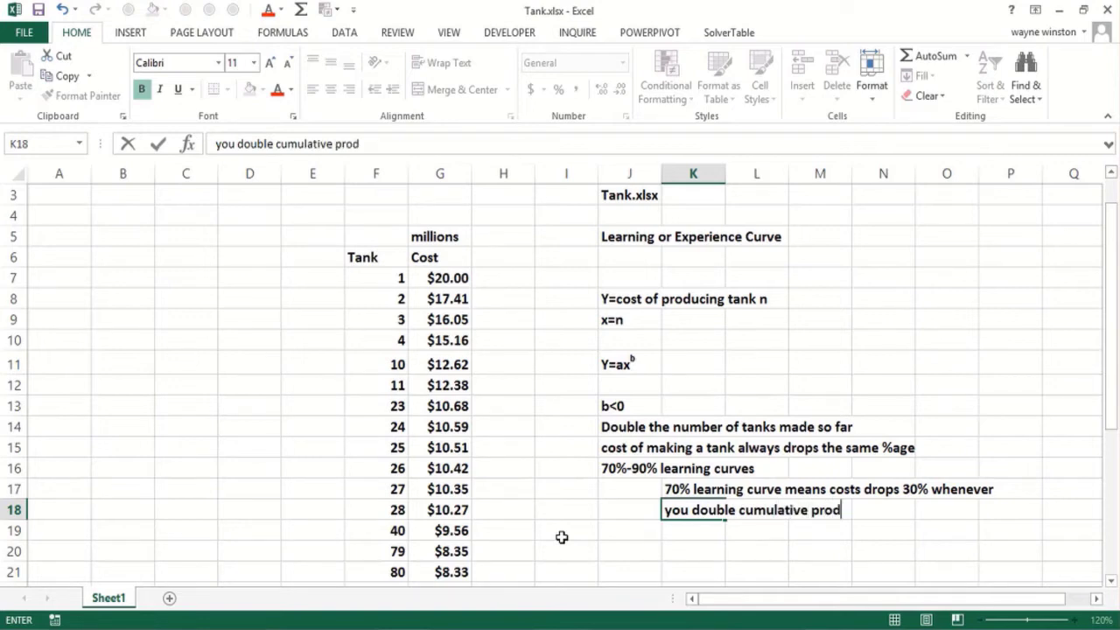
{"action": "type", "text": "uction"}
{"action": "key", "text": "Return"}
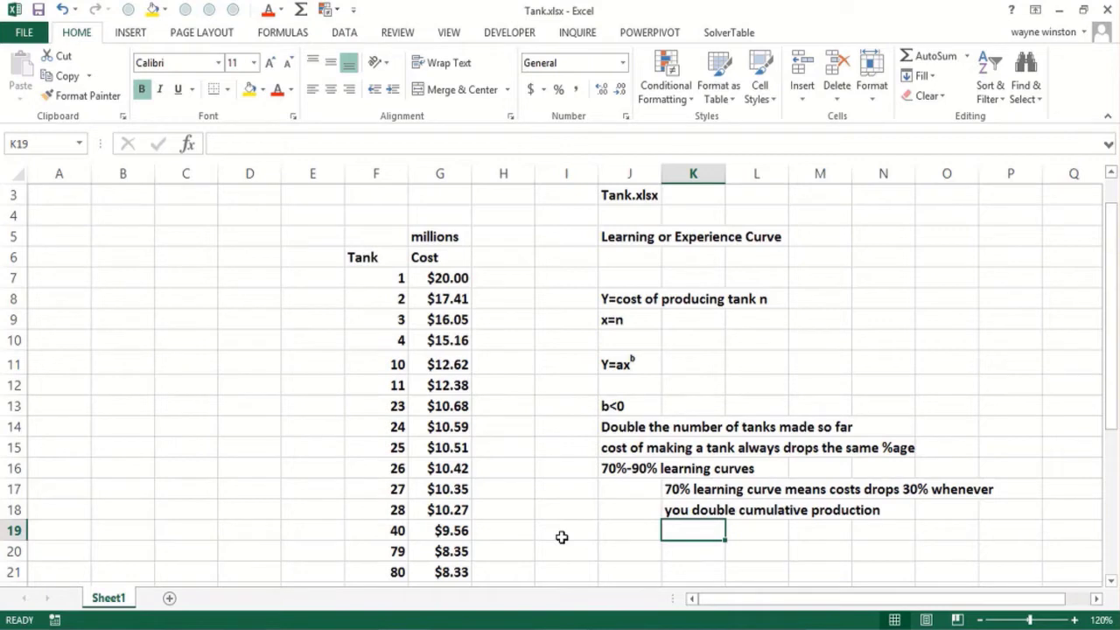
- Examine the tank numbers and costs in columns F and G, from tank 1 down to tank 100 and back
{"action": "left_click", "coordinate": [449, 284]}
{"action": "left_click", "coordinate": [451, 300]}
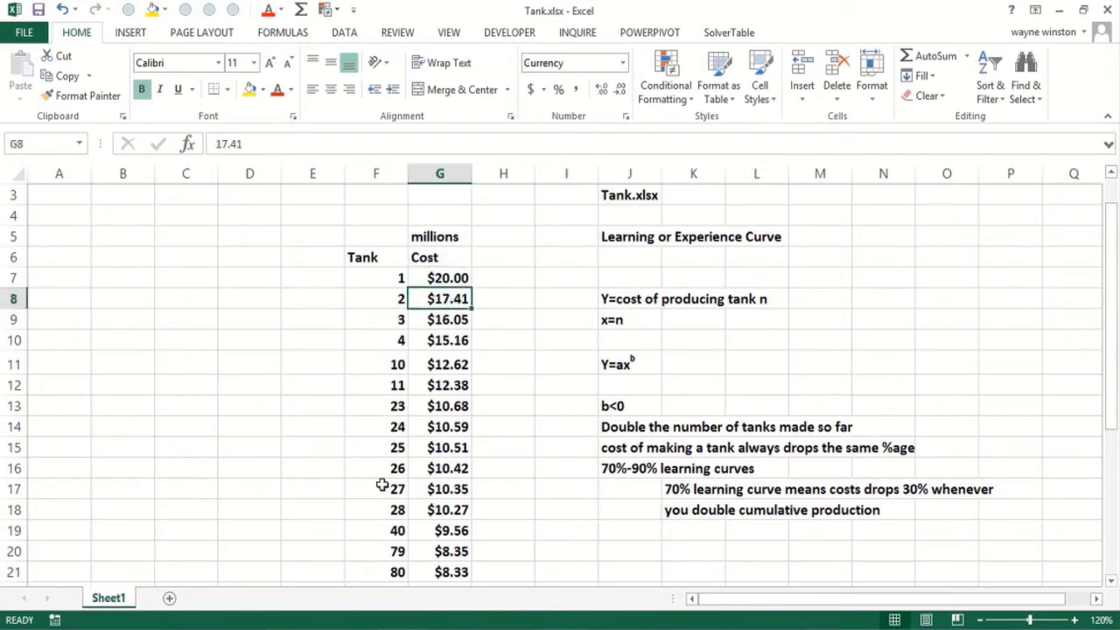
{"action": "left_click", "coordinate": [392, 570]}
{"action": "scroll", "coordinate": [393, 569], "scroll_direction": "down", "scroll_amount": 6}
{"action": "left_click", "coordinate": [392, 569]}
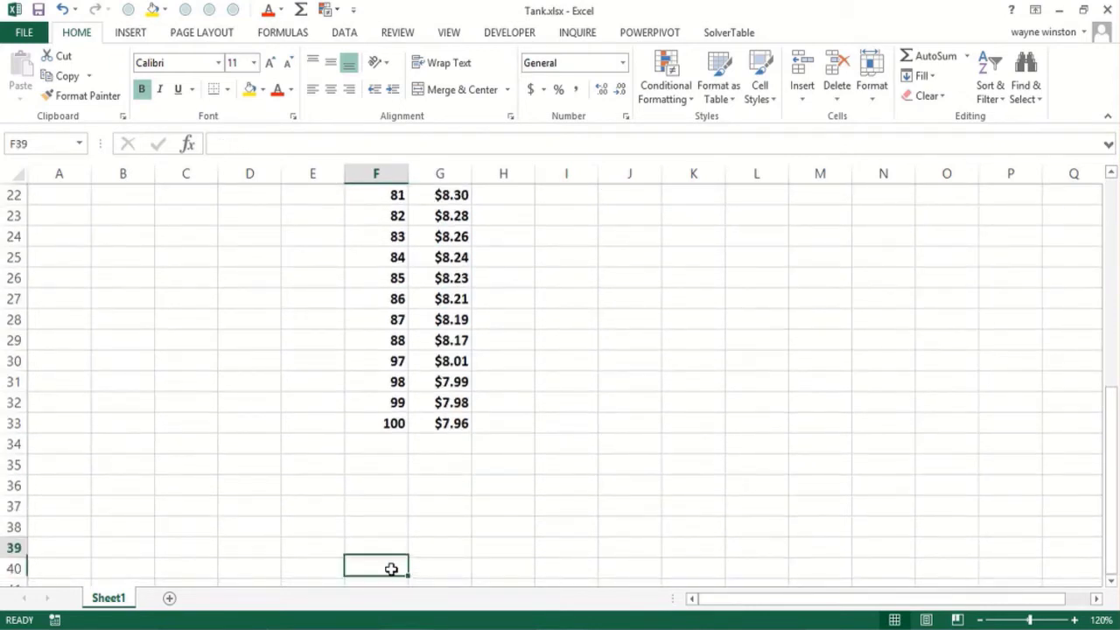
{"action": "key", "text": "Up"}
{"action": "key", "text": "Up"}
{"action": "key", "text": "Up"}
{"action": "key", "text": "Up"}
{"action": "key", "text": "Up"}
{"action": "key", "text": "Up"}
{"action": "key", "text": "Up"}
{"action": "key", "text": "Up"}
{"action": "key", "text": "Up"}
{"action": "key", "text": "Up"}
{"action": "key", "text": "Up"}
{"action": "key", "text": "Up"}
{"action": "key", "text": "Up"}
{"action": "key", "text": "Up"}
{"action": "key", "text": "Up"}
{"action": "key", "text": "Up"}
{"action": "key", "text": "Up"}
{"action": "key", "text": "Up"}
{"action": "key", "text": "Up"}
{"action": "key", "text": "Up"}
{"action": "key", "text": "Down"}
{"action": "key", "text": "Down"}
{"action": "key", "text": "Up"}
{"action": "key", "text": "Up"}
{"action": "key", "text": "Up"}
{"action": "key", "text": "Up"}
{"action": "key", "text": "Up"}
{"action": "key", "text": "Up"}
{"action": "key", "text": "Up"}
{"action": "key", "text": "Up"}
{"action": "key", "text": "Up"}
{"action": "key", "text": "Up"}
{"action": "key", "text": "Up"}
{"action": "key", "text": "Up"}
{"action": "key", "text": "Up"}
{"action": "key", "text": "Up"}
{"action": "key", "text": "Up"}
{"action": "key", "text": "Up"}
{"action": "key", "text": "Up"}
{"action": "key", "text": "Up"}
{"action": "key", "text": "Up"}
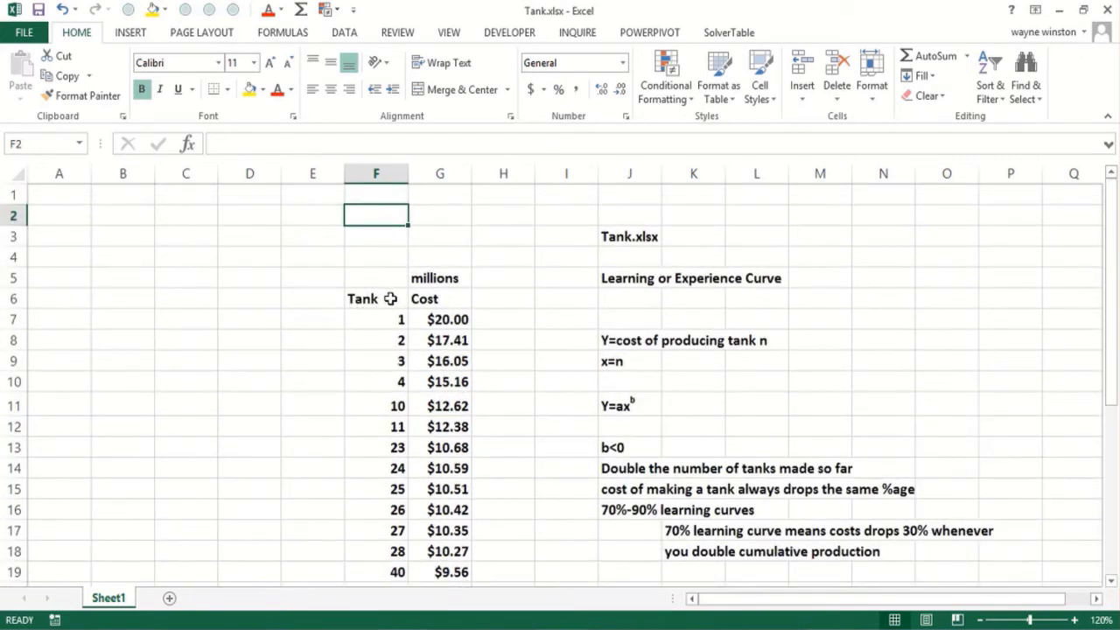
- Insert a markers-only scatter chart of the tank and cost data in F6:G33 and place it beside the data, below the notes
{"action": "left_click_drag", "start_coordinate": [391, 298], "coordinate": [438, 549]}
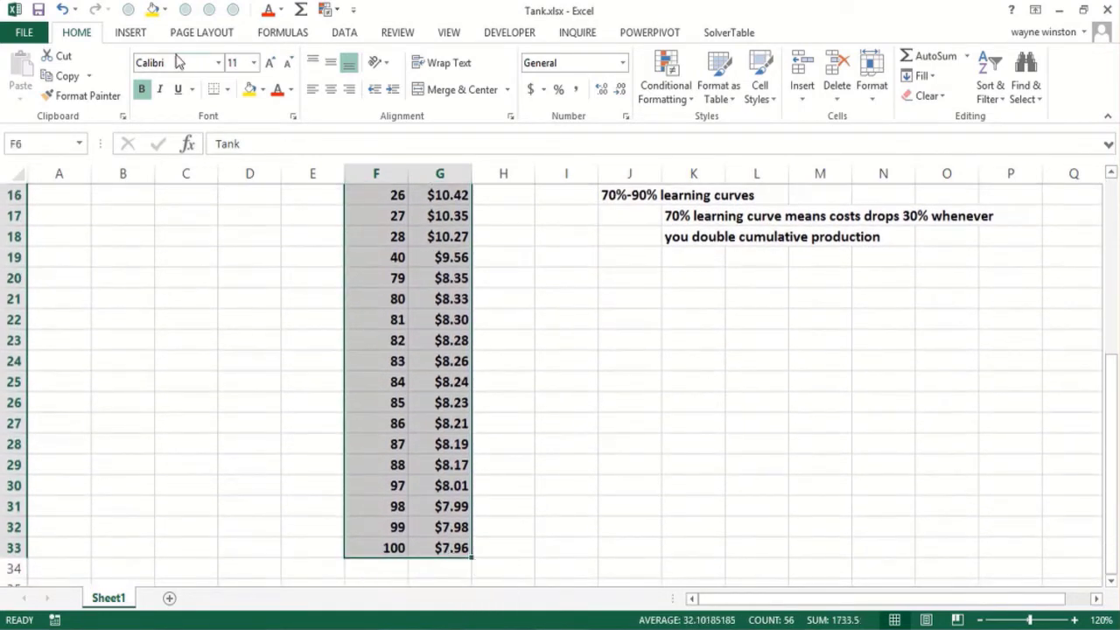
{"action": "left_click", "coordinate": [132, 33]}
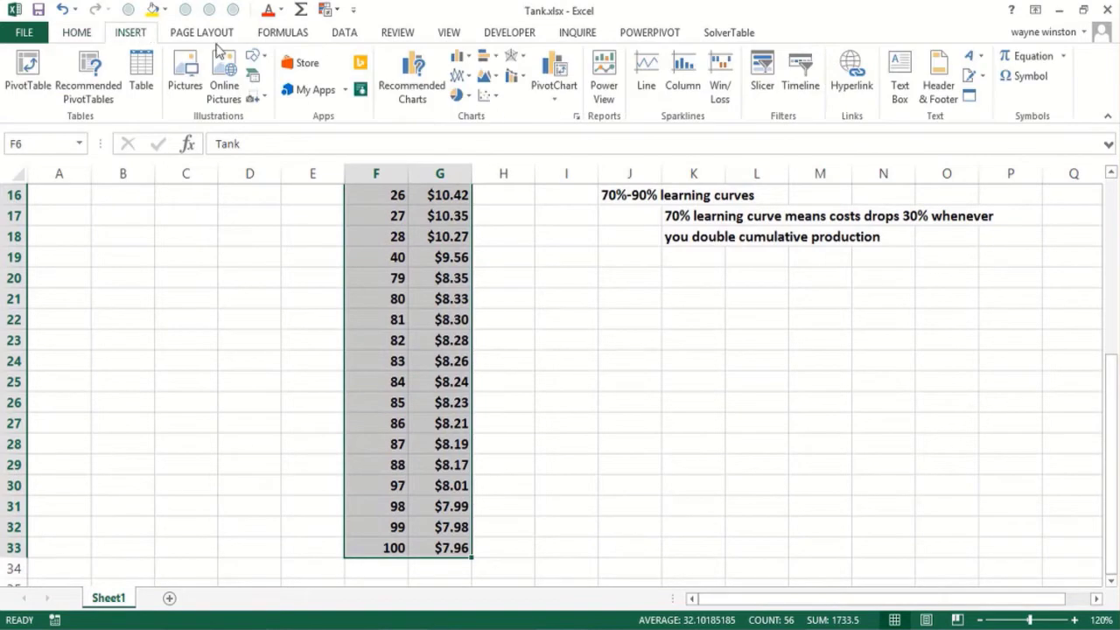
{"action": "left_click", "coordinate": [486, 96]}
{"action": "left_click", "coordinate": [499, 151]}
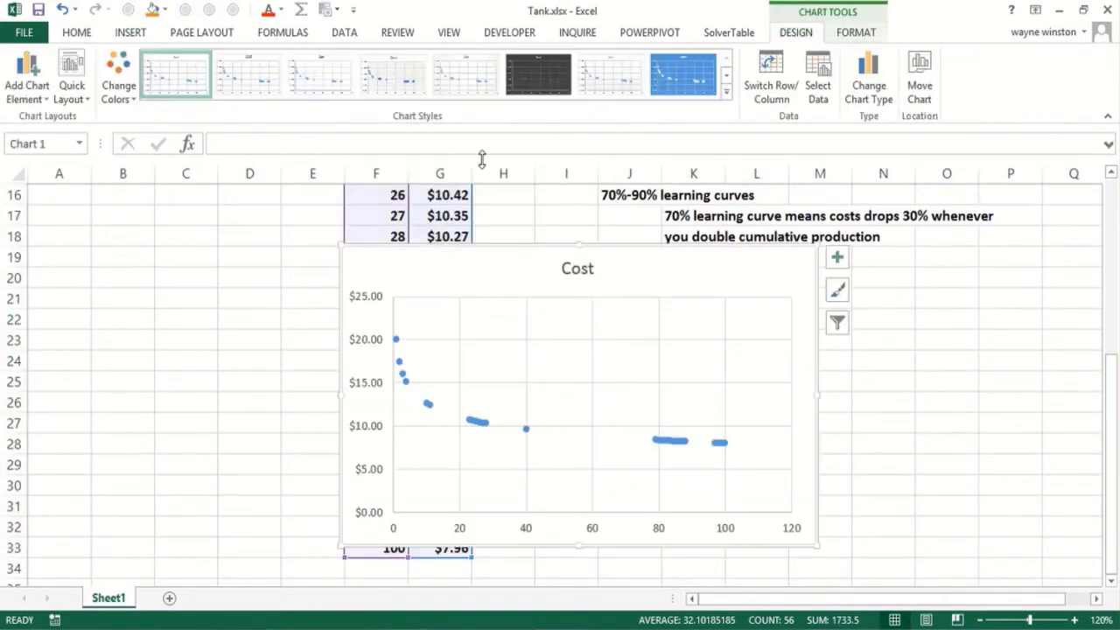
{"action": "left_click_drag", "start_coordinate": [355, 269], "coordinate": [599, 310]}
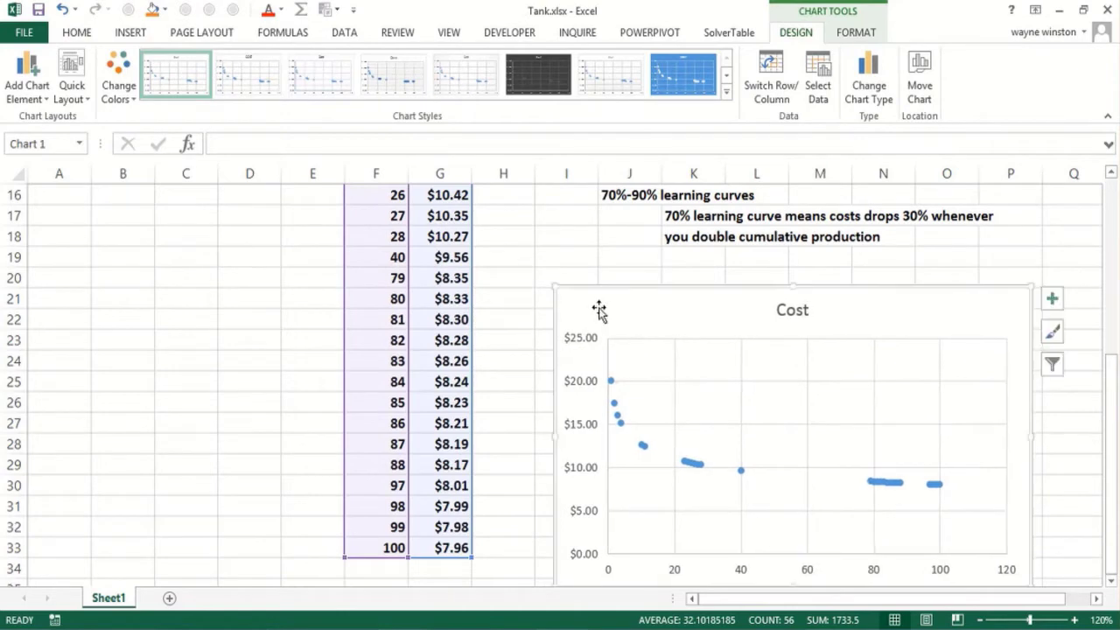
- Add a Power trendline to the Cost series and display its equation on the chart
{"action": "right_click", "coordinate": [691, 470]}
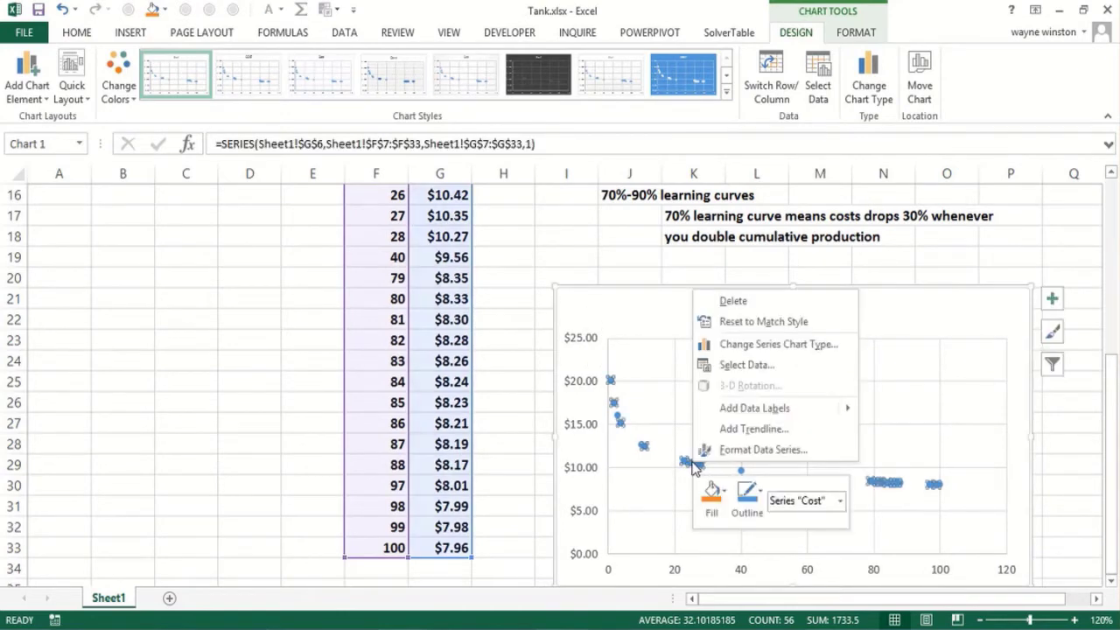
{"action": "left_click", "coordinate": [750, 442]}
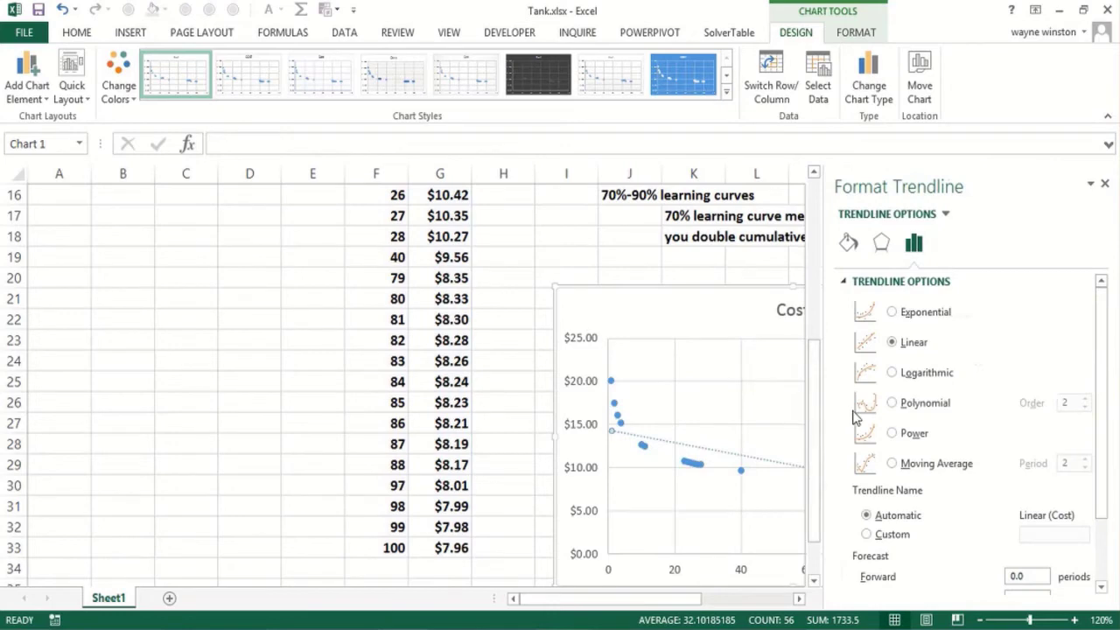
{"action": "left_click", "coordinate": [894, 433]}
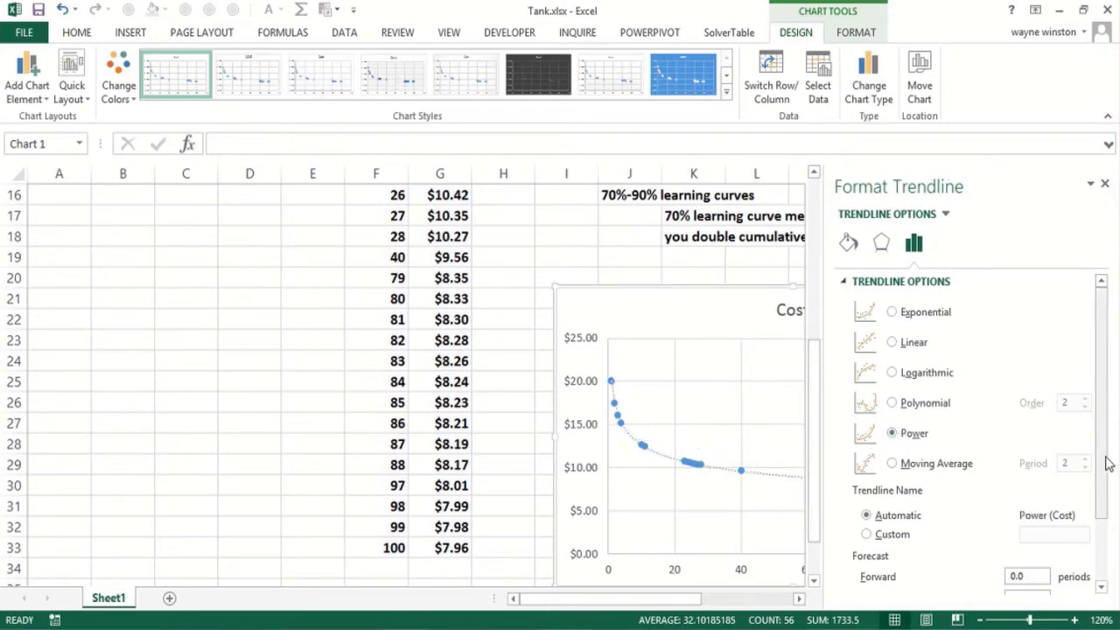
{"action": "left_click_drag", "start_coordinate": [1107, 463], "coordinate": [1101, 525]}
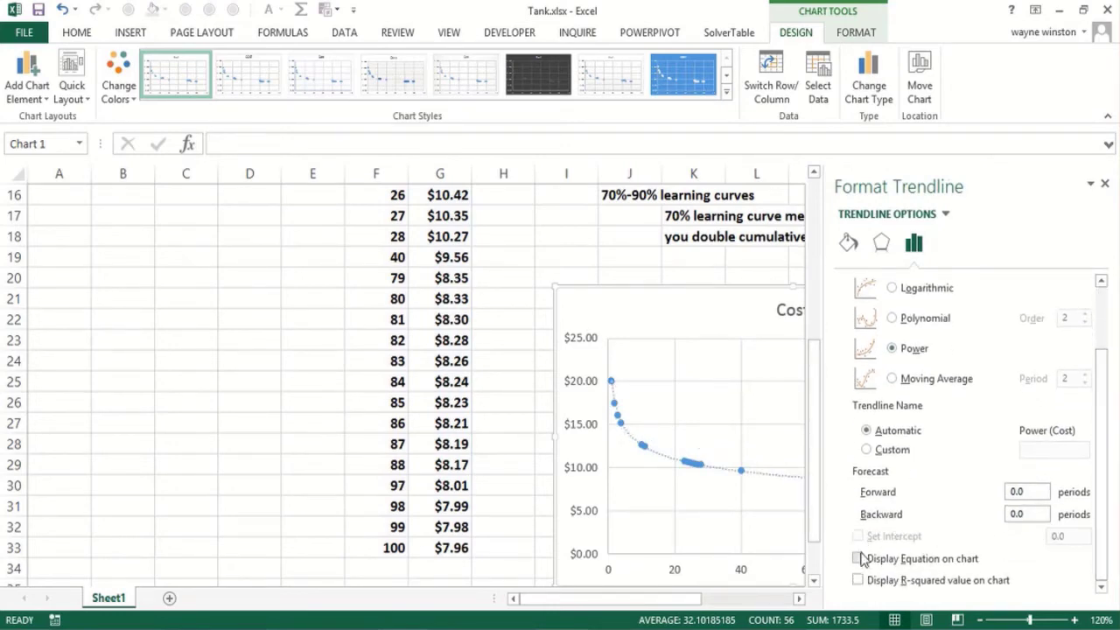
{"action": "left_click", "coordinate": [1105, 184]}
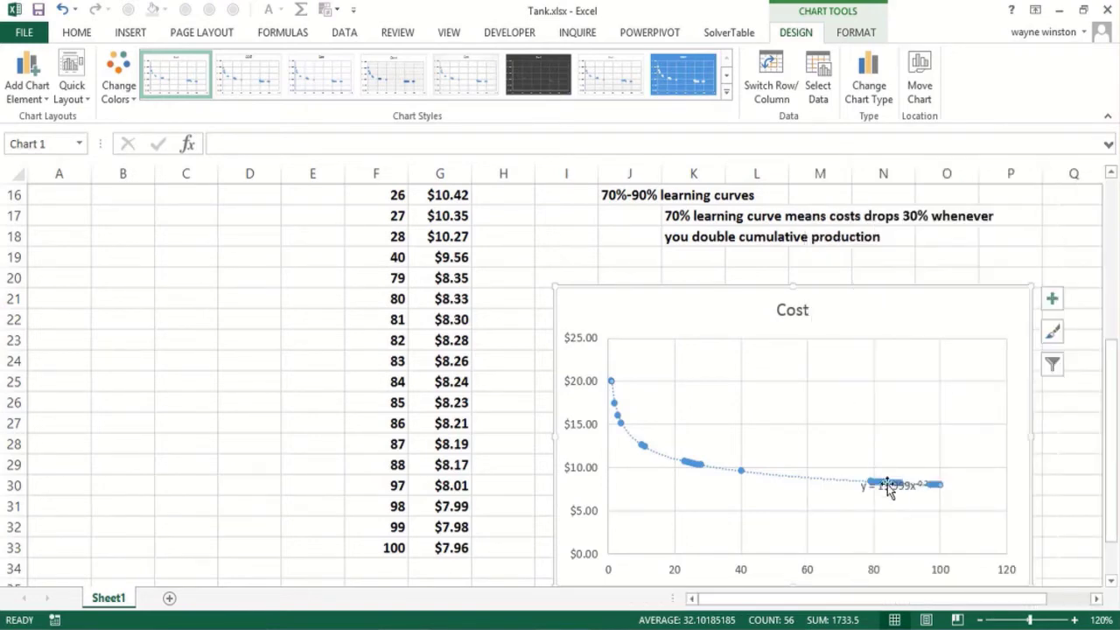
- Move the trendline equation to the upper part of the chart near the title and set its font size to 16
{"action": "left_click_drag", "start_coordinate": [888, 488], "coordinate": [845, 338]}
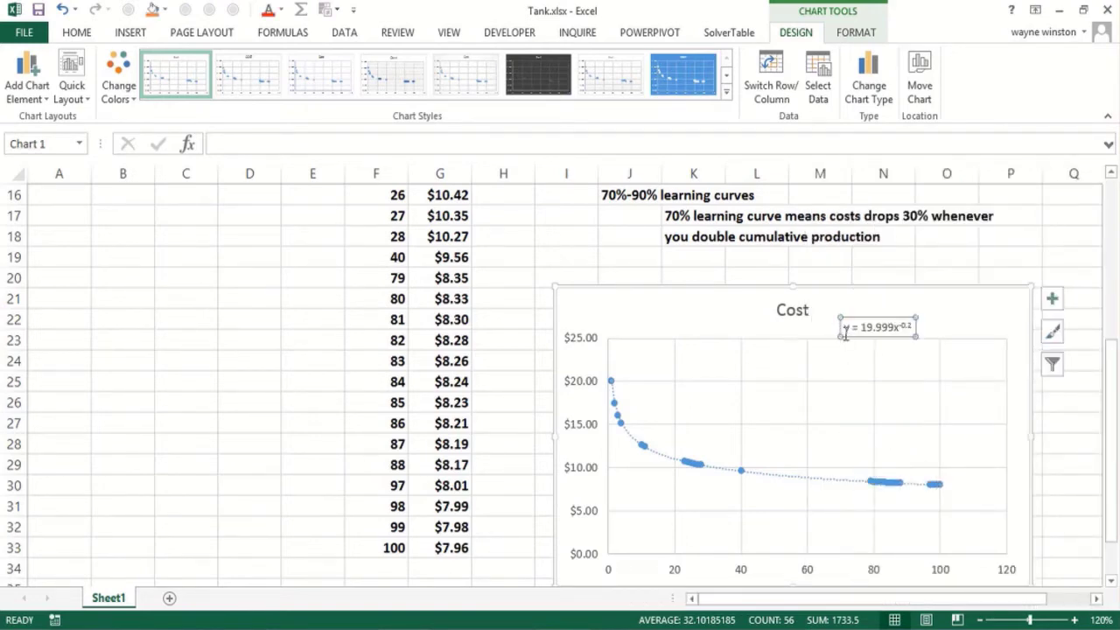
{"action": "left_click", "coordinate": [885, 330]}
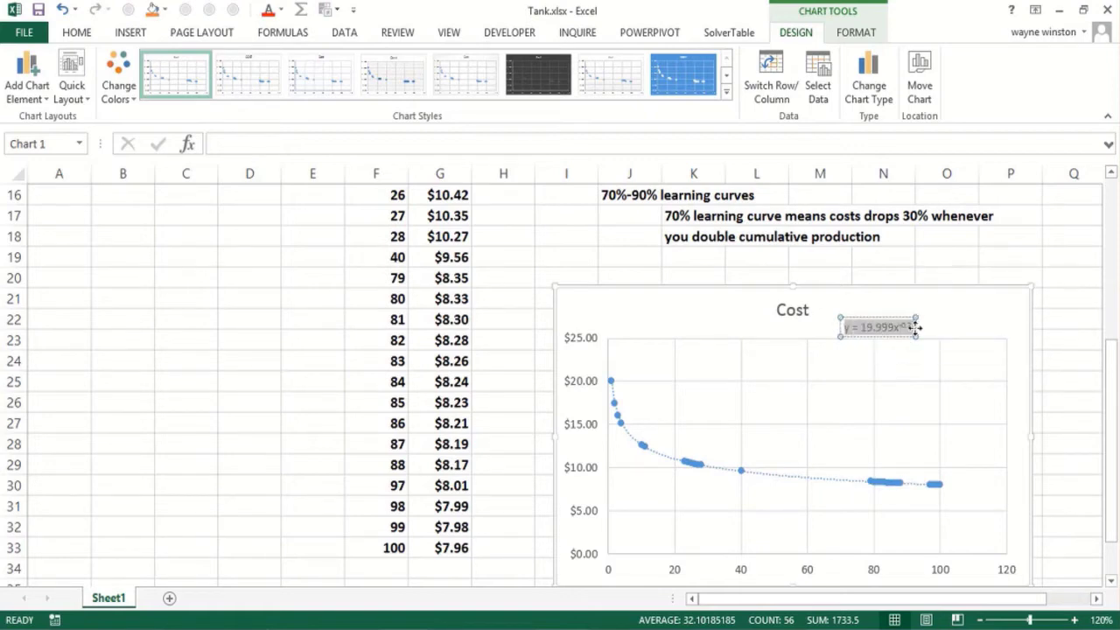
{"action": "key", "text": "ctrl+shift+f"}
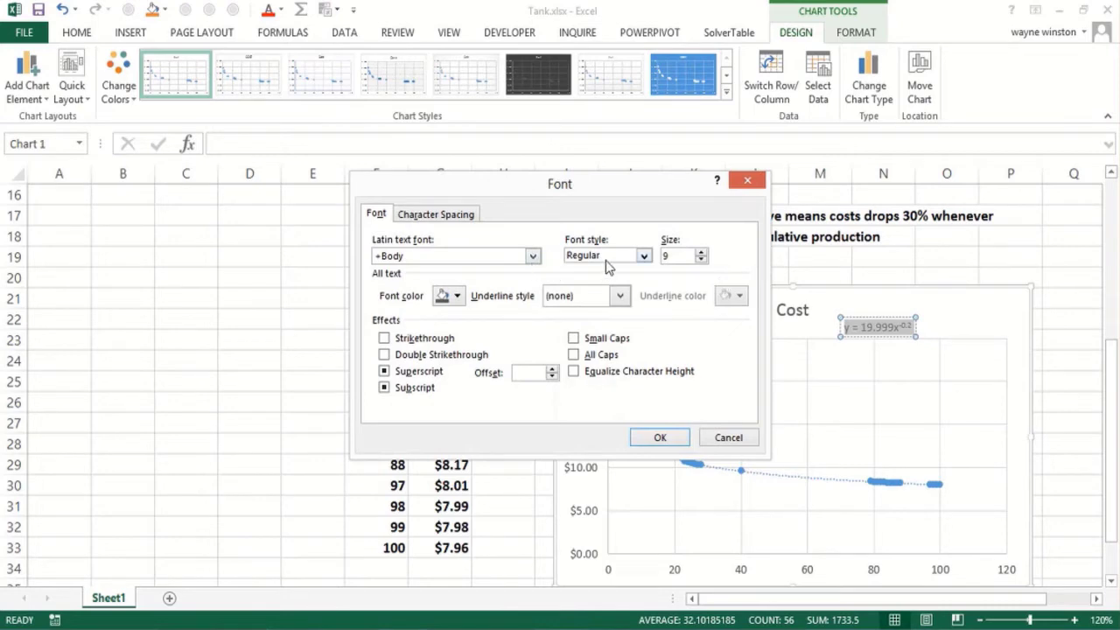
{"action": "left_click_drag", "start_coordinate": [680, 255], "coordinate": [648, 256]}
{"action": "type", "text": "16"}
{"action": "key", "text": "Return"}
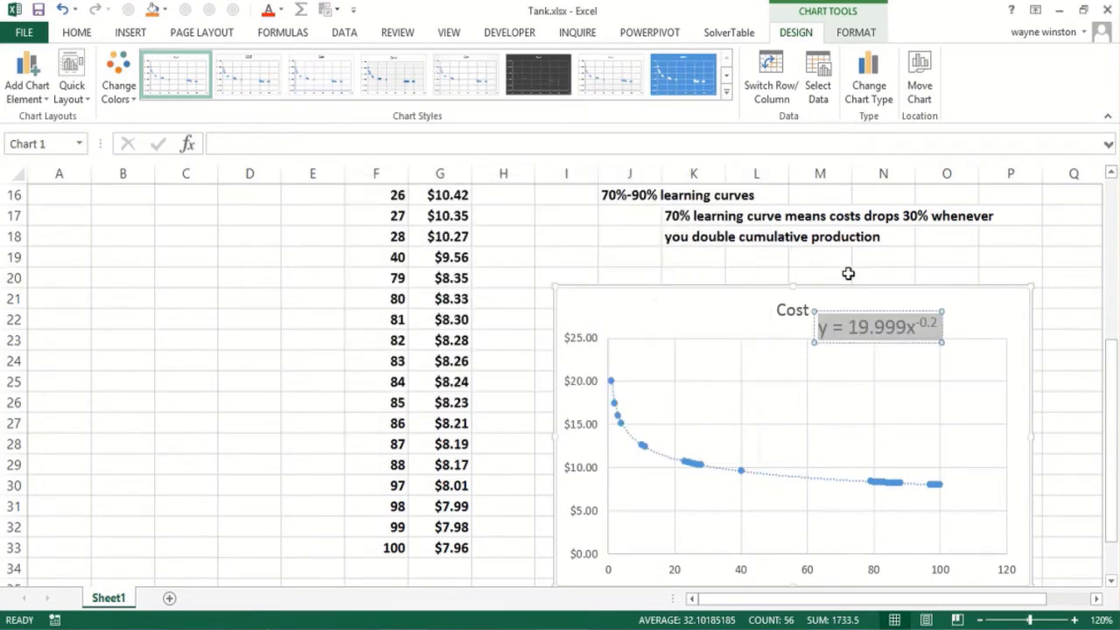
{"action": "left_click", "coordinate": [846, 277]}
- Enter "cost of tank n=20*n-.2" in cell M19 with "-.2" as superscript, and shift the chart farther from the data and notes
{"action": "left_click", "coordinate": [811, 260]}
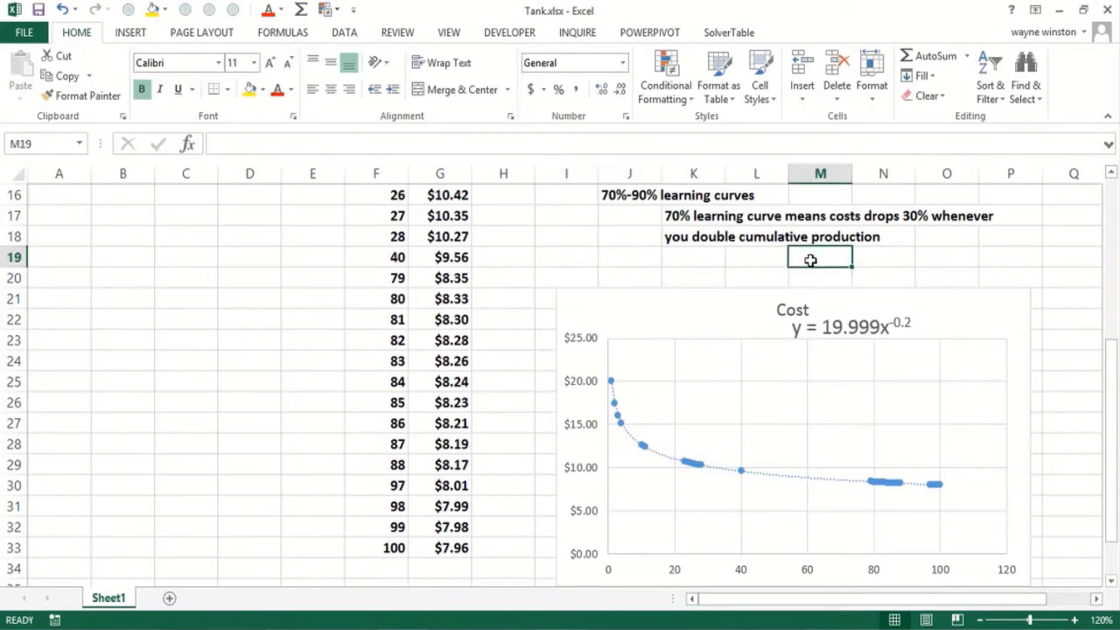
{"action": "type", "text": "cost of tank "}
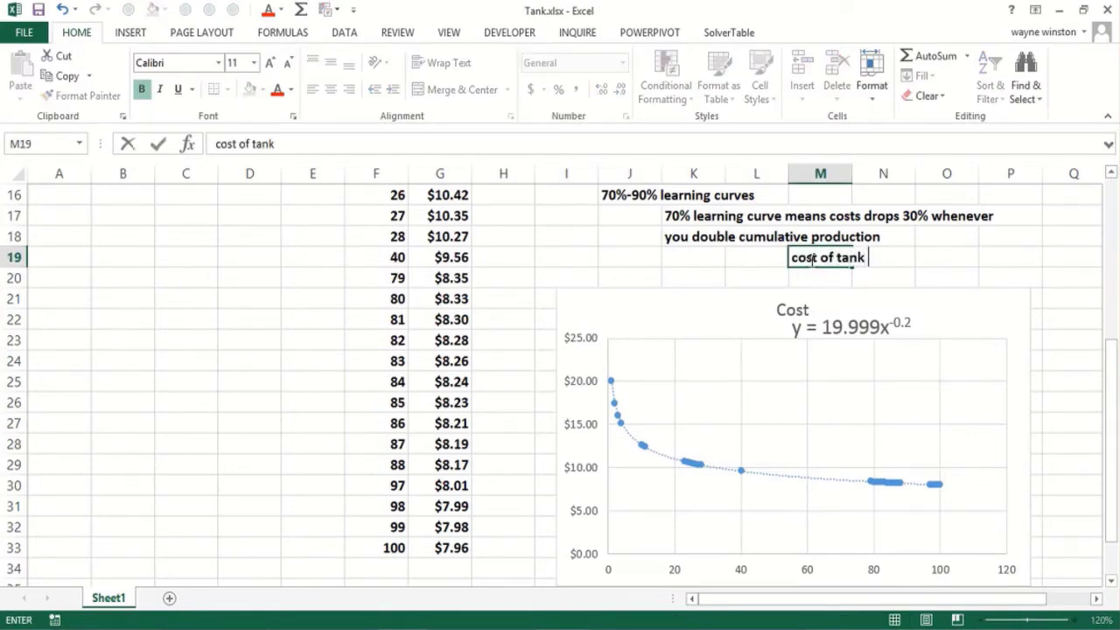
{"action": "type", "text": "n=20"}
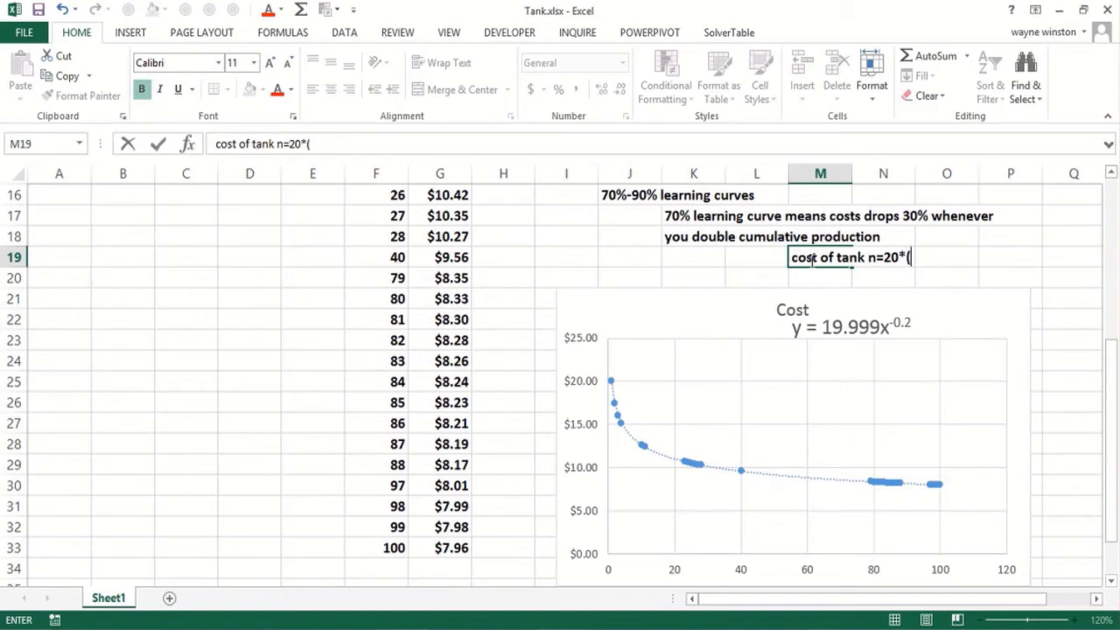
{"action": "type", "text": "*n-2"}
{"action": "key", "text": "BackSpace"}
{"action": "key", "text": "ctrl+1"}
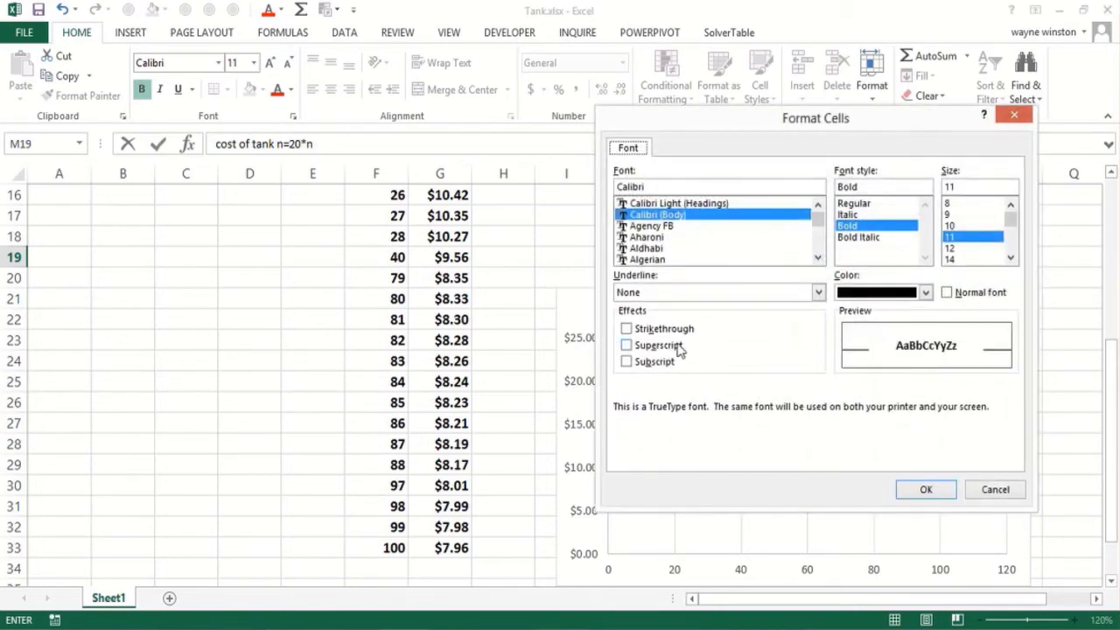
{"action": "left_click", "coordinate": [658, 346]}
{"action": "left_click", "coordinate": [930, 491]}
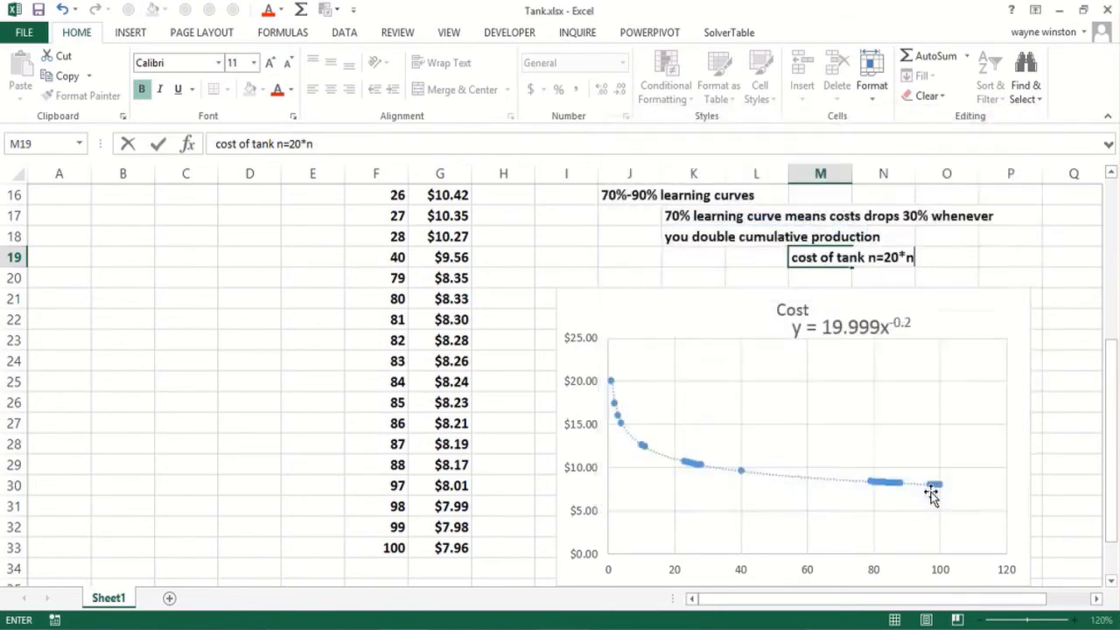
{"action": "type", "text": "-.2"}
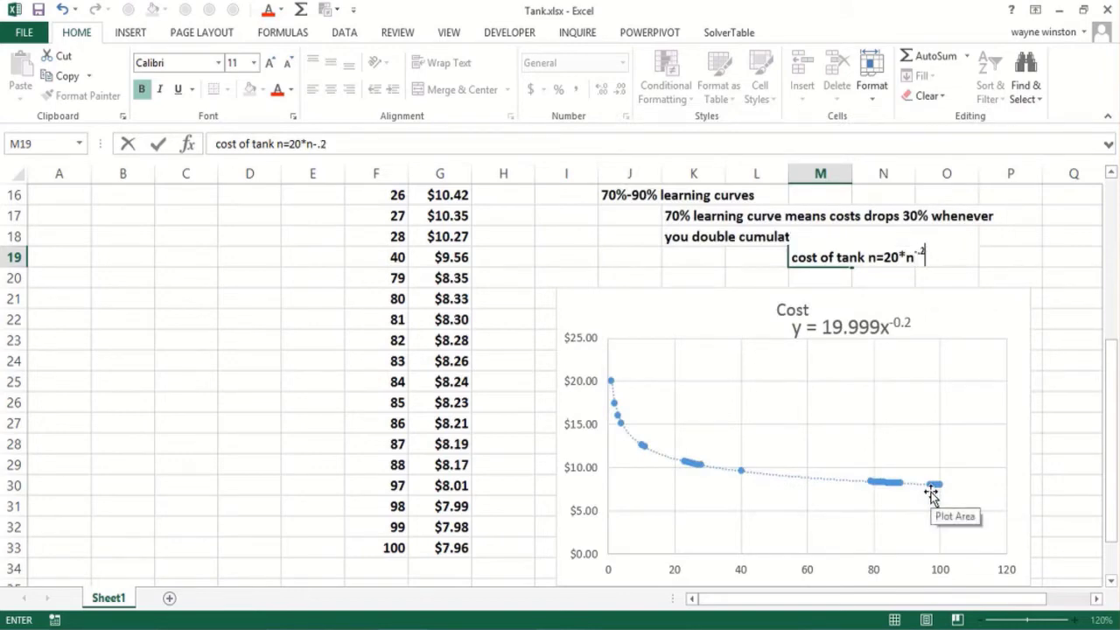
{"action": "key", "text": "Return"}
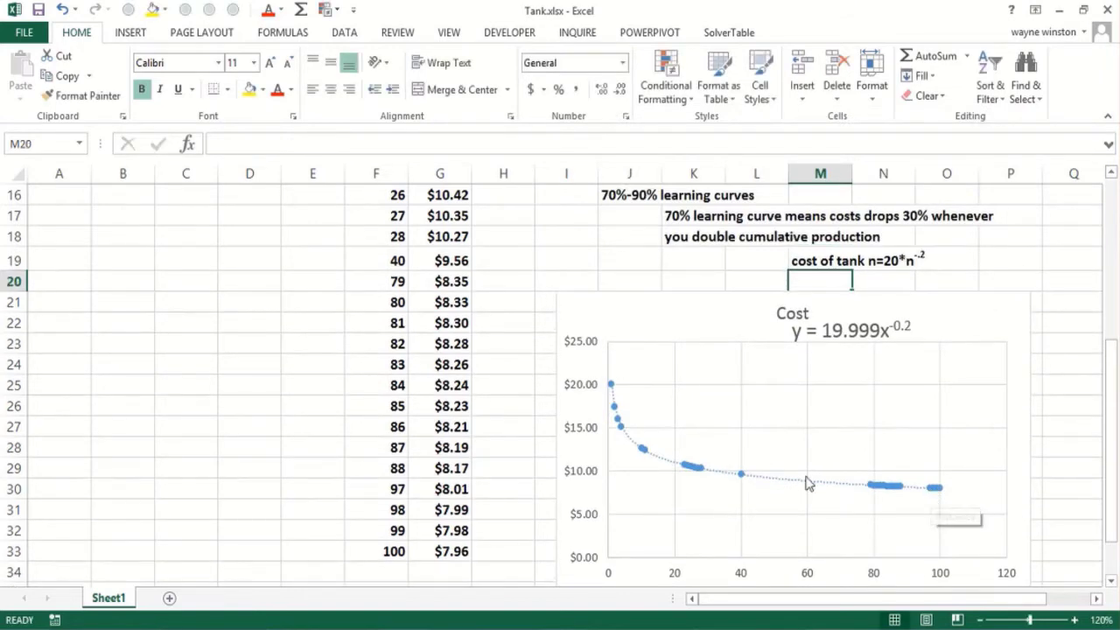
{"action": "left_click_drag", "start_coordinate": [592, 313], "coordinate": [658, 333]}
- Enter the column heading "Predicted cost" in cell H6, beside the Cost heading
{"action": "left_click", "coordinate": [390, 577]}
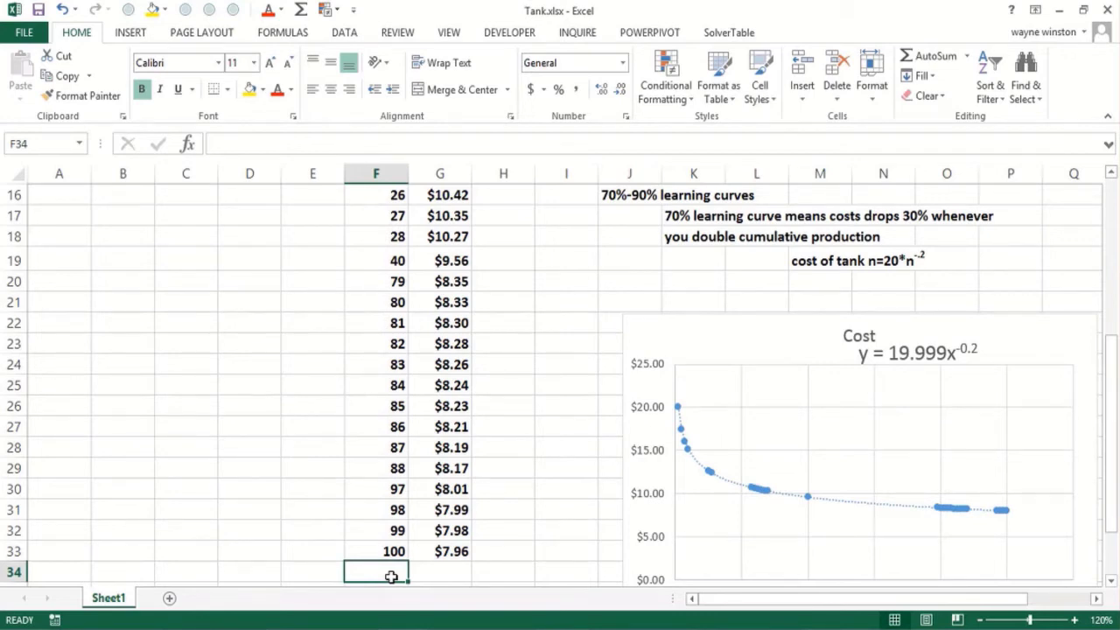
{"action": "key", "text": "ctrl+z"}
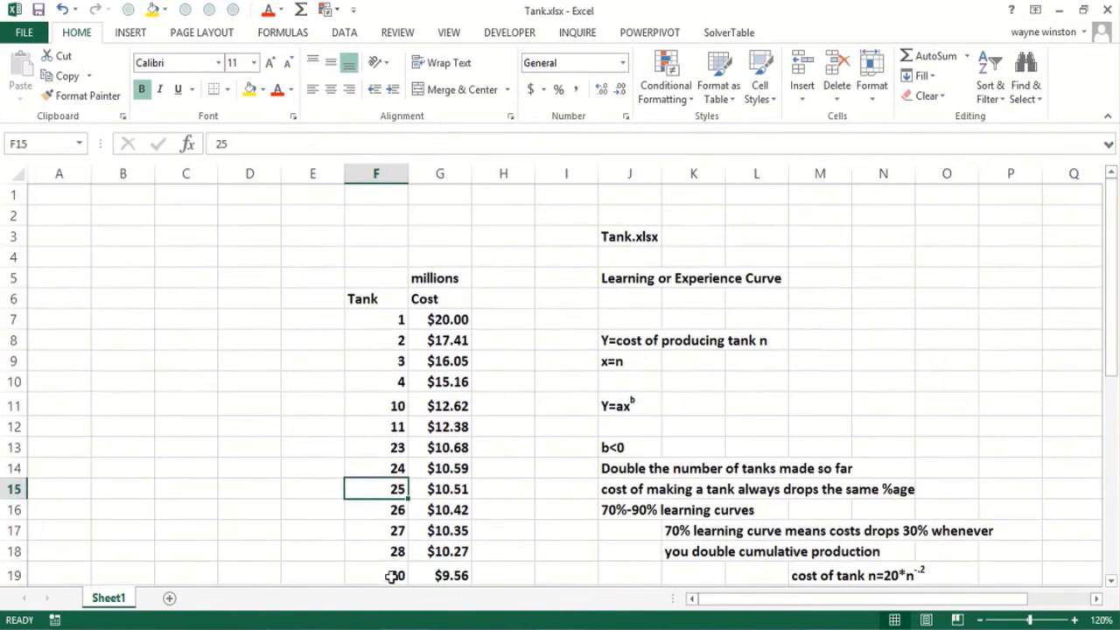
{"action": "left_click", "coordinate": [512, 300]}
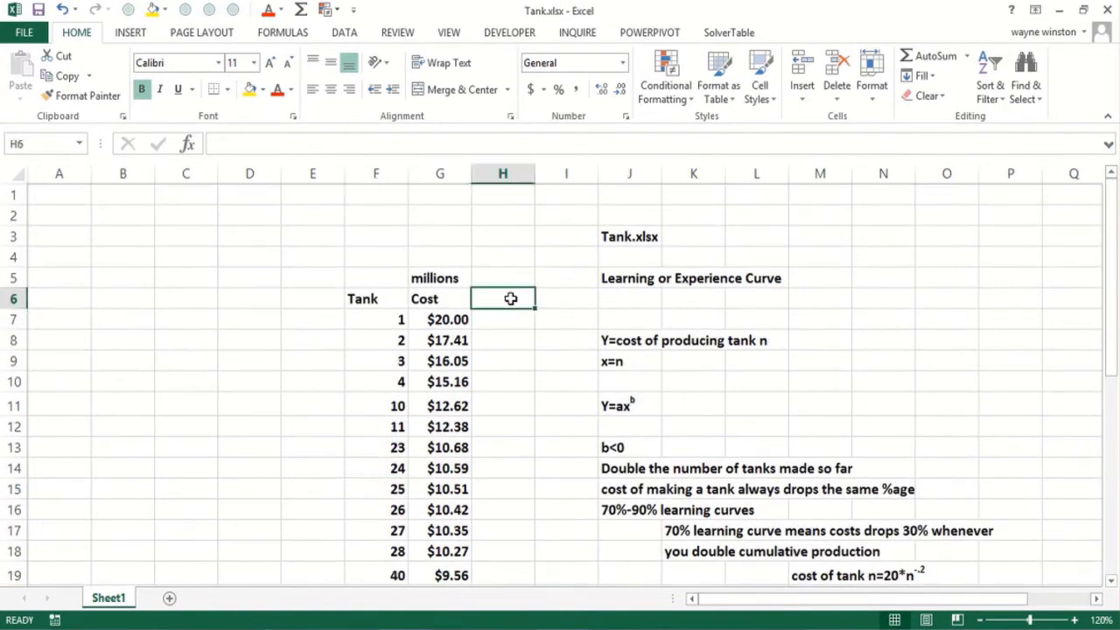
{"action": "type", "text": "Predi"}
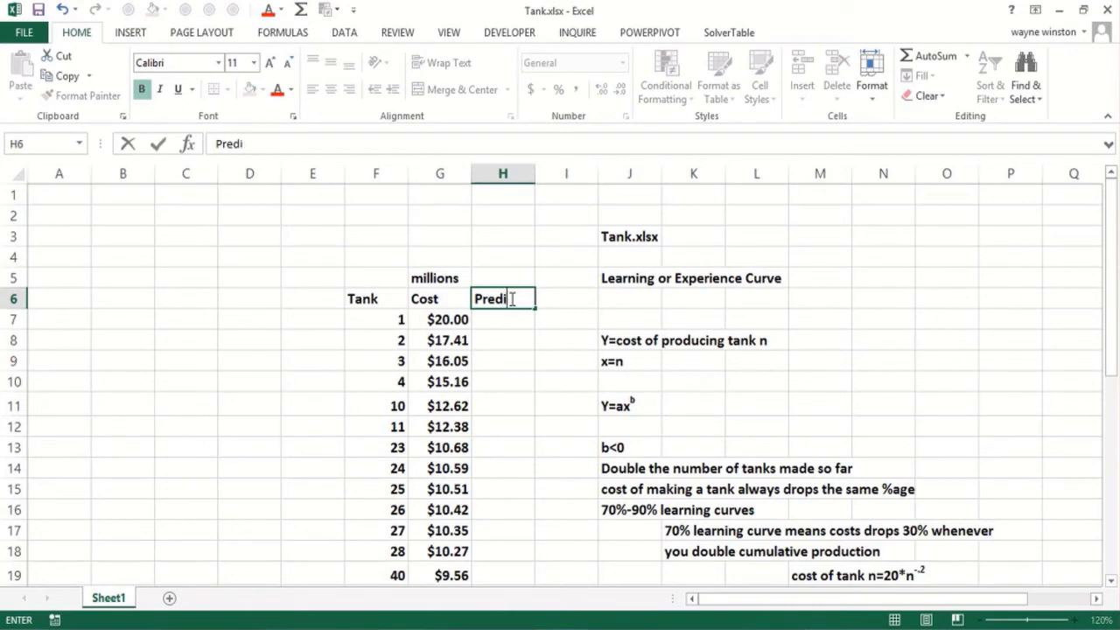
{"action": "type", "text": "cted cost"}
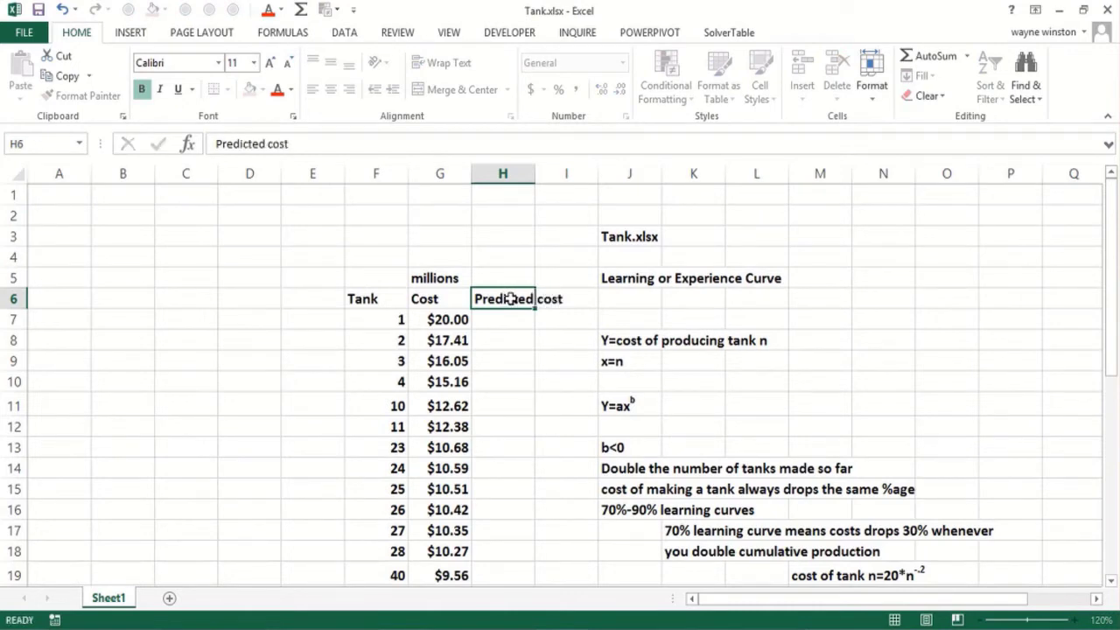
{"action": "key", "text": "Return"}
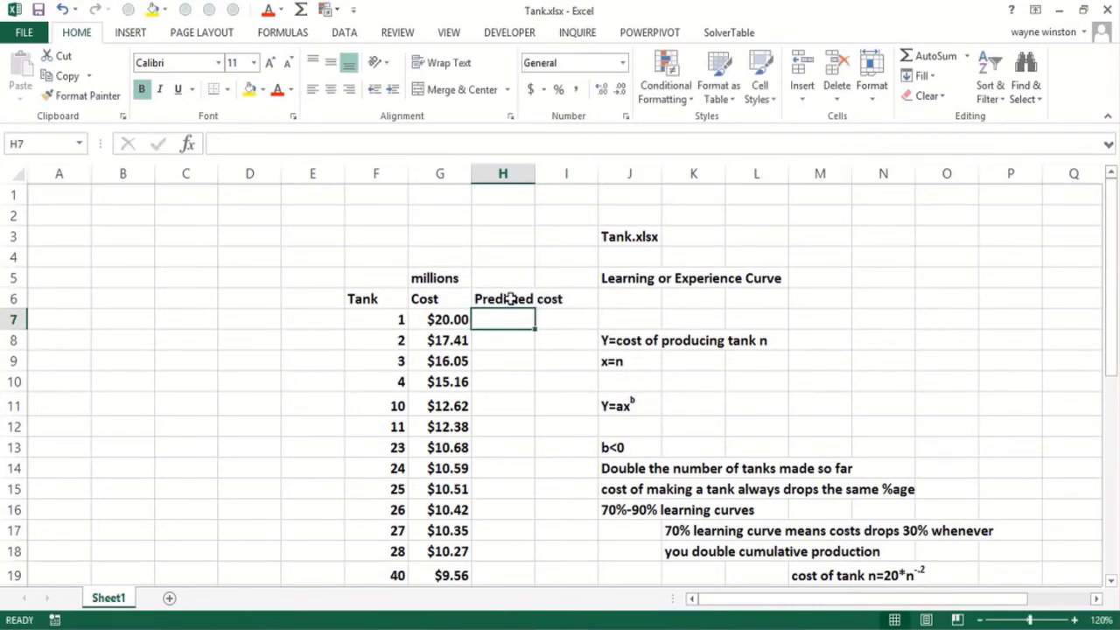
- Enter the formula =20*F7^-.2 in cell H7 and copy it down the Predicted cost column
{"action": "type", "text": "=20*"}
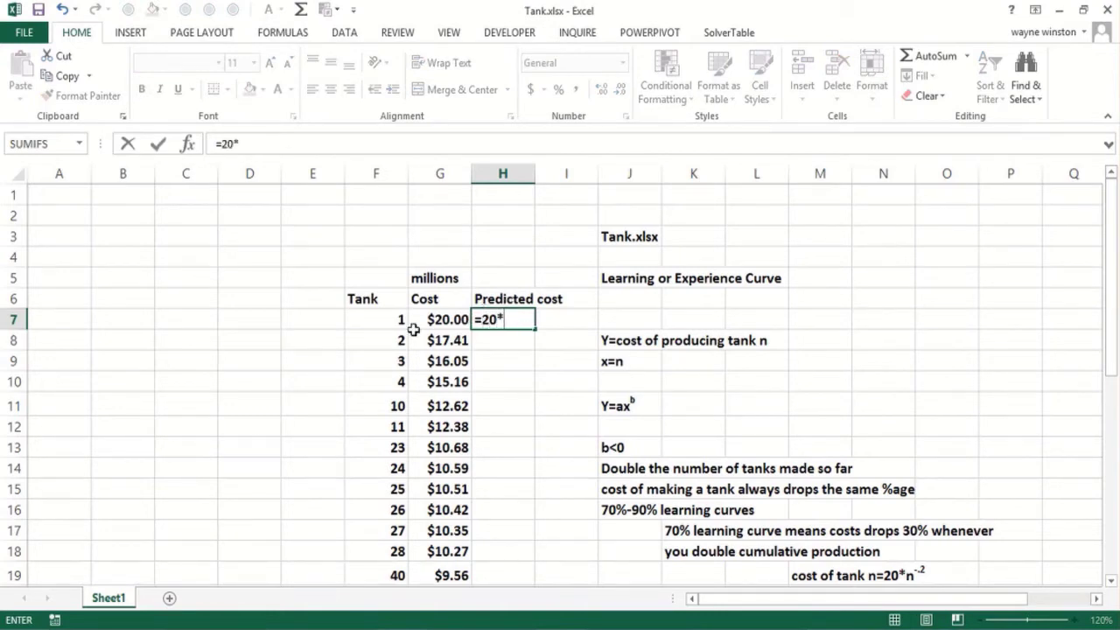
{"action": "left_click", "coordinate": [387, 325]}
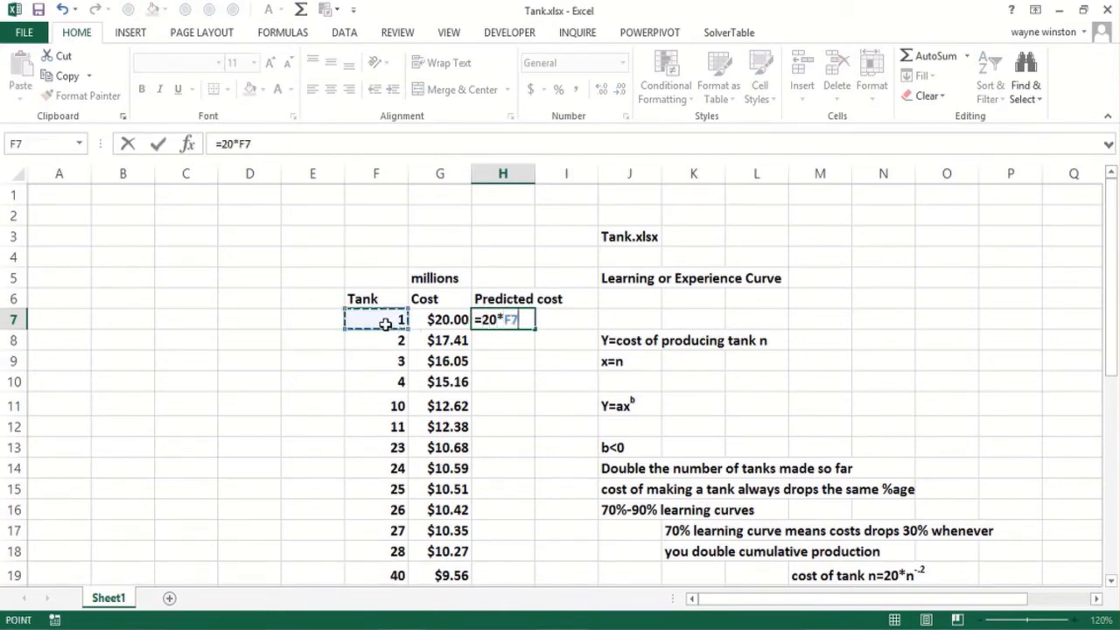
{"action": "type", "text": "^-.2"}
{"action": "key", "text": "Return"}
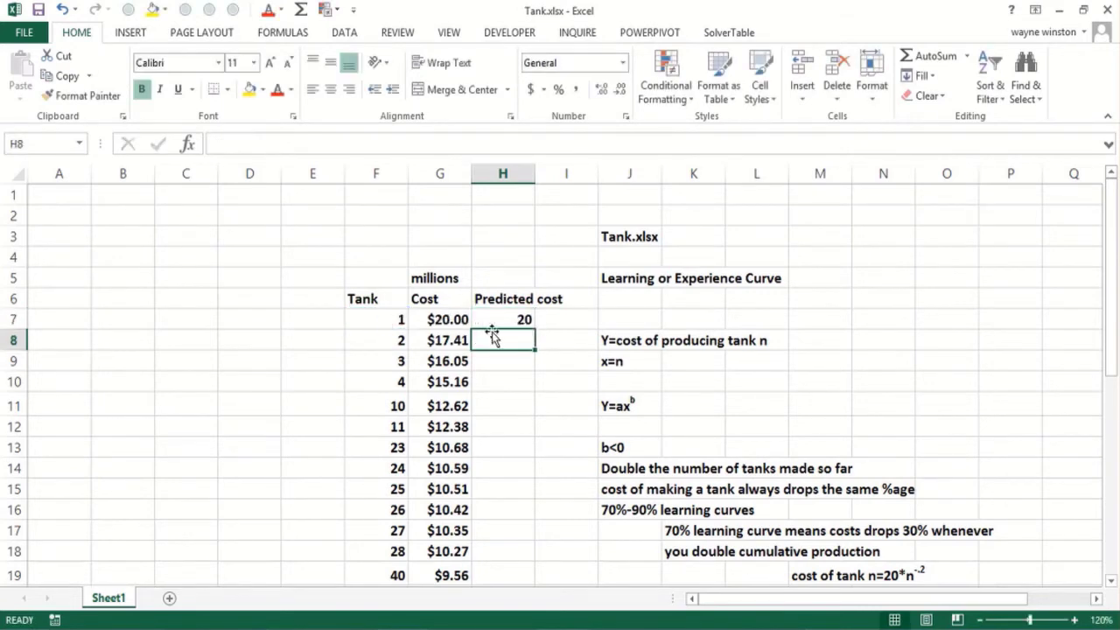
{"action": "left_click", "coordinate": [525, 317]}
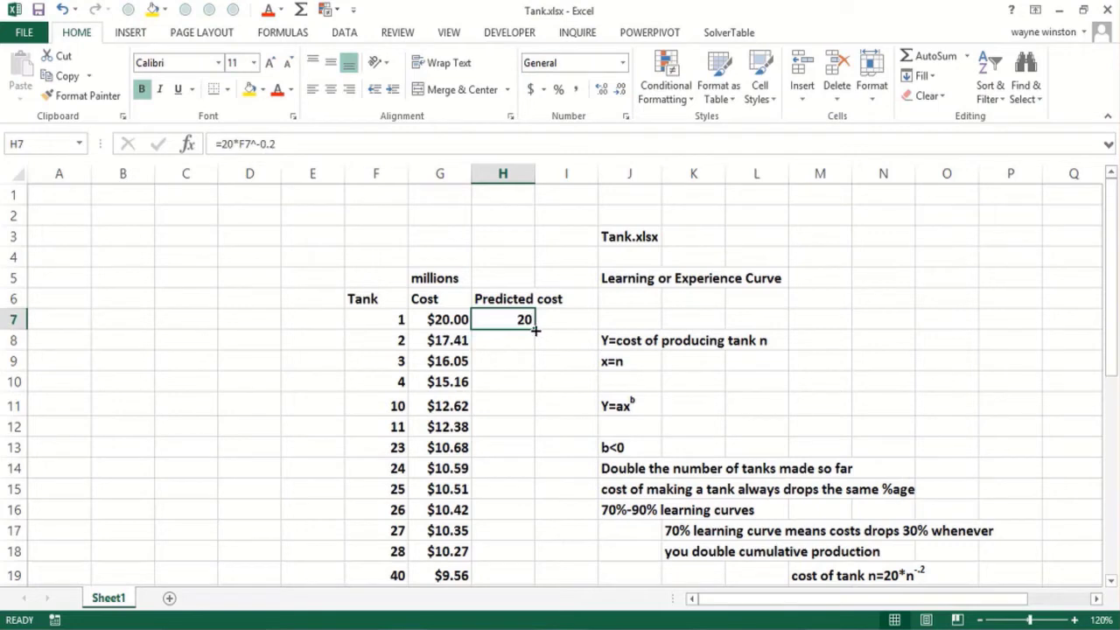
{"action": "double_click", "coordinate": [535, 330]}
- Format the Predicted cost values from H7 down as Currency with two decimal places and the $ symbol
{"action": "left_click", "coordinate": [520, 324]}
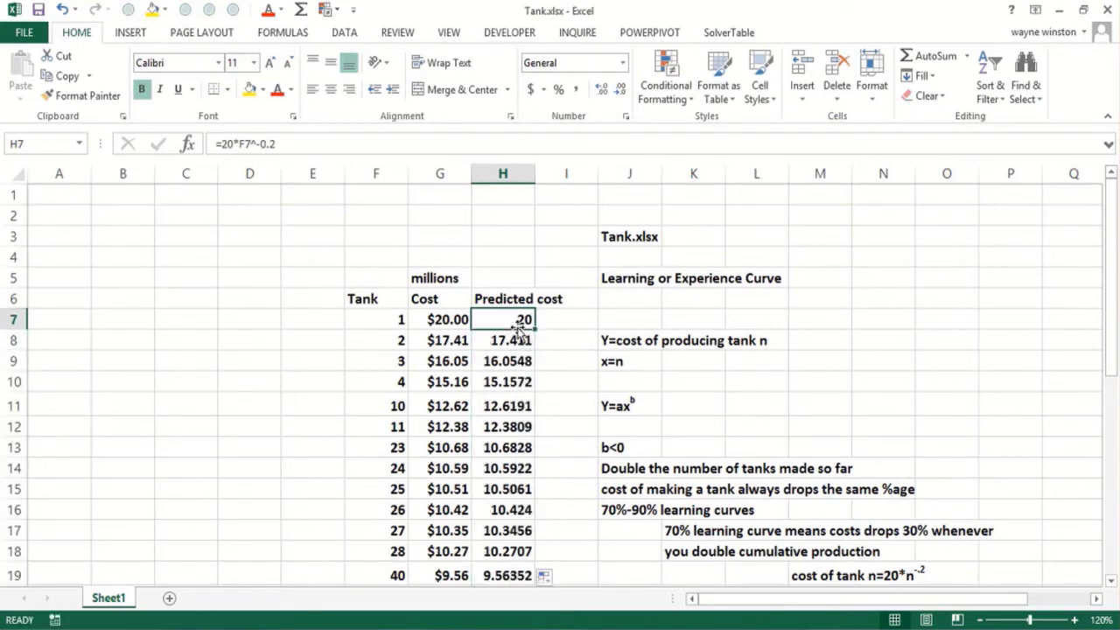
{"action": "key", "text": "ctrl+shift+Down"}
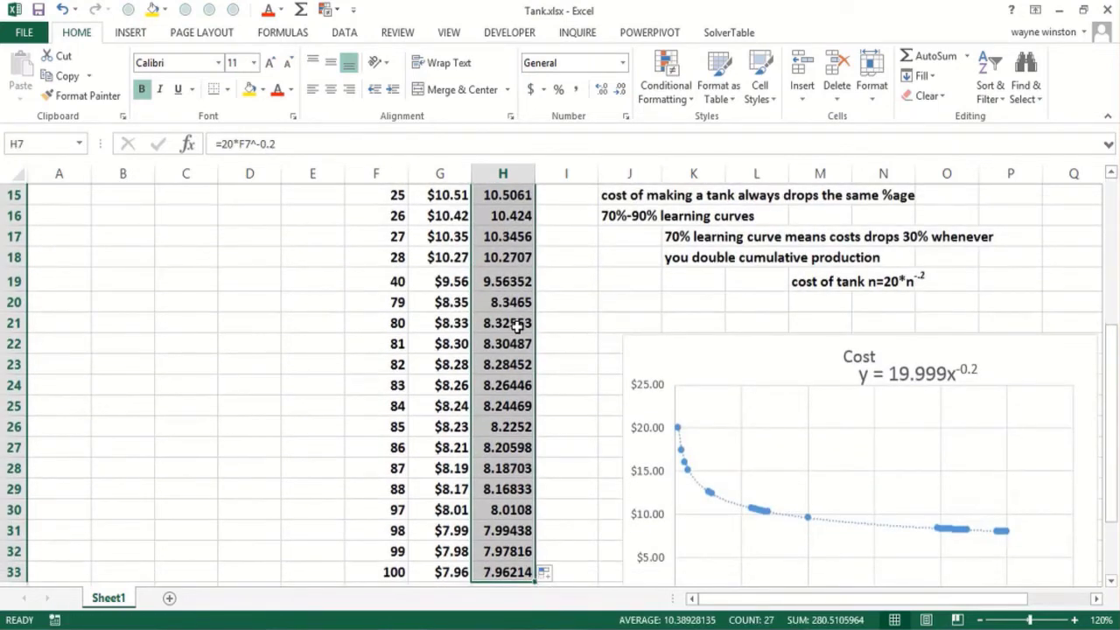
{"action": "scroll", "coordinate": [517, 323], "scroll_direction": "up", "scroll_amount": 5}
{"action": "key", "text": "ctrl+1"}
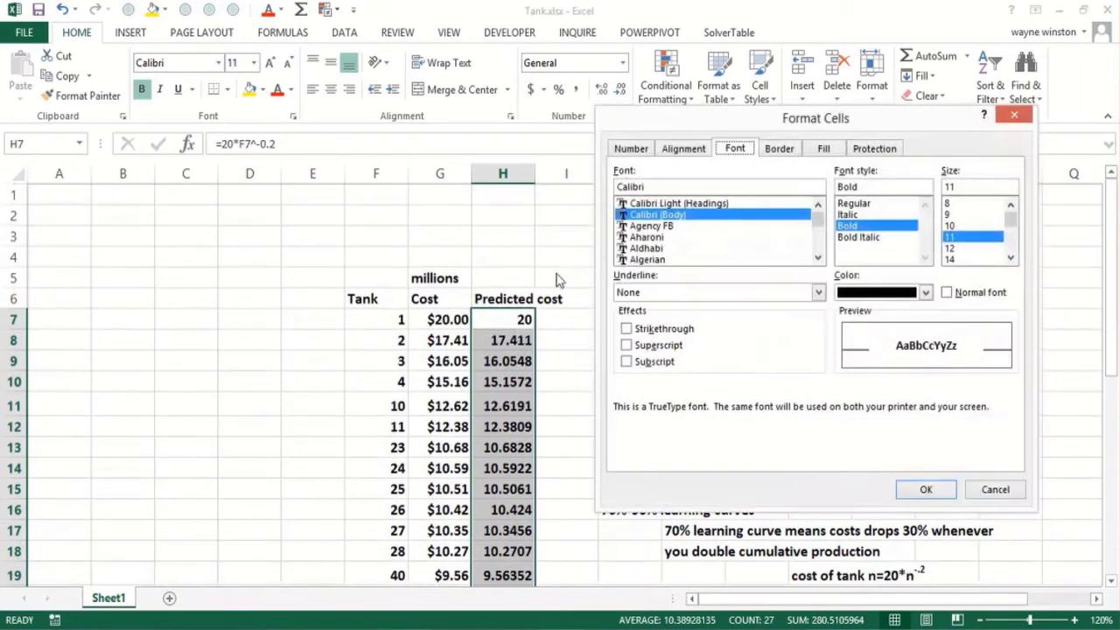
{"action": "left_click", "coordinate": [641, 154]}
{"action": "left_click", "coordinate": [635, 209]}
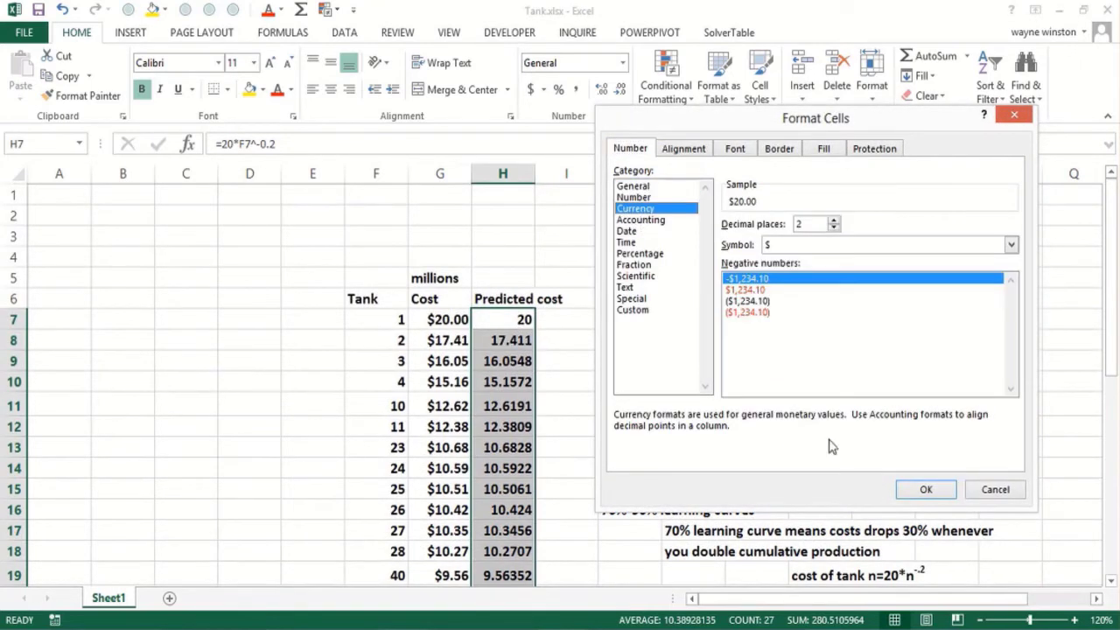
{"action": "left_click", "coordinate": [923, 490]}
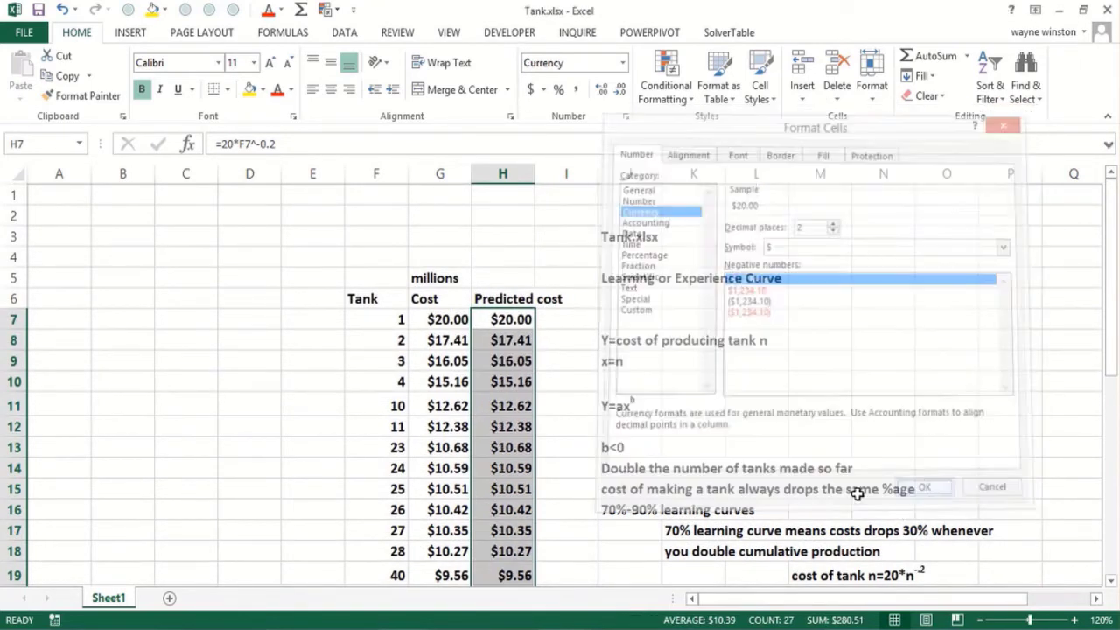
{"action": "left_click", "coordinate": [575, 490]}
{"action": "left_click", "coordinate": [512, 509]}
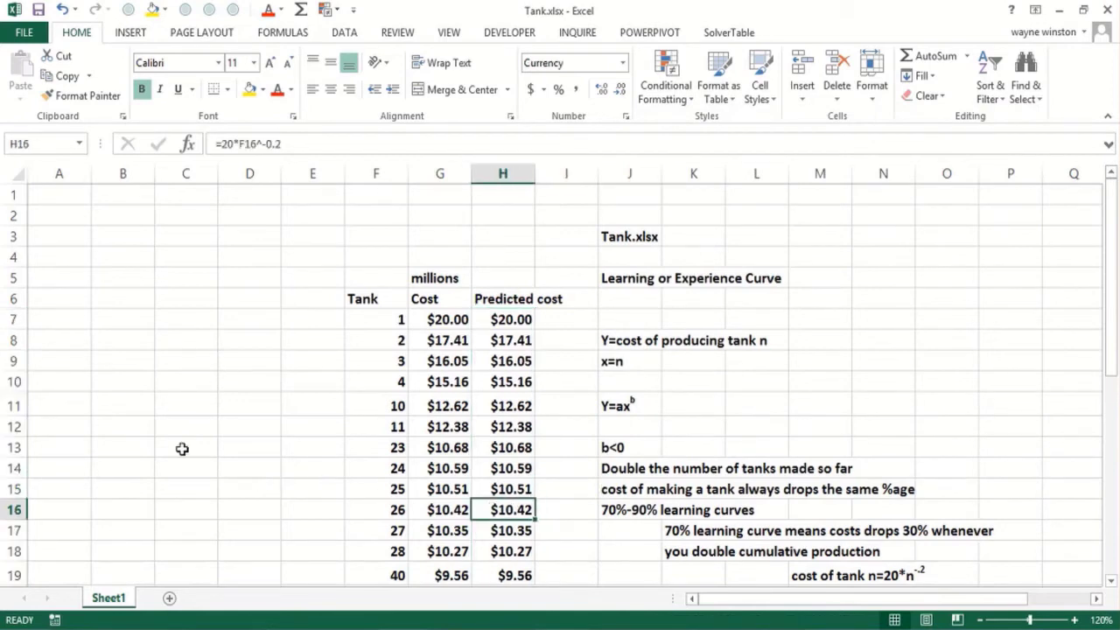
- List the doubling tank numbers 1, 2, 4, 8 and 16 in cells N5 to N9
{"action": "left_click", "coordinate": [889, 278]}
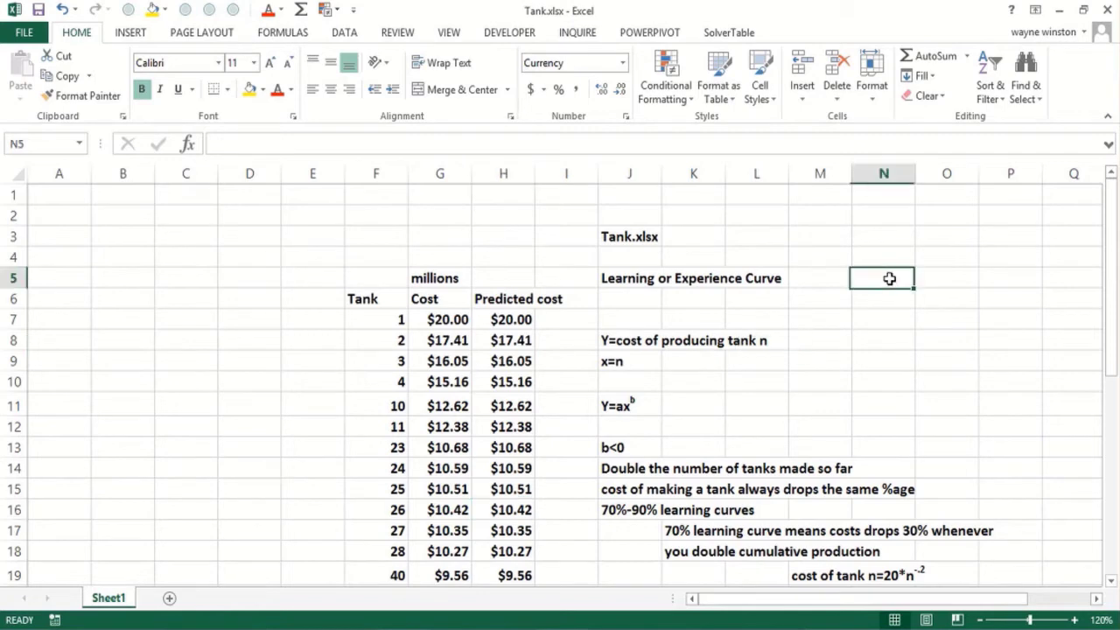
{"action": "type", "text": "1"}
{"action": "key", "text": "Return"}
{"action": "type", "text": "2"}
{"action": "key", "text": "Return"}
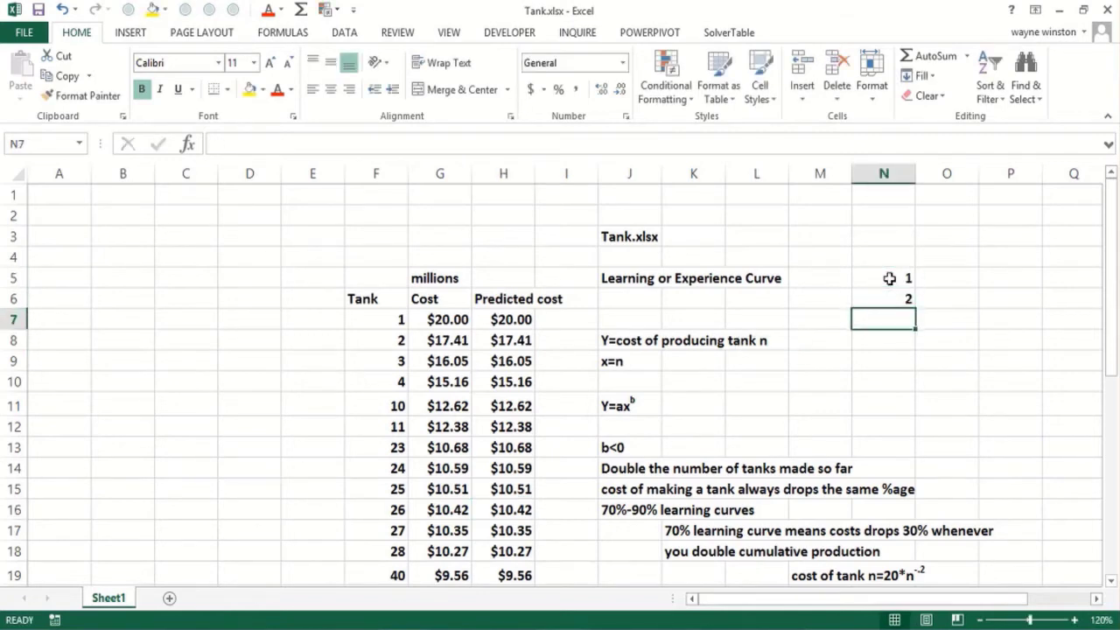
{"action": "type", "text": "4"}
{"action": "key", "text": "Return"}
{"action": "type", "text": "8"}
{"action": "key", "text": "Return"}
{"action": "type", "text": "16"}
{"action": "key", "text": "Return"}
- Add the headings "Tank#" in N4 and "Cost" in O4 above the doubling table
{"action": "key", "text": "Up"}
{"action": "key", "text": "Up"}
{"action": "key", "text": "Up"}
{"action": "key", "text": "Up"}
{"action": "key", "text": "Up"}
{"action": "key", "text": "Up"}
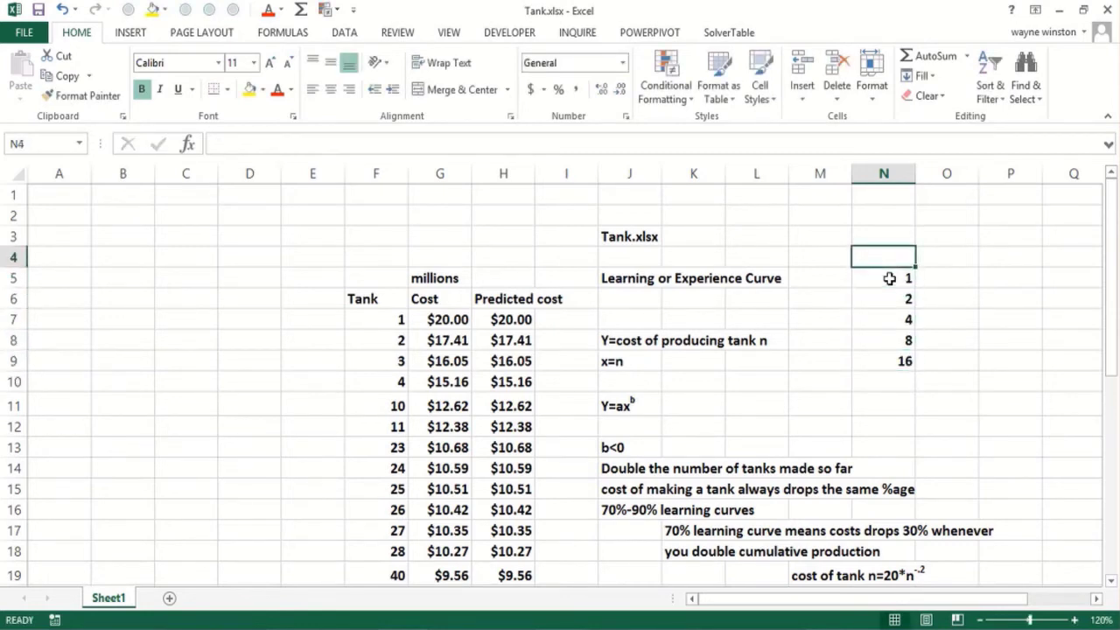
{"action": "type", "text": "Tank#"}
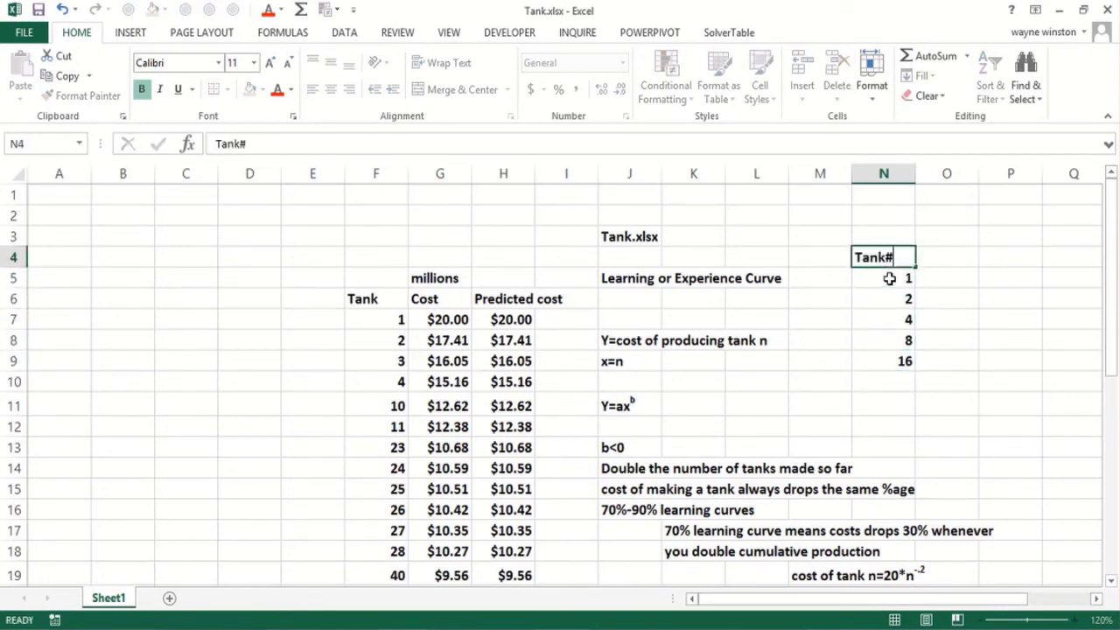
{"action": "key", "text": "Tab"}
{"action": "type", "text": "Cost"}
{"action": "key", "text": "Return"}
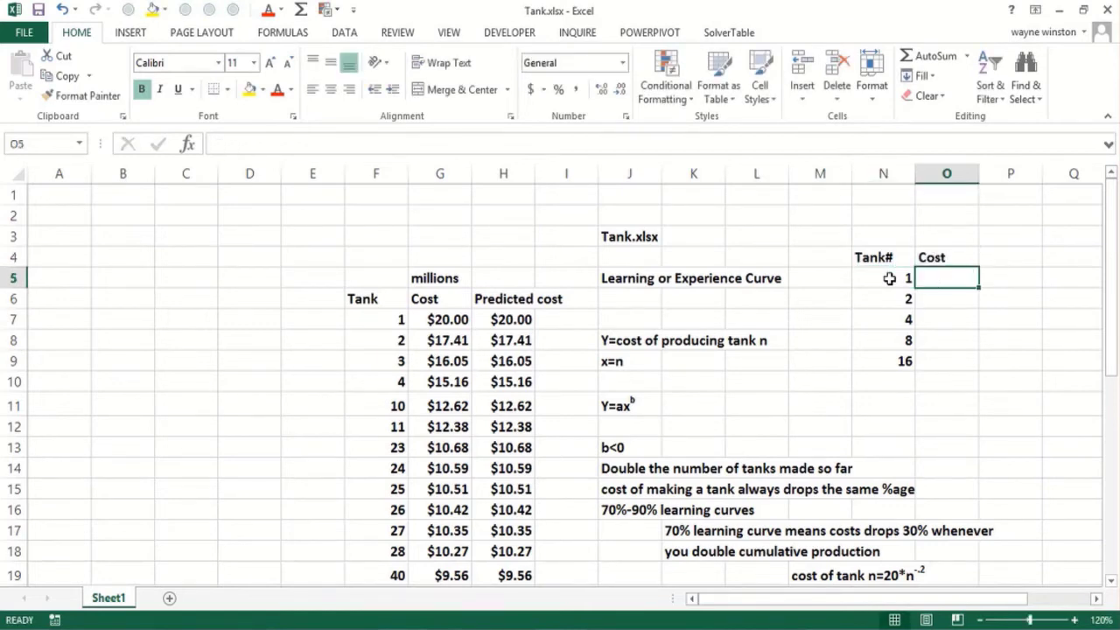
- Compute the cost in O5 with =20*N5^-.2 and copy the formula down to O9
{"action": "type", "text": "=20"}
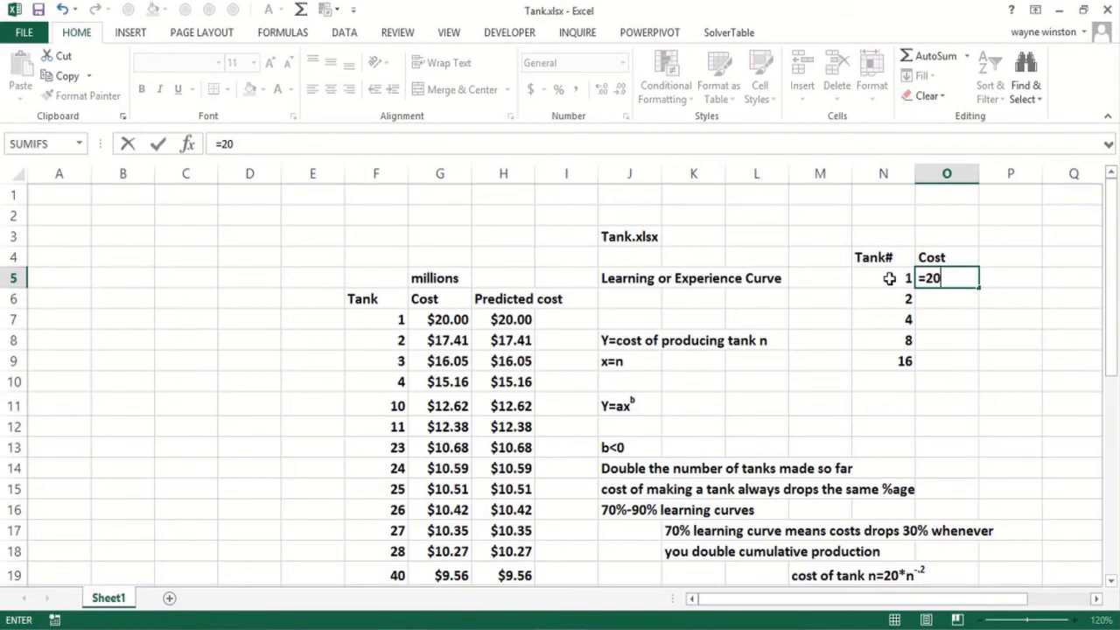
{"action": "type", "text": "*"}
{"action": "left_click", "coordinate": [889, 278]}
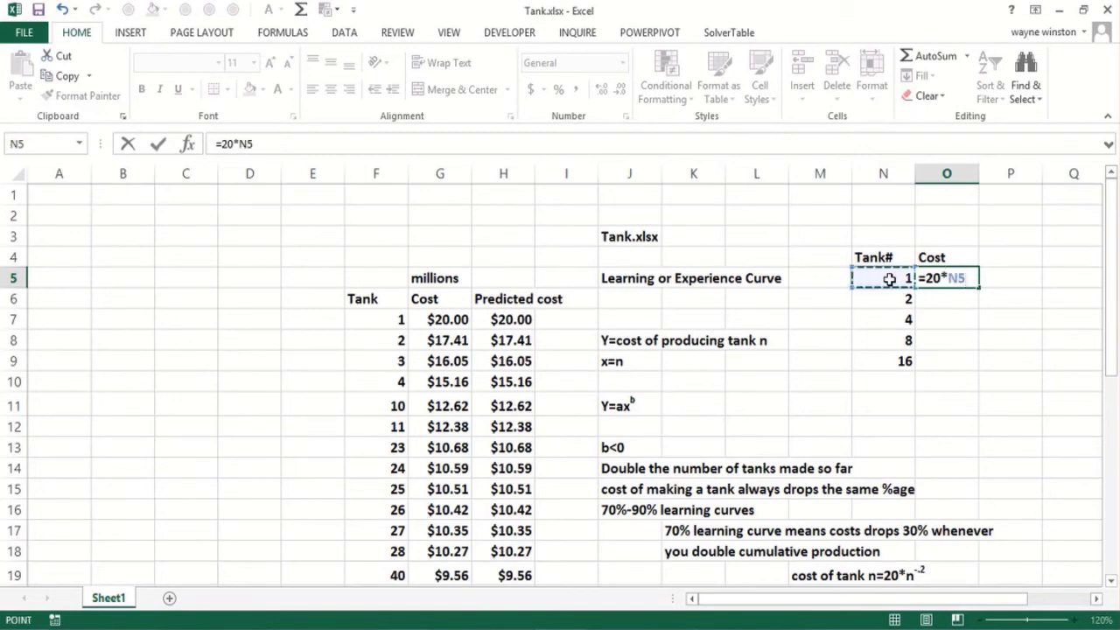
{"action": "type", "text": "^-.2"}
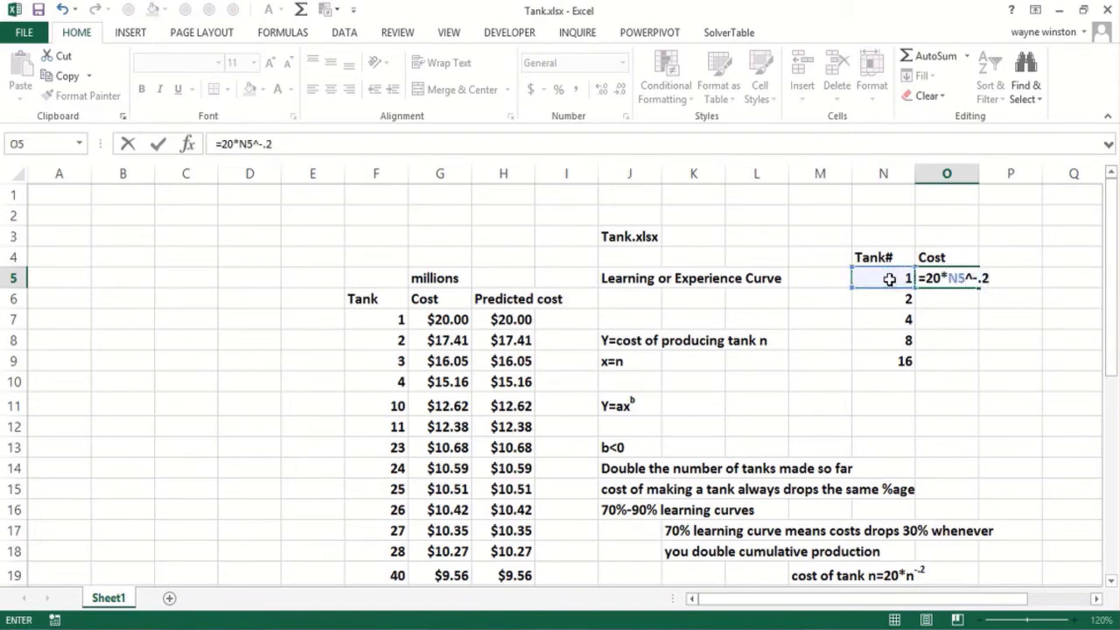
{"action": "key", "text": "Return"}
{"action": "left_click", "coordinate": [967, 279]}
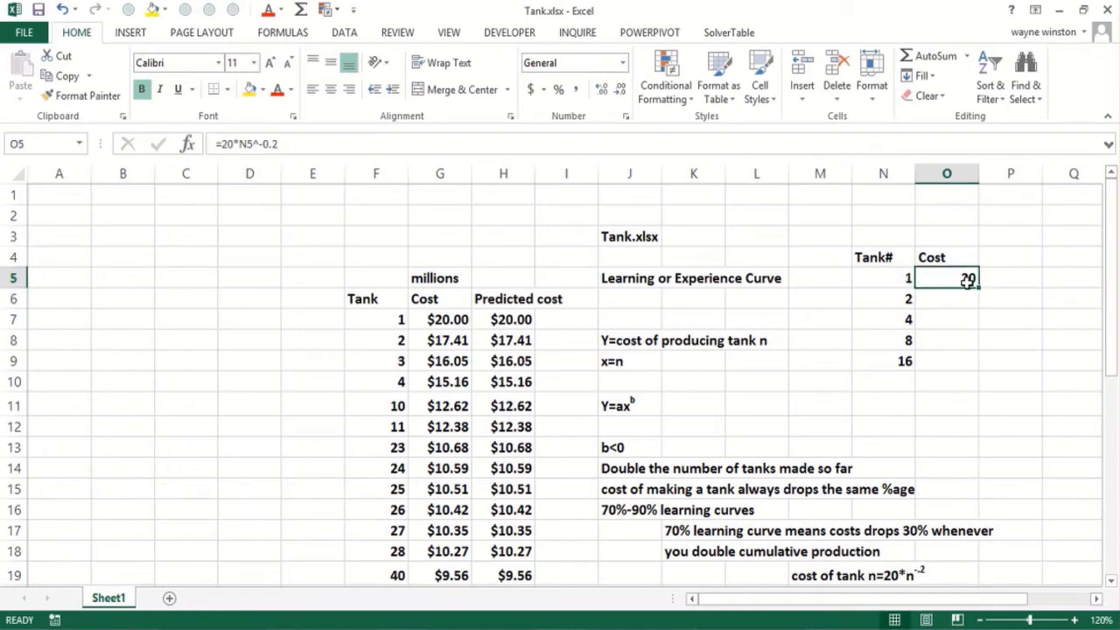
{"action": "left_click_drag", "start_coordinate": [980, 288], "coordinate": [973, 371]}
- Add a "Ratio" heading in P4, enter =O6/O5 in P6 and copy it down to P9
{"action": "left_click", "coordinate": [1006, 259]}
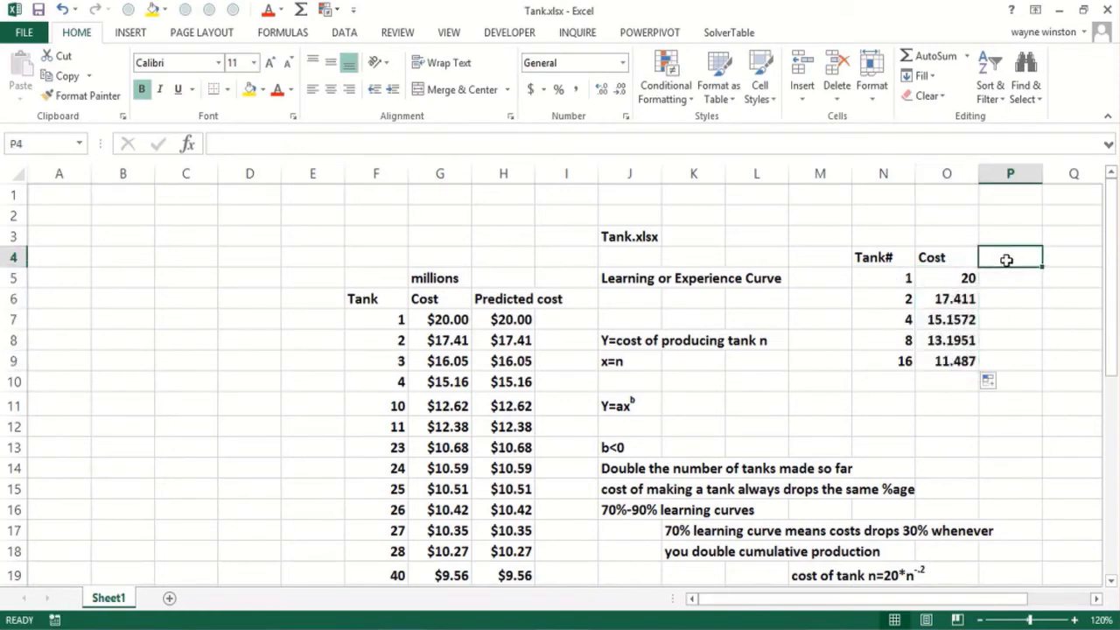
{"action": "type", "text": "Ratio"}
{"action": "key", "text": "Return"}
{"action": "key", "text": "Return"}
{"action": "type", "text": "="}
{"action": "left_click", "coordinate": [941, 300]}
{"action": "type", "text": "/"}
{"action": "left_click", "coordinate": [946, 277]}
{"action": "key", "text": "Return"}
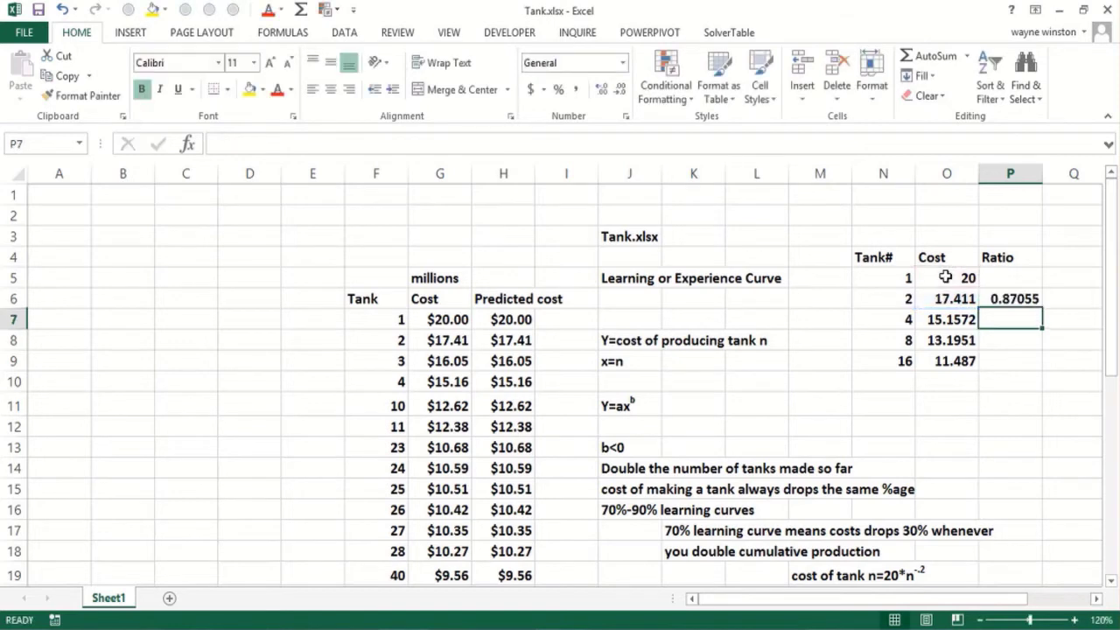
{"action": "left_click", "coordinate": [1033, 299]}
{"action": "left_click_drag", "start_coordinate": [1042, 308], "coordinate": [1031, 371]}
- Write the notes "87% learning curve", "double production costs" and "drop 13%" in cells N11, N12 and N13
{"action": "left_click", "coordinate": [870, 413]}
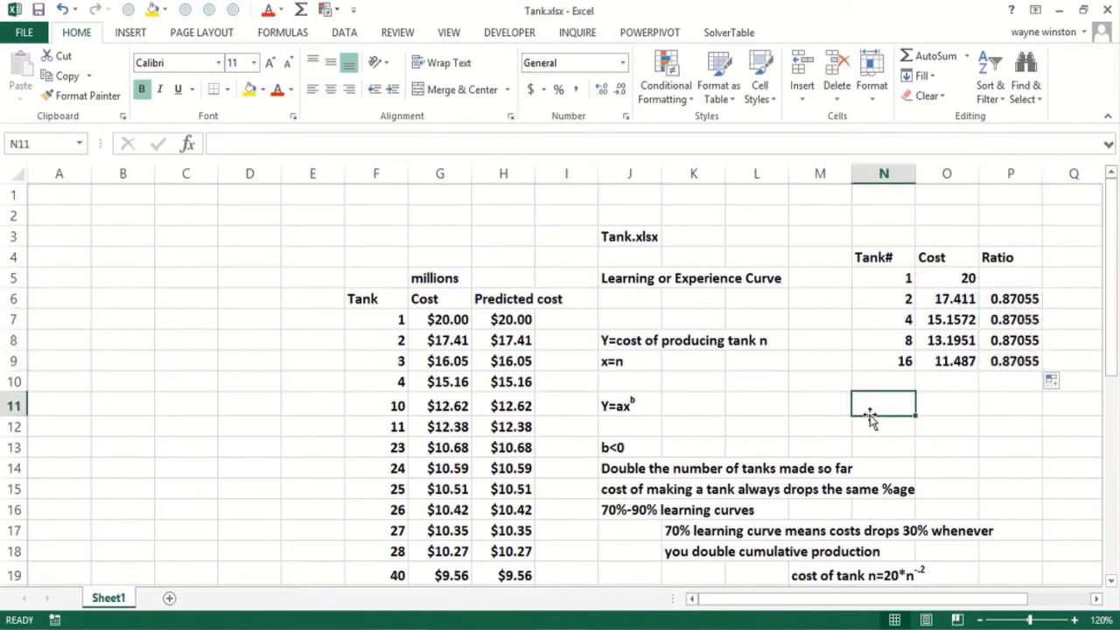
{"action": "type", "text": "87% learni"}
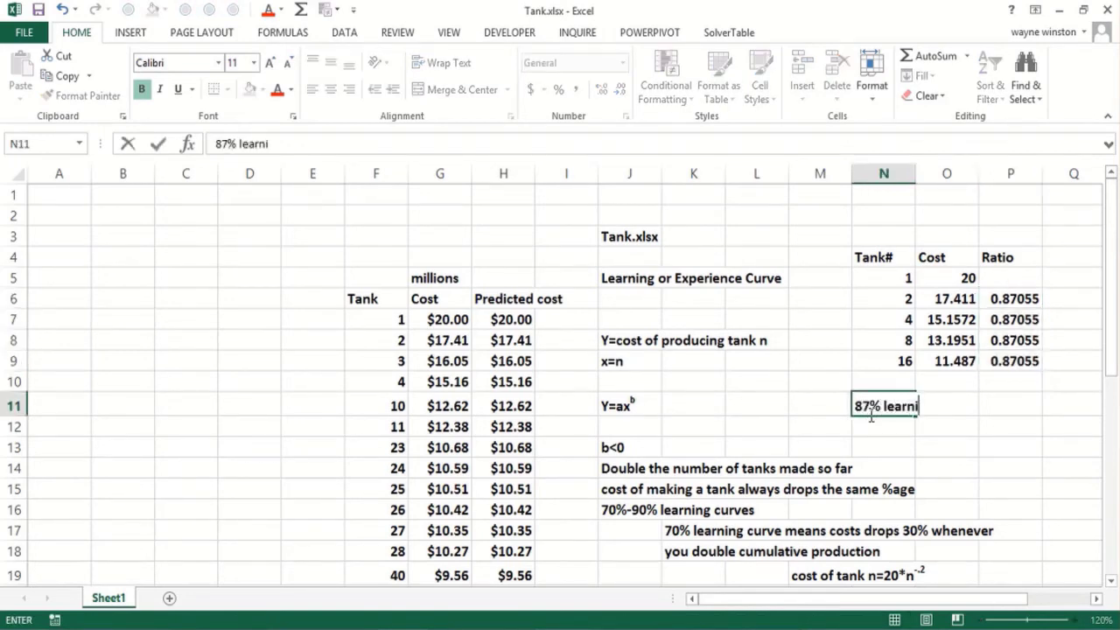
{"action": "type", "text": "ng curve"}
{"action": "key", "text": "Return"}
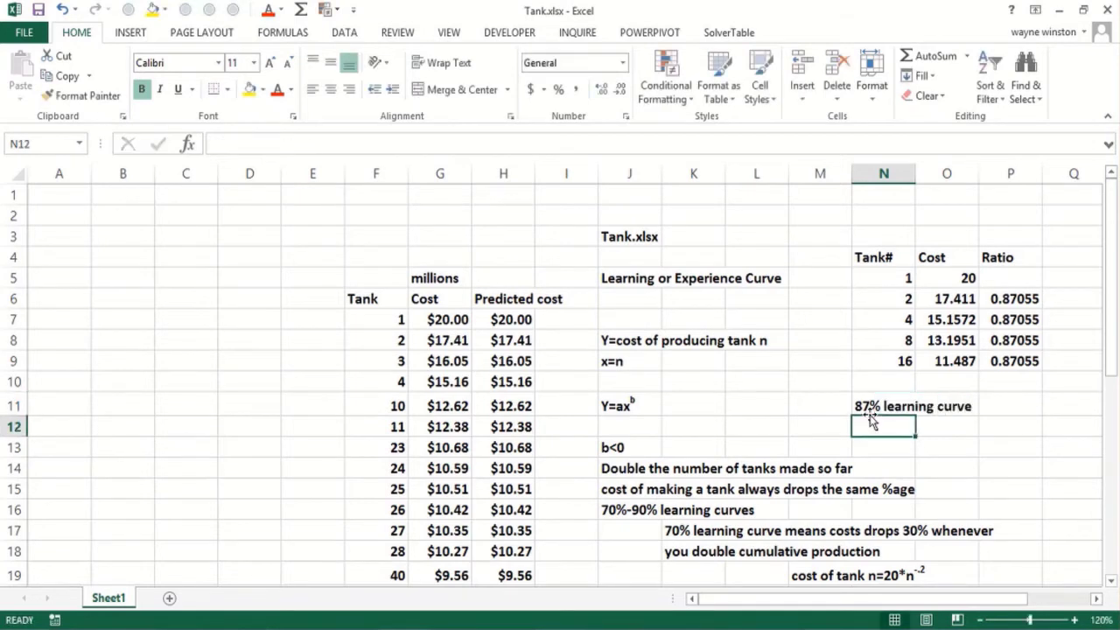
{"action": "type", "text": "double produ"}
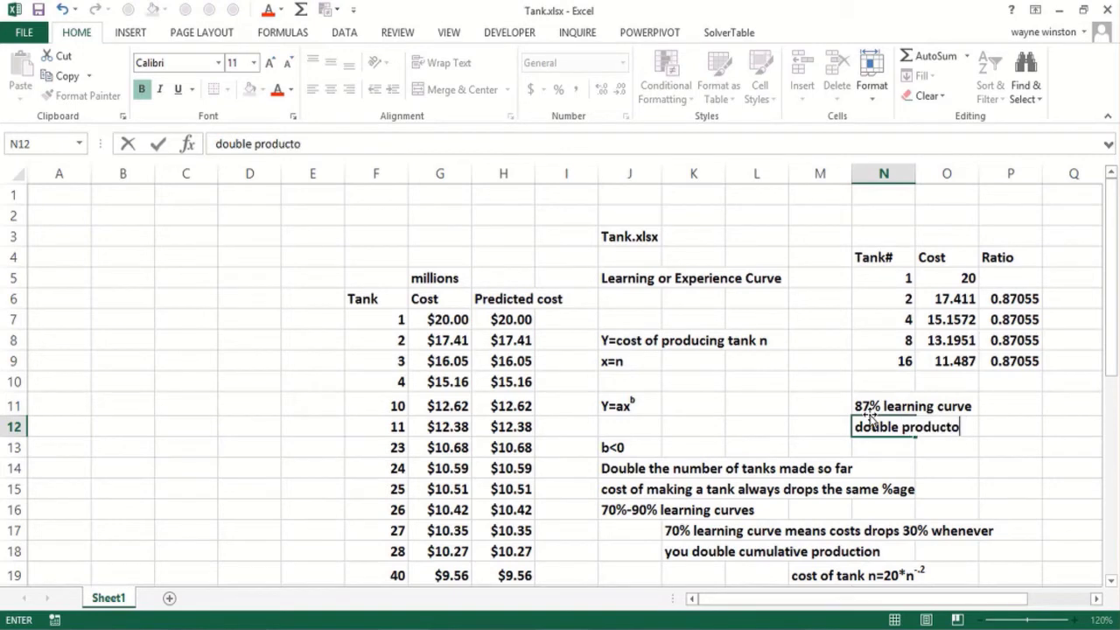
{"action": "type", "text": "ction costs"}
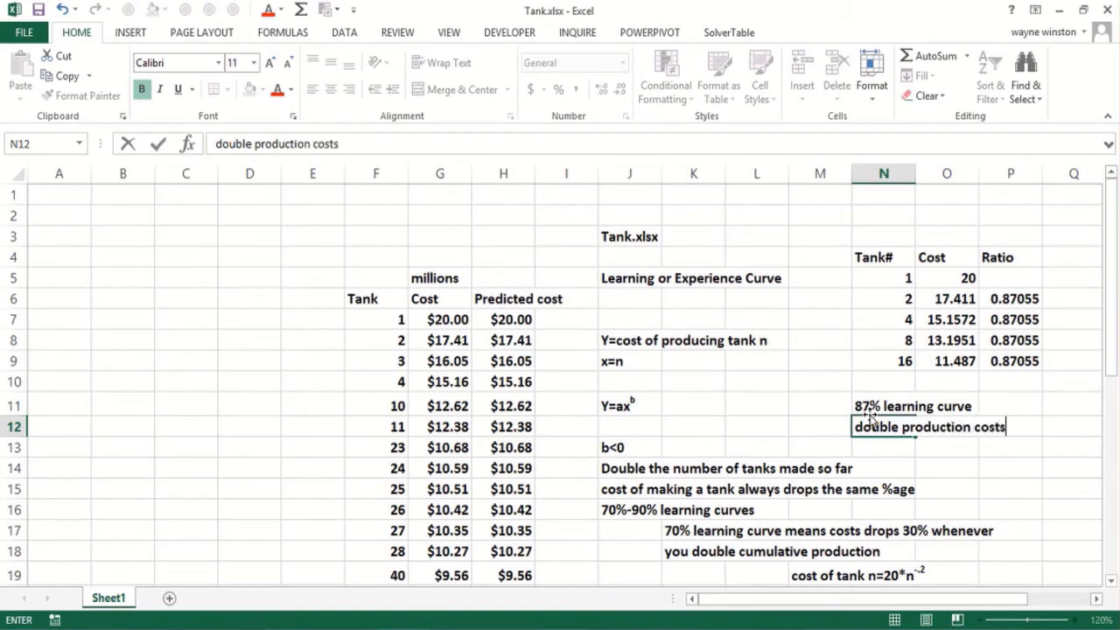
{"action": "key", "text": "Return"}
{"action": "type", "text": "drop 13%"}
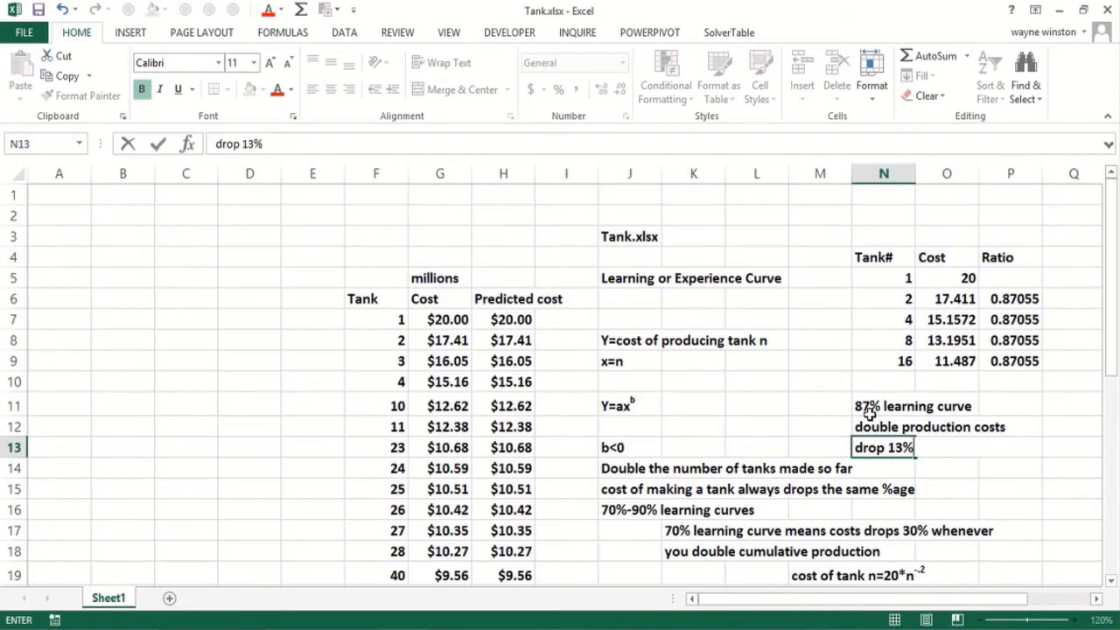
{"action": "key", "text": "Return"}
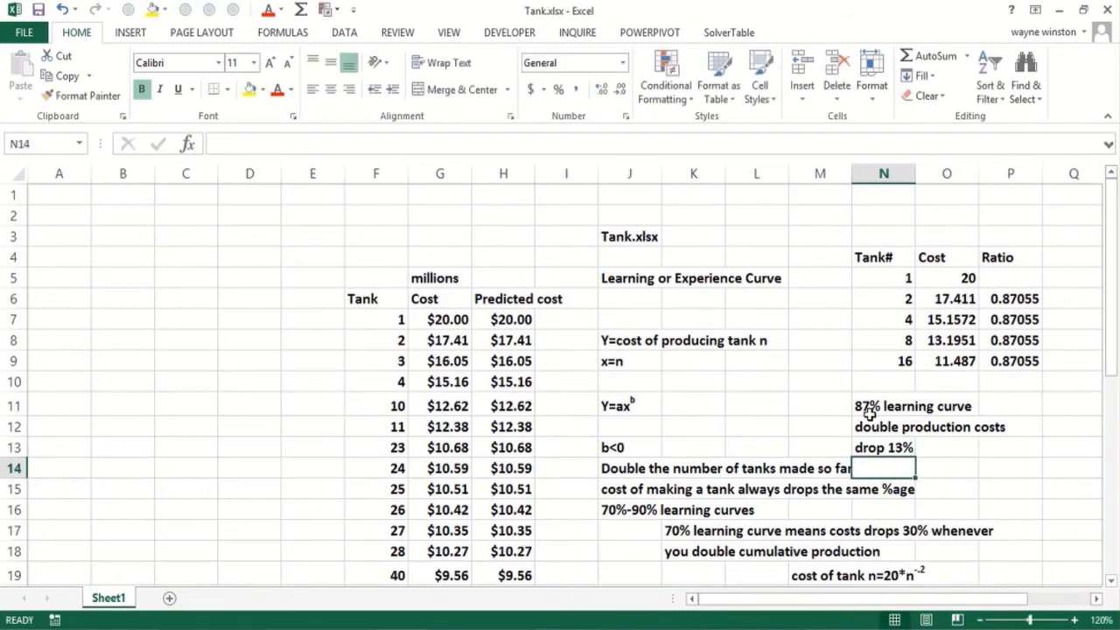
- Enter the label "Cost of next 100 tanks" in cell B29
{"action": "key", "text": "Page_Down"}
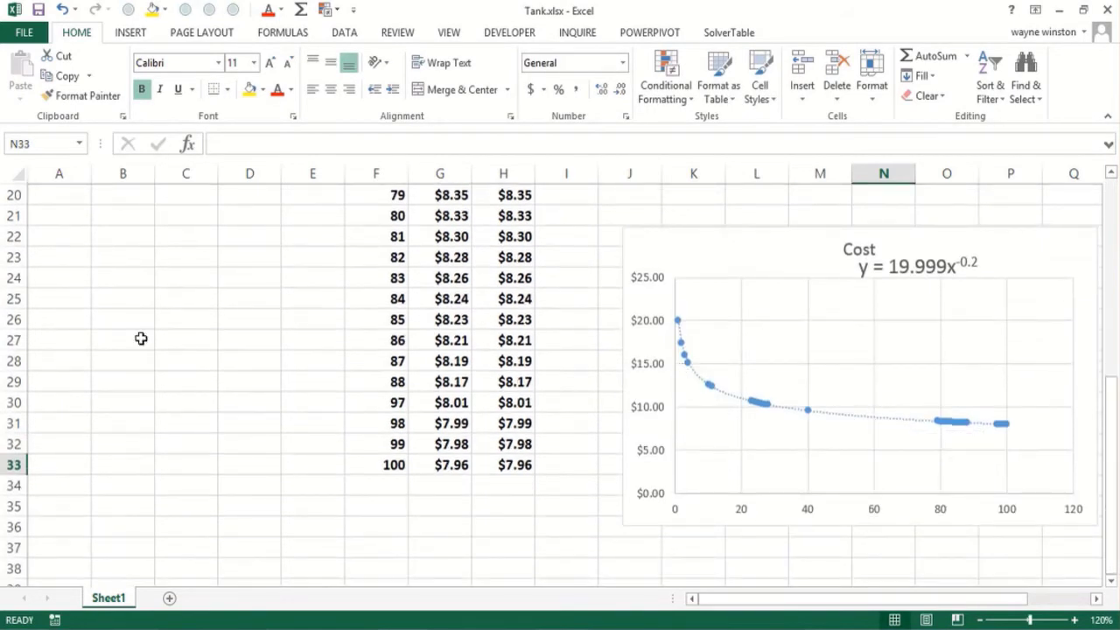
{"action": "left_click", "coordinate": [100, 382]}
{"action": "type", "text": "Cost"}
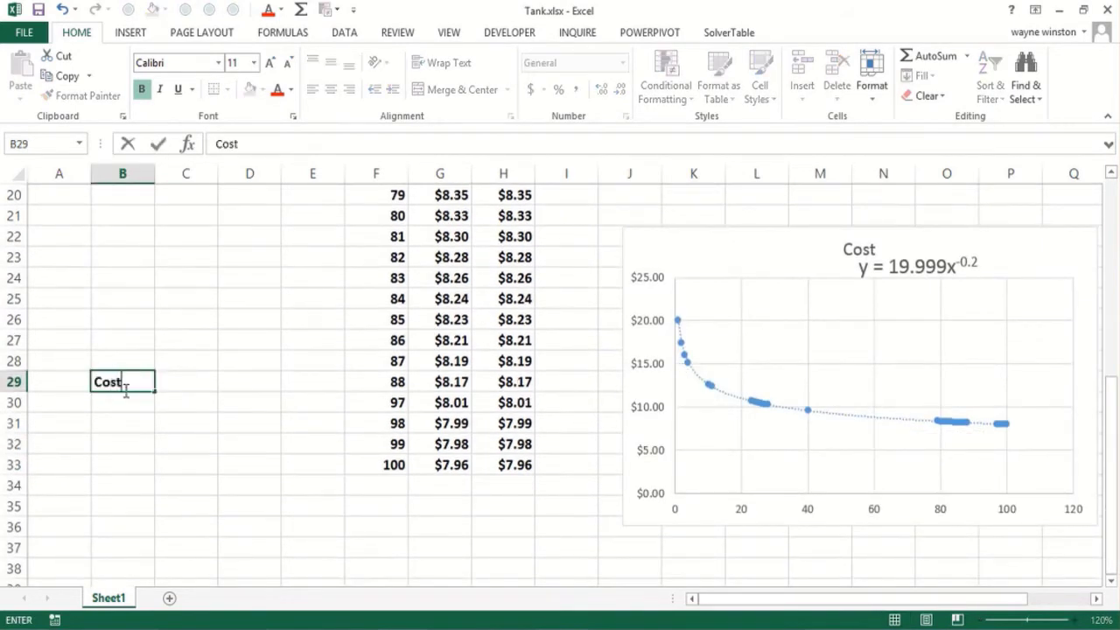
{"action": "type", "text": " of next 100 tabks"}
{"action": "key", "text": "Return"}
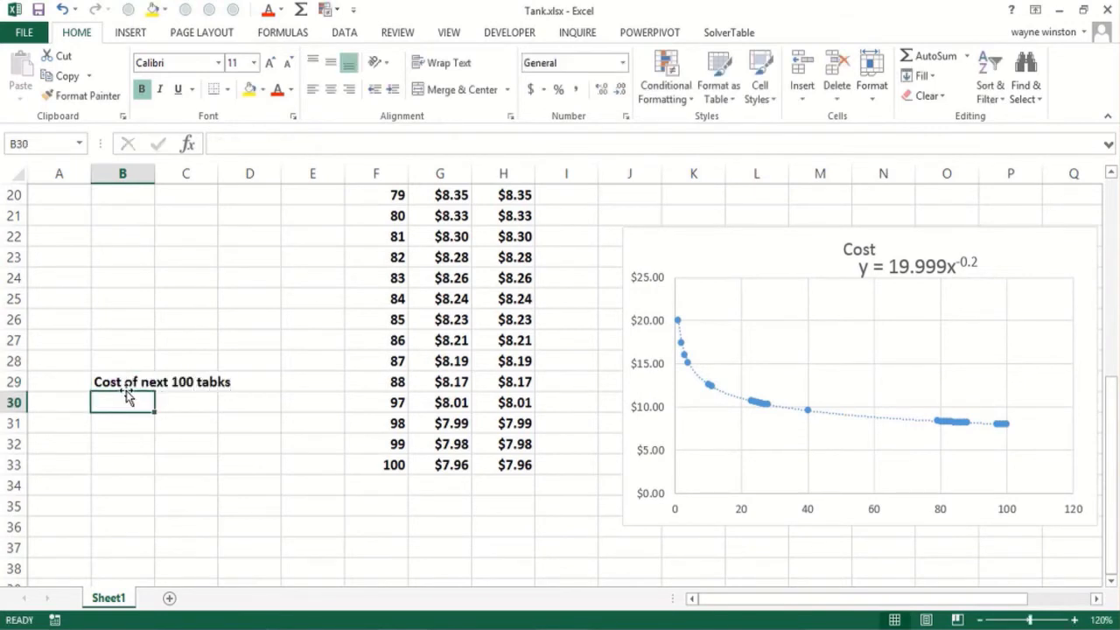
{"action": "left_click", "coordinate": [124, 390]}
{"action": "key", "text": "F2"}
{"action": "key", "text": "BackSpace"}
{"action": "key", "text": "BackSpace"}
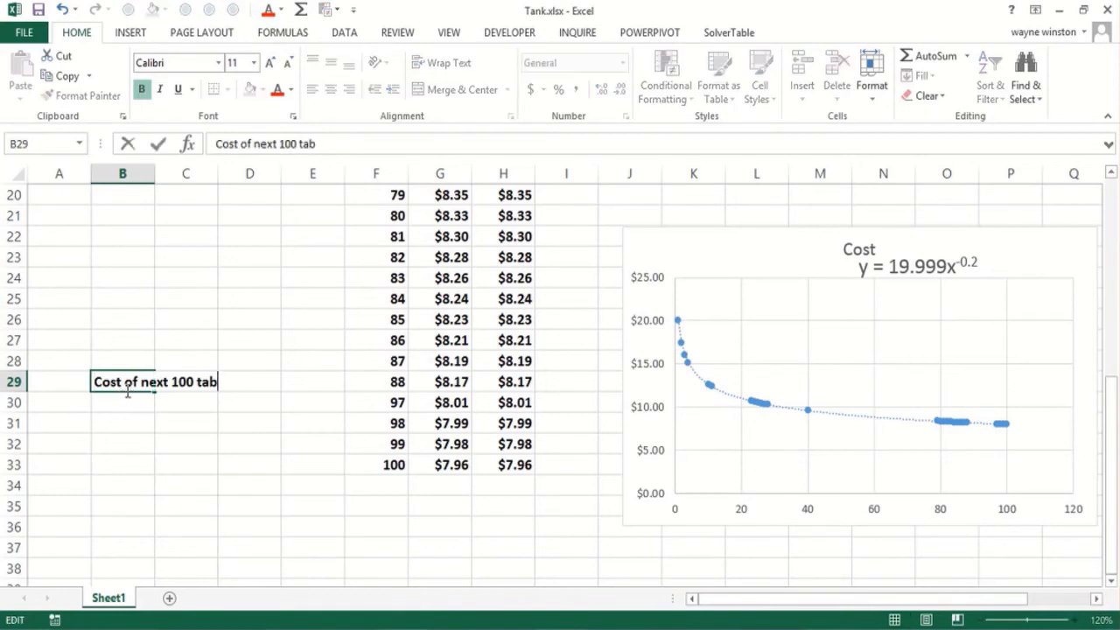
{"action": "type", "text": "nks"}
{"action": "key", "text": "Return"}
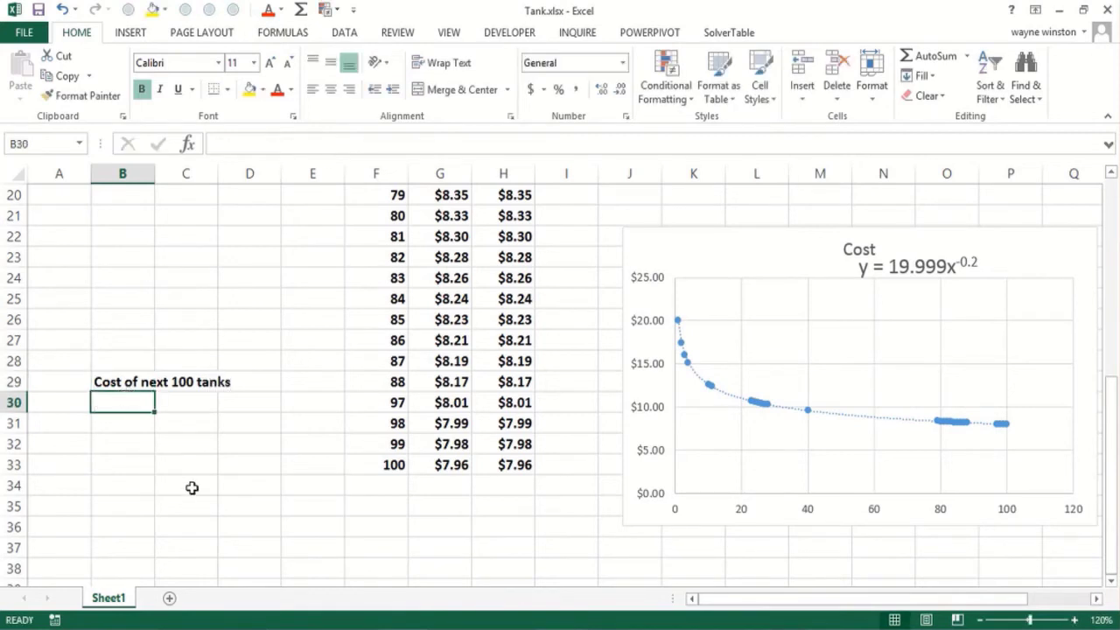
- Enter tank numbers 101 and 102 in F34 and F35 and extend the series down to F133
{"action": "left_click", "coordinate": [374, 483]}
{"action": "type", "text": "101"}
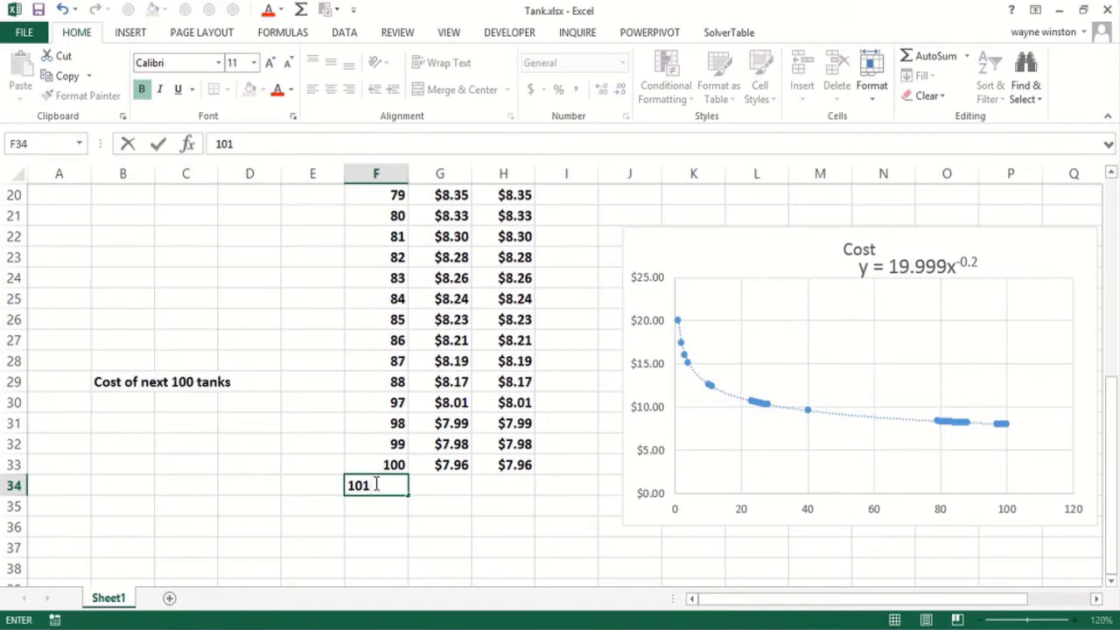
{"action": "key", "text": "Return"}
{"action": "type", "text": "102"}
{"action": "key", "text": "Return"}
{"action": "left_click_drag", "start_coordinate": [374, 484], "coordinate": [390, 434]}
{"action": "left_click", "coordinate": [381, 489]}
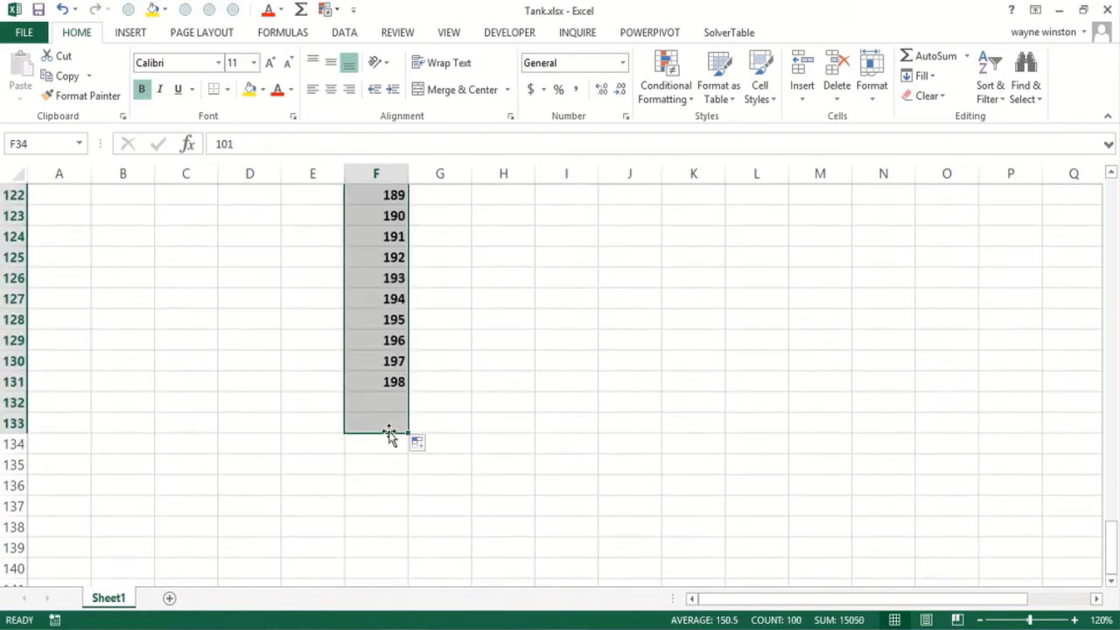
- Extend the predicted-cost formula, 20 times the tank number to the power -0.2, through H34:H133 for tanks 101 to 200
{"action": "scroll", "coordinate": [390, 438], "scroll_direction": "up", "scroll_amount": 6}
{"action": "key", "text": "Page_Up"}
{"action": "key", "text": "Page_Up"}
{"action": "key", "text": "Page_Up"}
{"action": "key", "text": "Page_Up"}
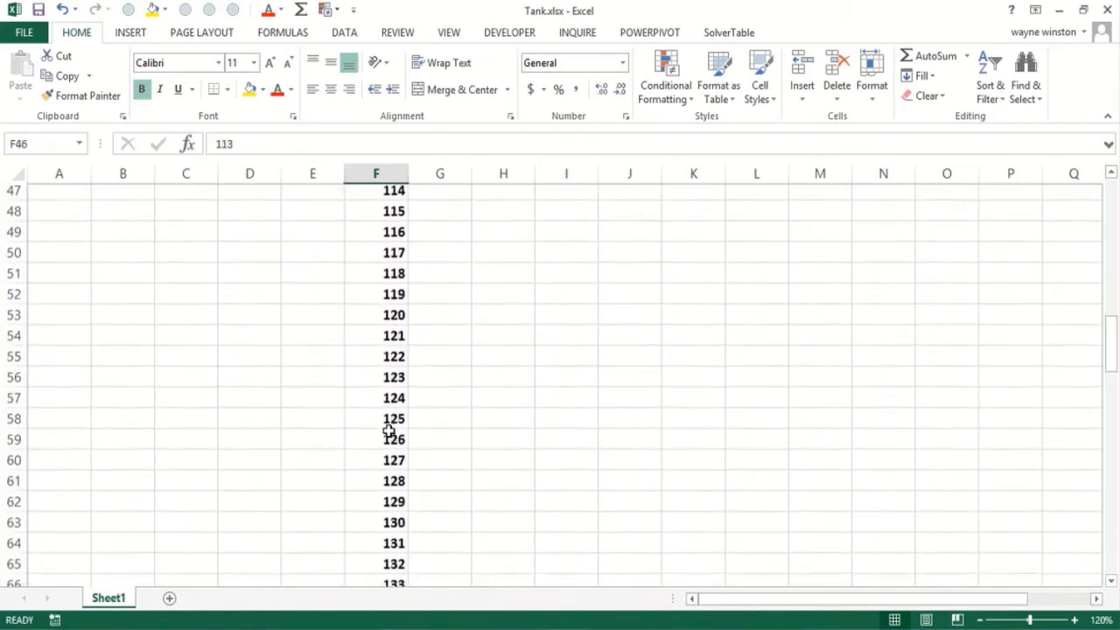
{"action": "left_click", "coordinate": [518, 362]}
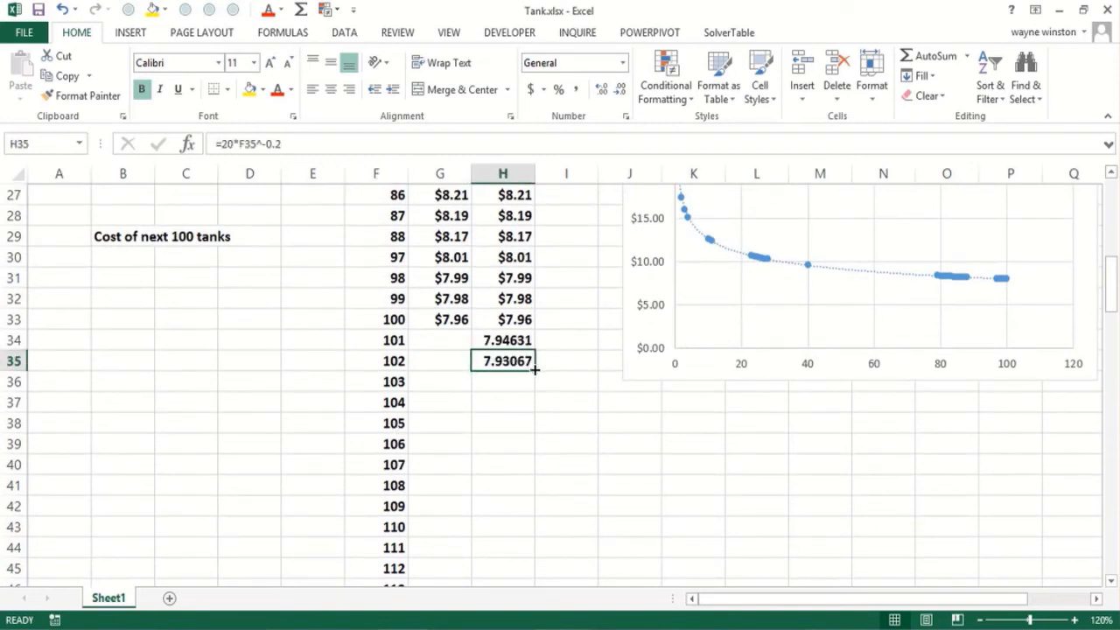
{"action": "left_click_drag", "start_coordinate": [533, 370], "coordinate": [504, 581]}
{"action": "scroll", "coordinate": [504, 581], "scroll_direction": "up", "scroll_amount": 20}
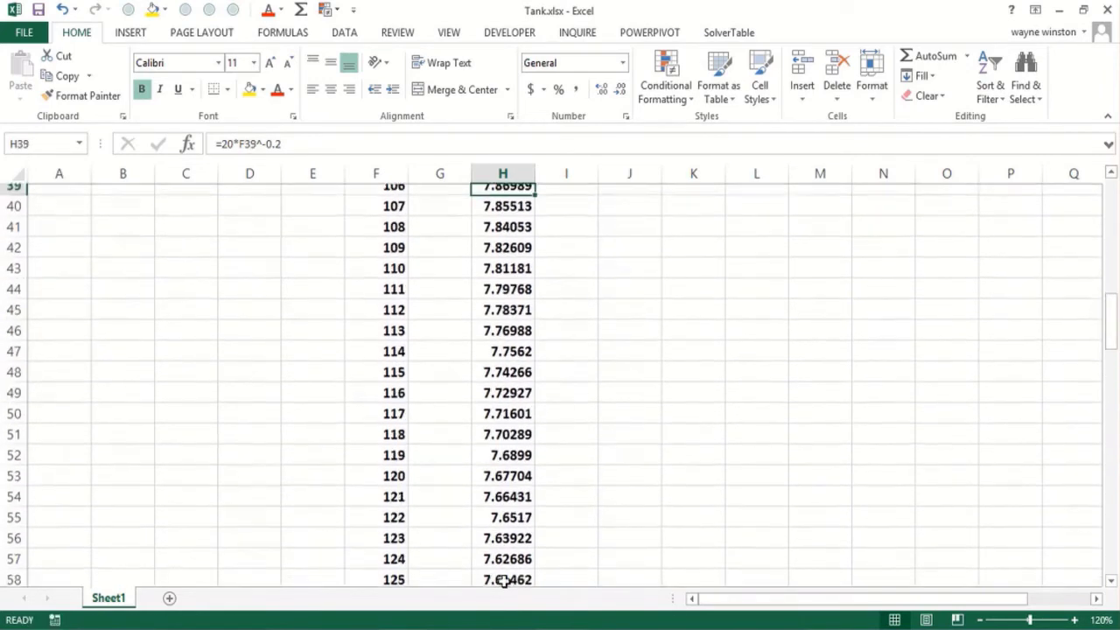
- Total the predicted costs of tanks 101 to 200 in cell C32 with =SUM(H34:H133)
{"action": "key", "text": "ctrl+Up"}
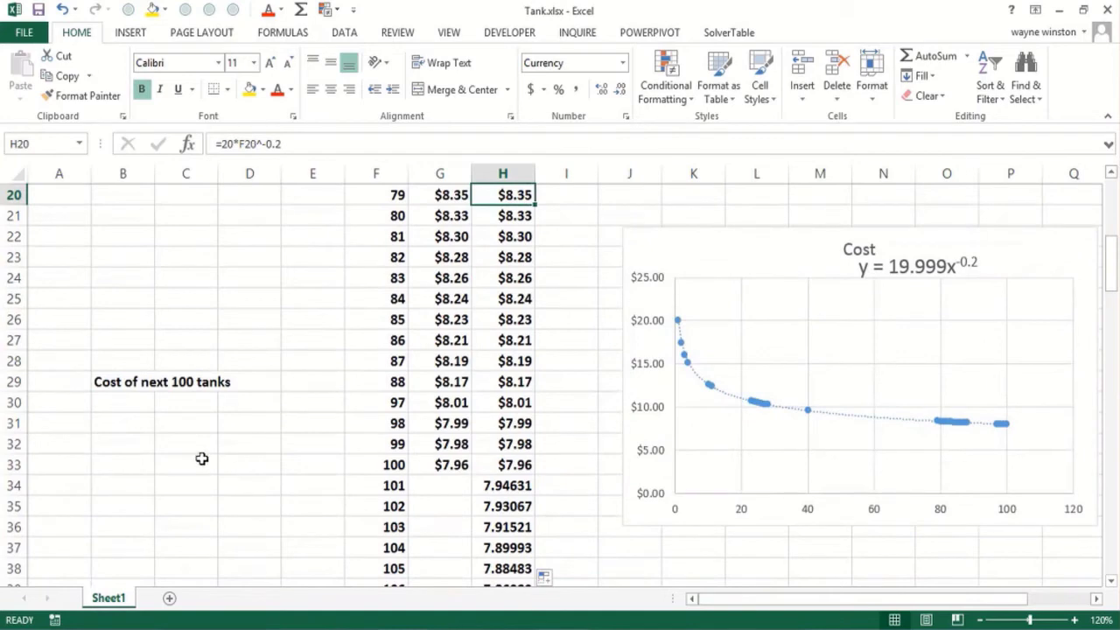
{"action": "left_click", "coordinate": [190, 444]}
{"action": "type", "text": "=sum"}
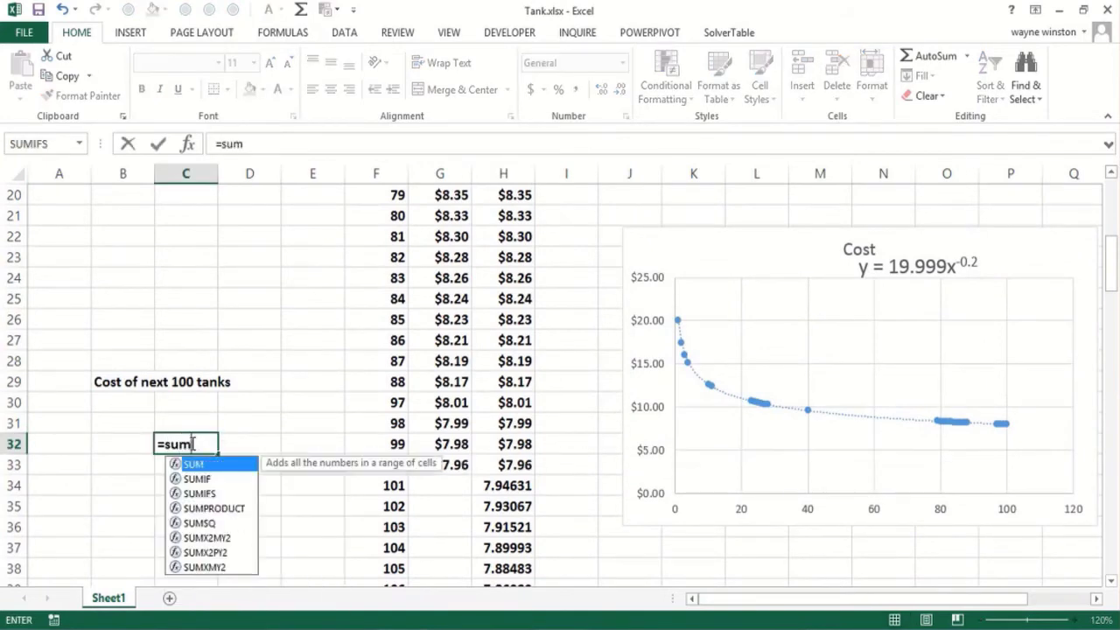
{"action": "type", "text": "("}
{"action": "left_click", "coordinate": [503, 479]}
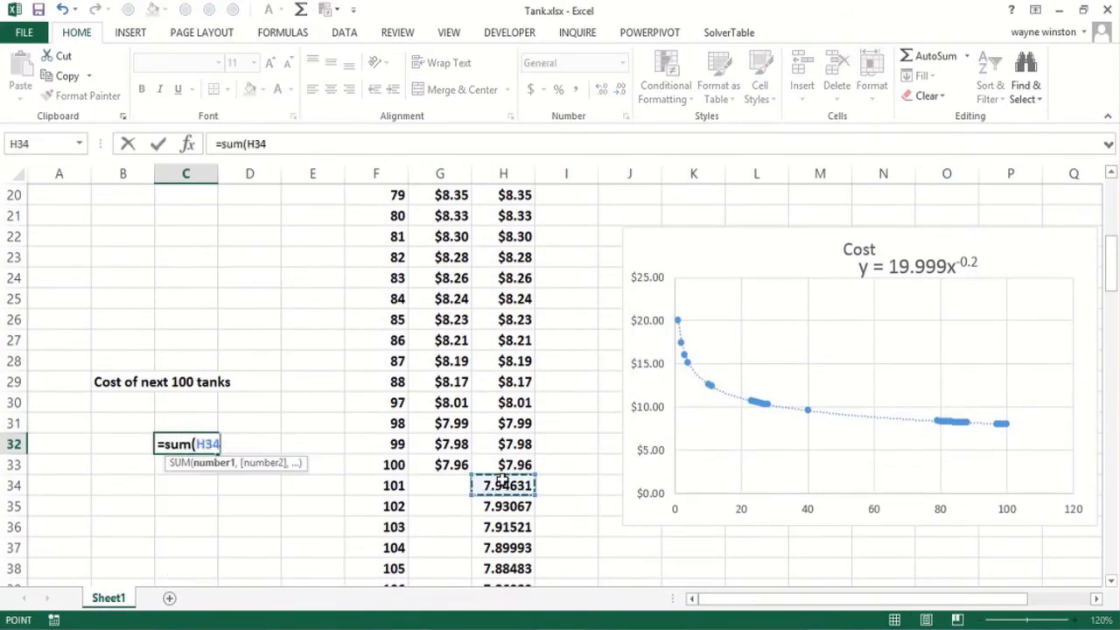
{"action": "key", "text": "ctrl+shift+Down"}
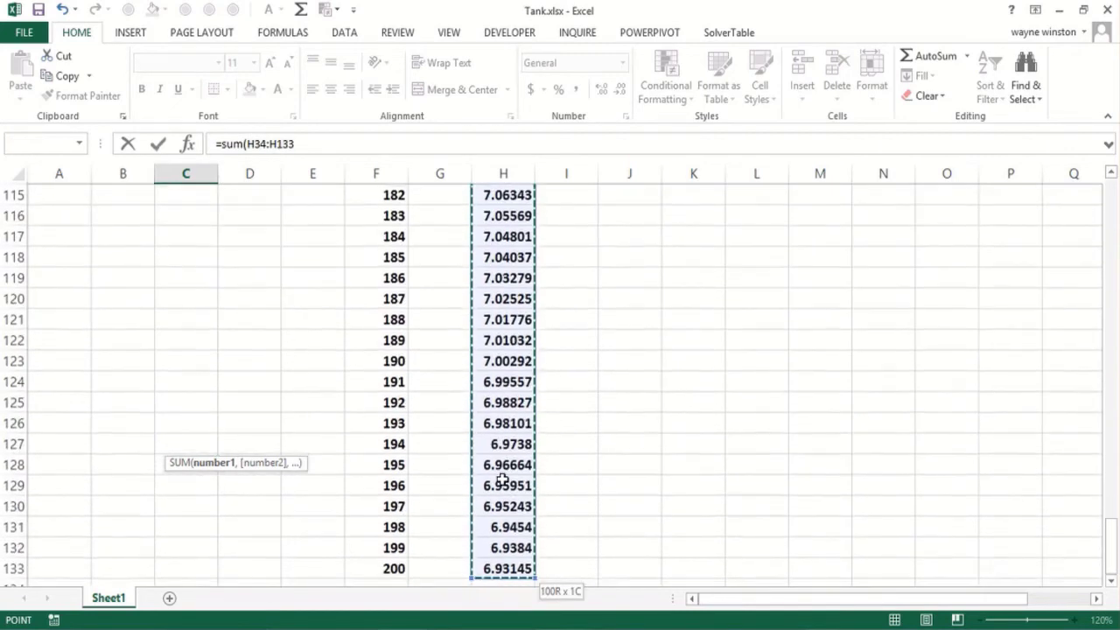
{"action": "key", "text": "Return"}
{"action": "key", "text": "Up"}
{"action": "key", "text": "Up"}
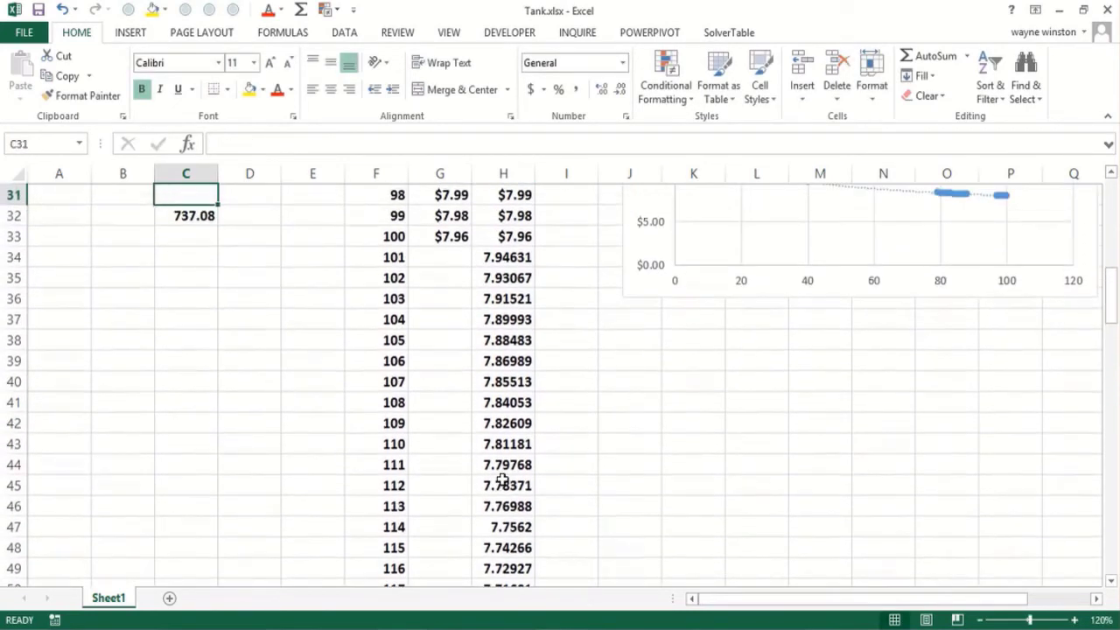
- Label the total "tanks 101-200" in cell B32 and widen column B to fit the text
{"action": "key", "text": "Down"}
{"action": "key", "text": "Up"}
{"action": "key", "text": "Down"}
{"action": "key", "text": "Left"}
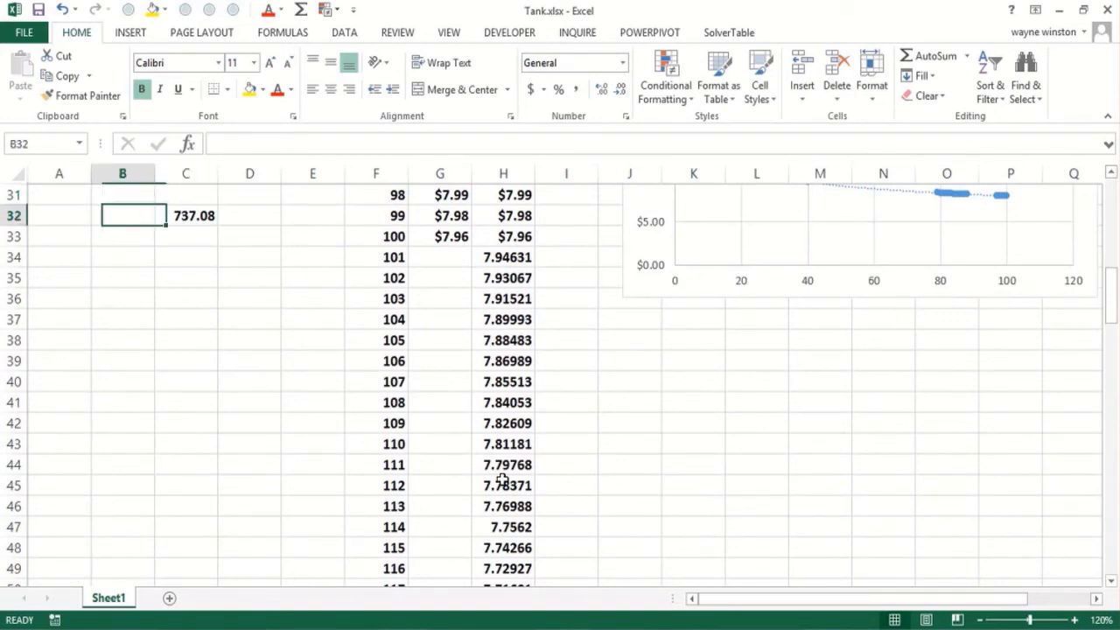
{"action": "type", "text": "tanks"}
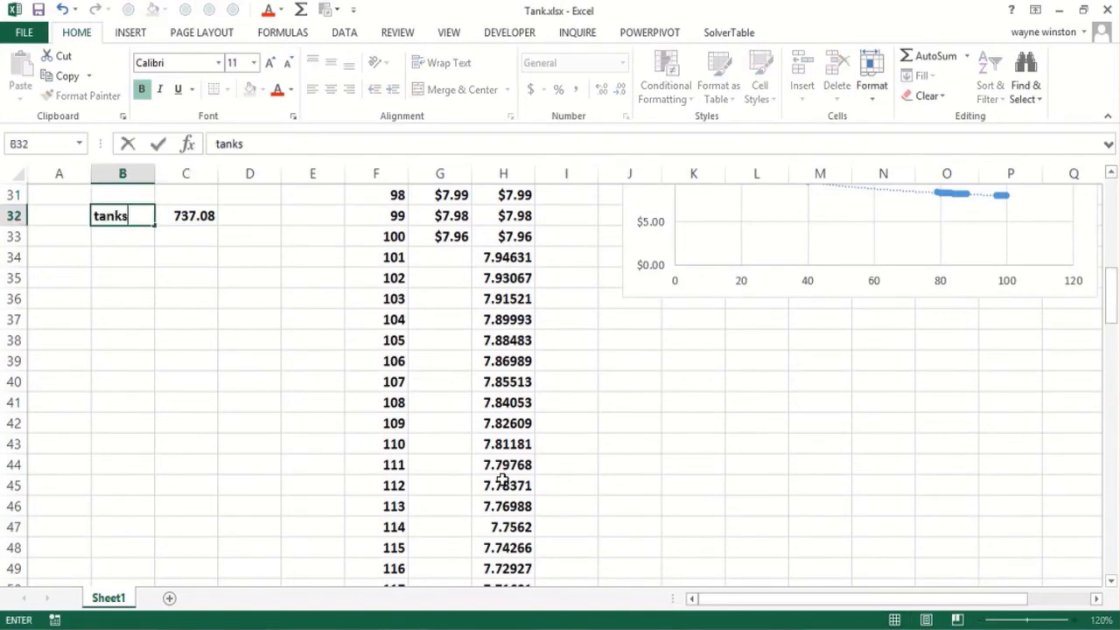
{"action": "type", "text": " 101-2"}
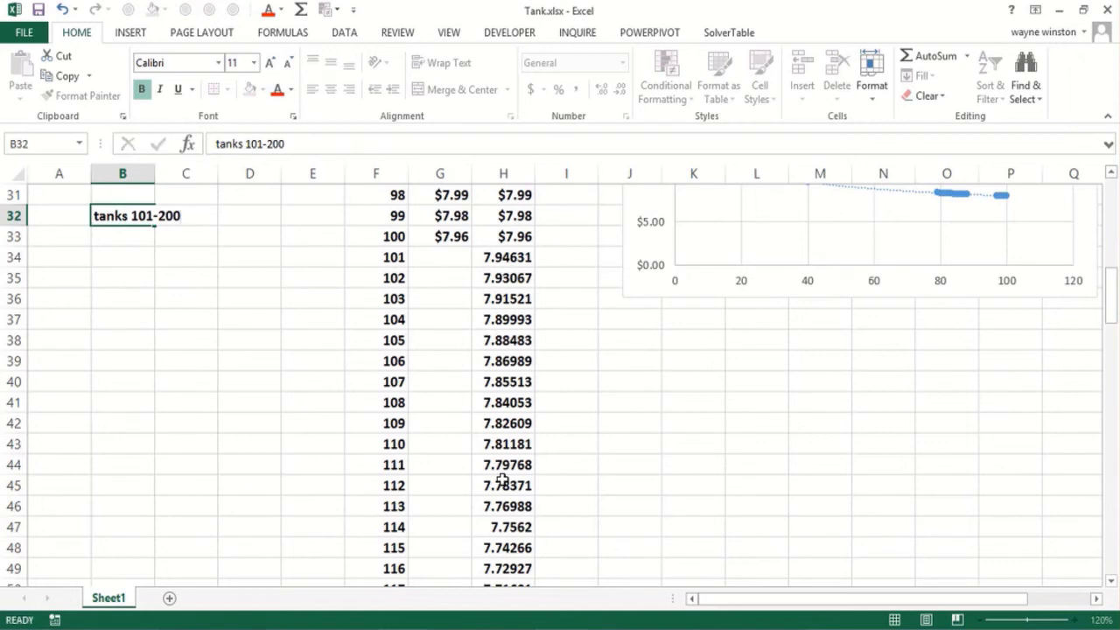
{"action": "type", "text": "00"}
{"action": "key", "text": "Return"}
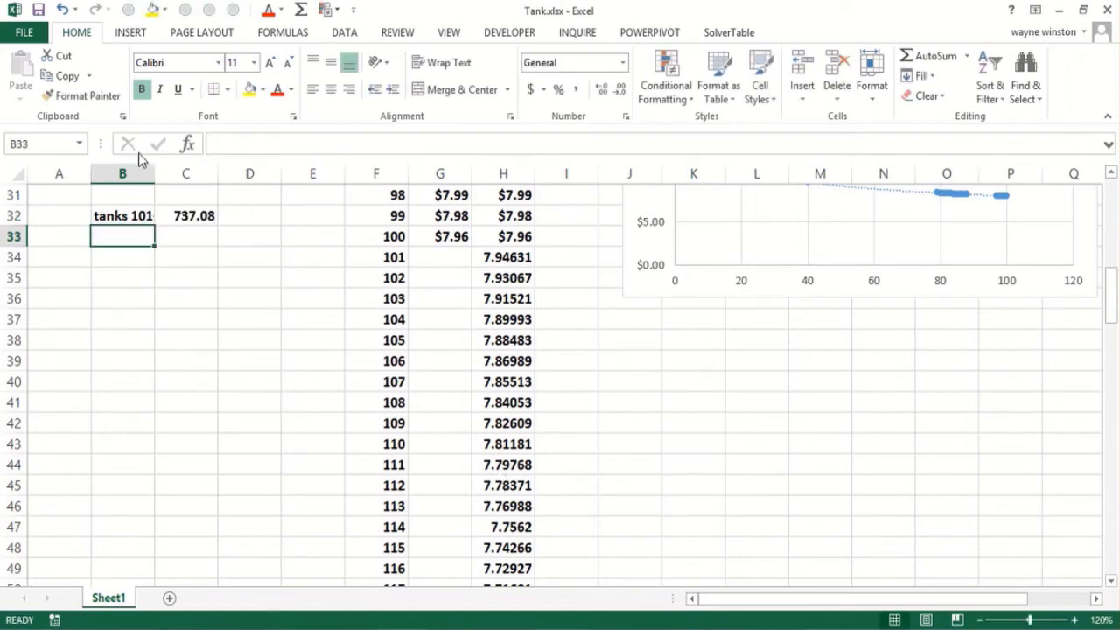
{"action": "left_click_drag", "start_coordinate": [154, 166], "coordinate": [214, 175]}
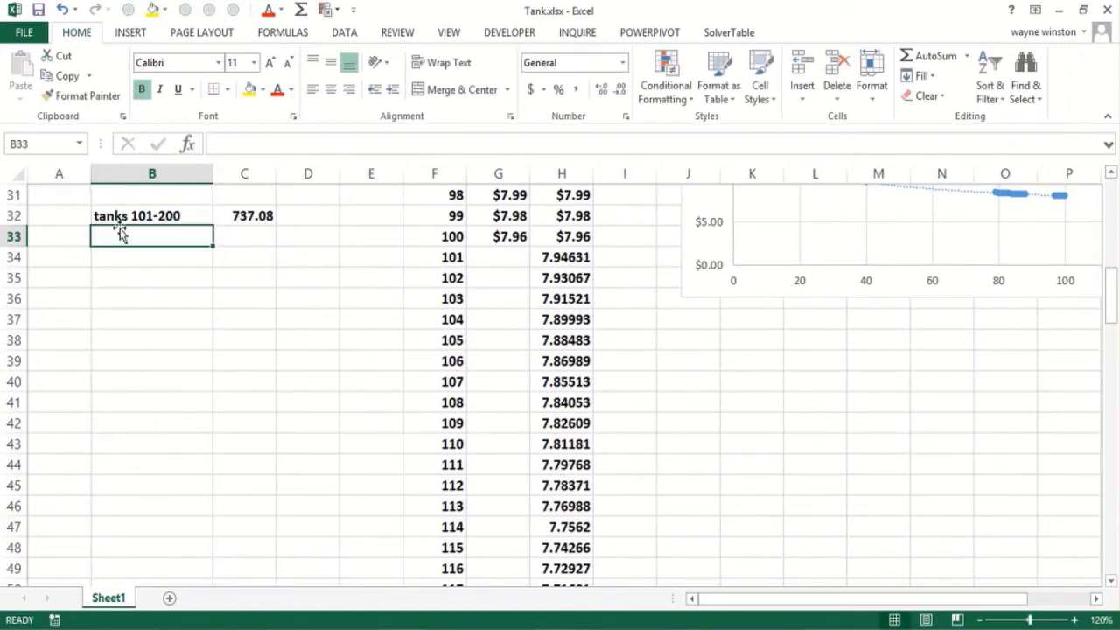
- Enter the label "tanks 1-100" in B33 and total the listed predicted costs in C33 with =SUM(H7:H33)
{"action": "type", "text": "tank"}
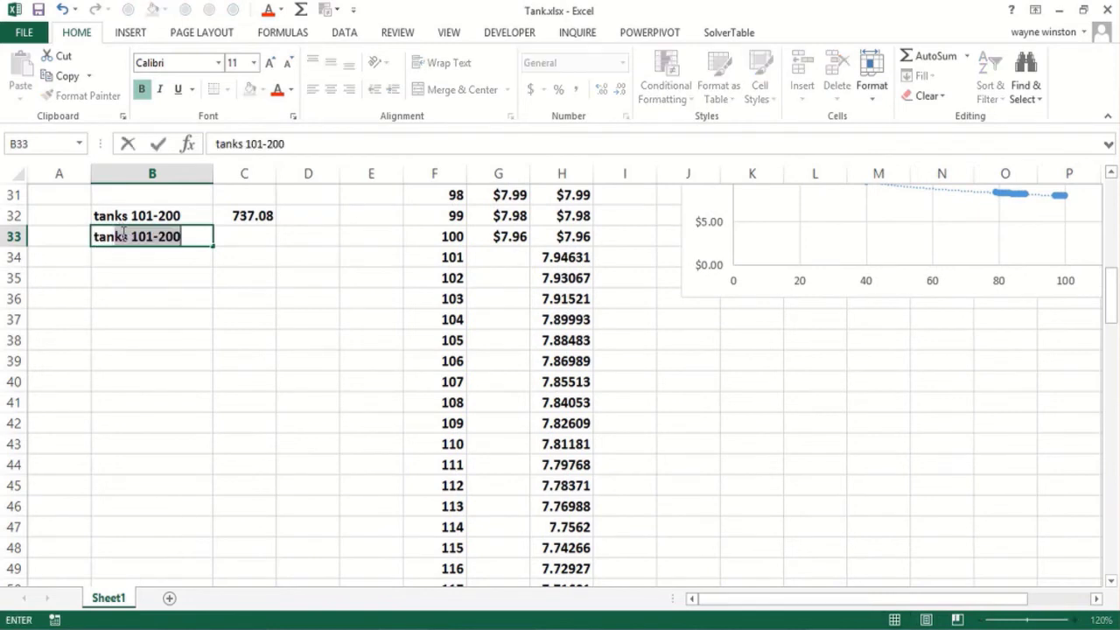
{"action": "type", "text": "s 1-"}
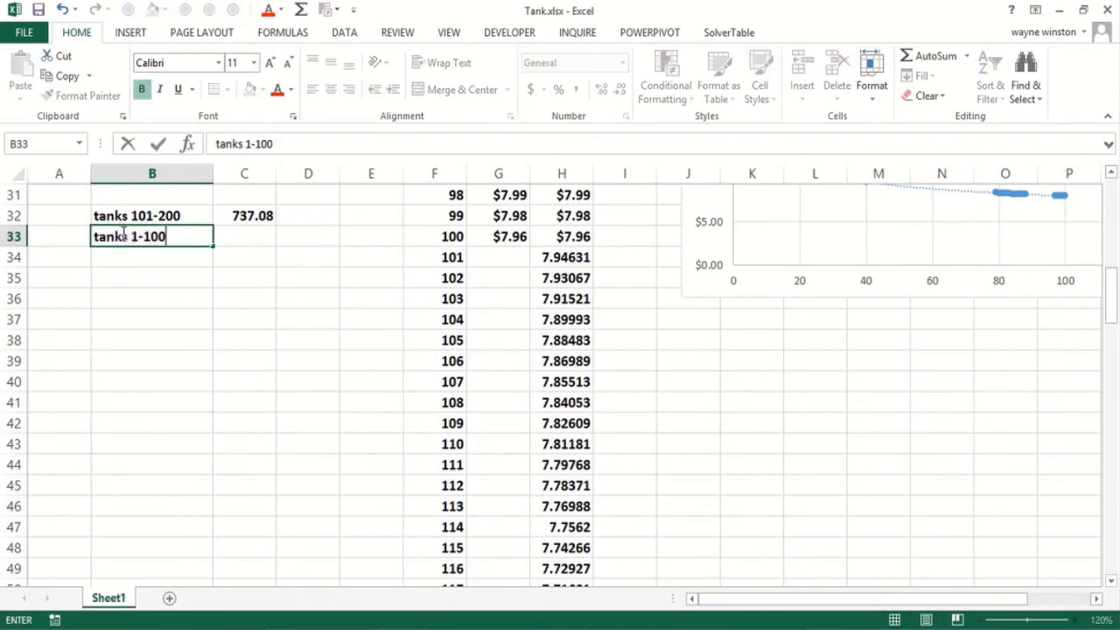
{"action": "type", "text": "100"}
{"action": "key", "text": "Tab"}
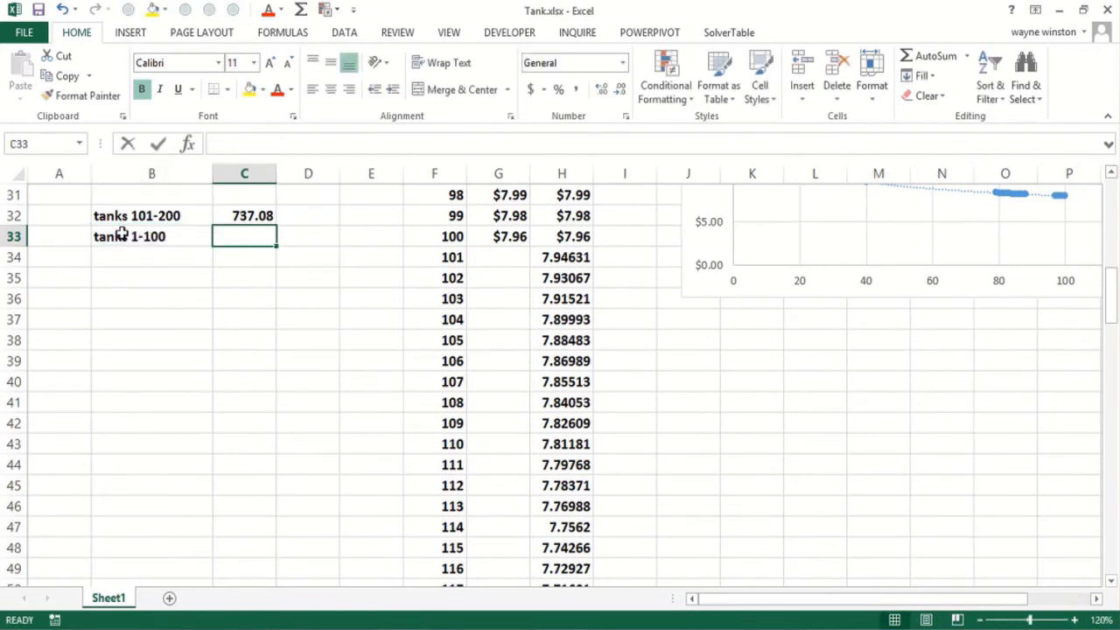
{"action": "type", "text": "=sum("}
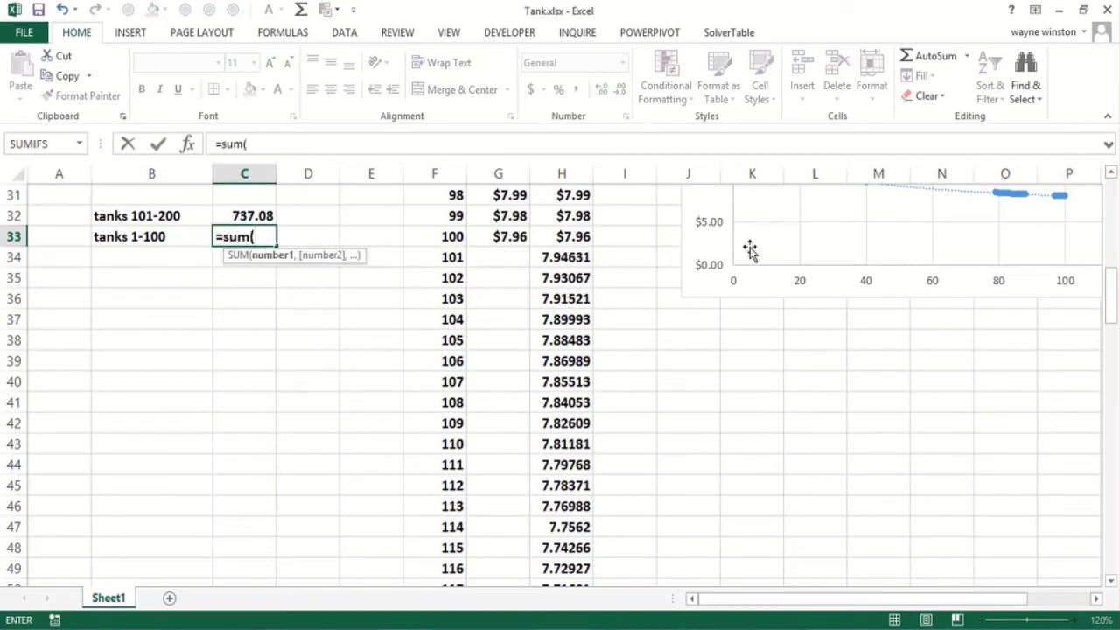
{"action": "left_click_drag", "start_coordinate": [1111, 292], "coordinate": [1111, 201]}
{"action": "left_click_drag", "start_coordinate": [562, 320], "coordinate": [562, 322]}
{"action": "key", "text": "Return"}
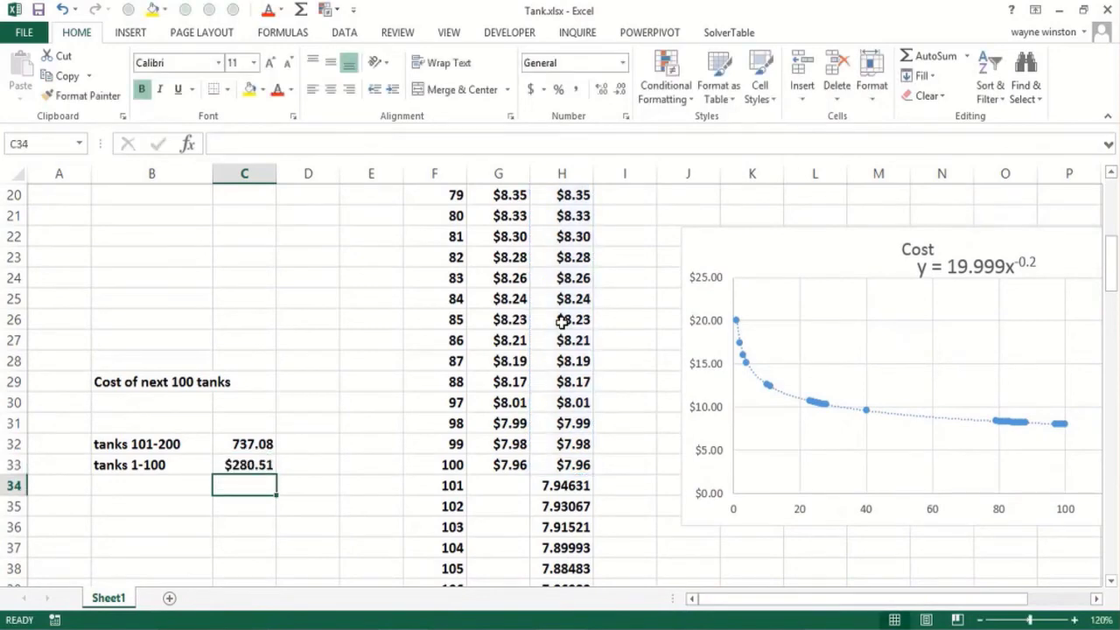
- Check the tanks 1-100 total against the listed tank rows and clear its label and formula from B33:C33
{"action": "left_click", "coordinate": [253, 464]}
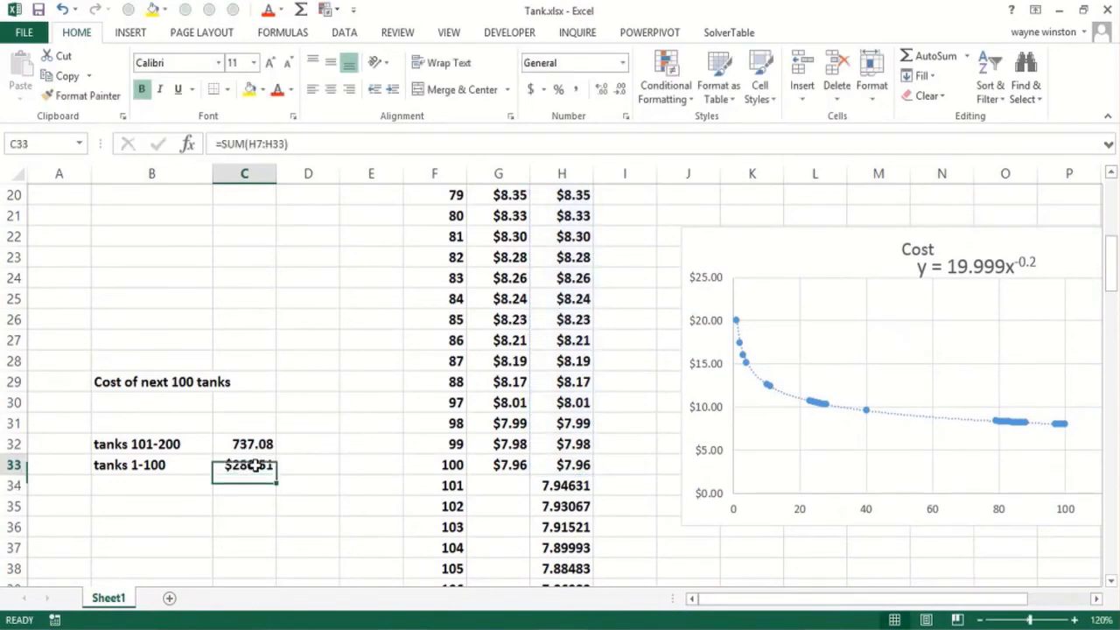
{"action": "left_click", "coordinate": [556, 465]}
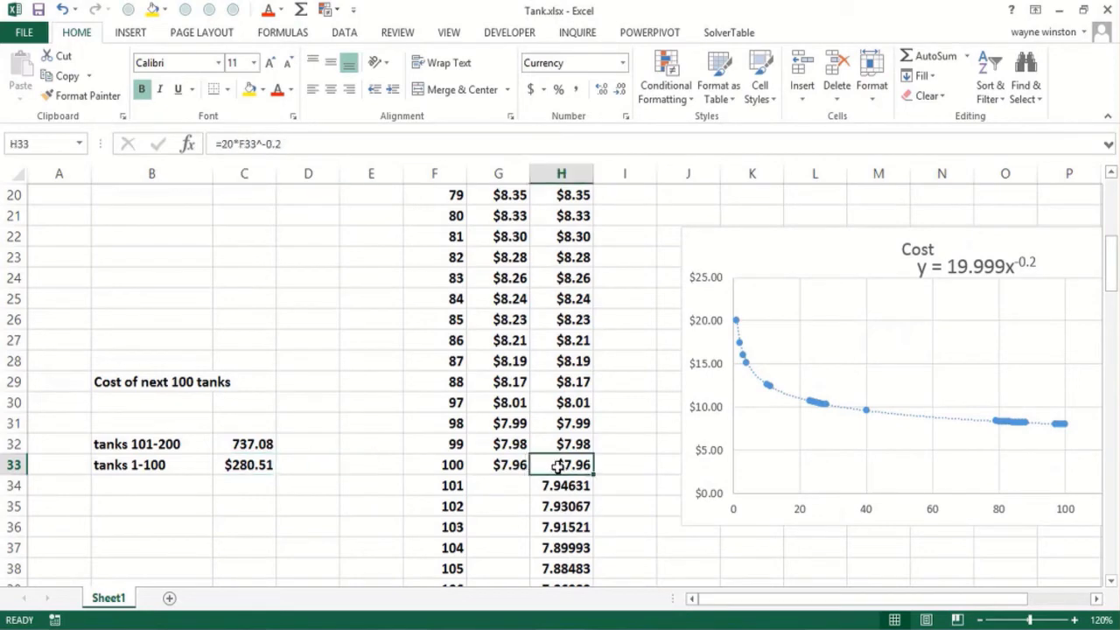
{"action": "key", "text": "Page_Up"}
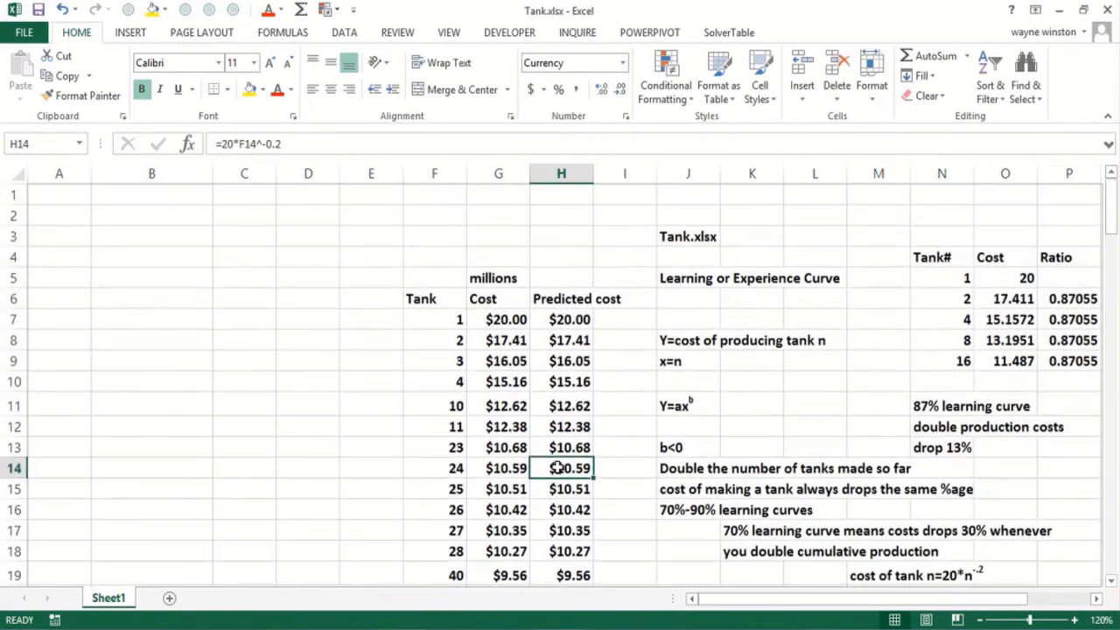
{"action": "key", "text": "Page_Down"}
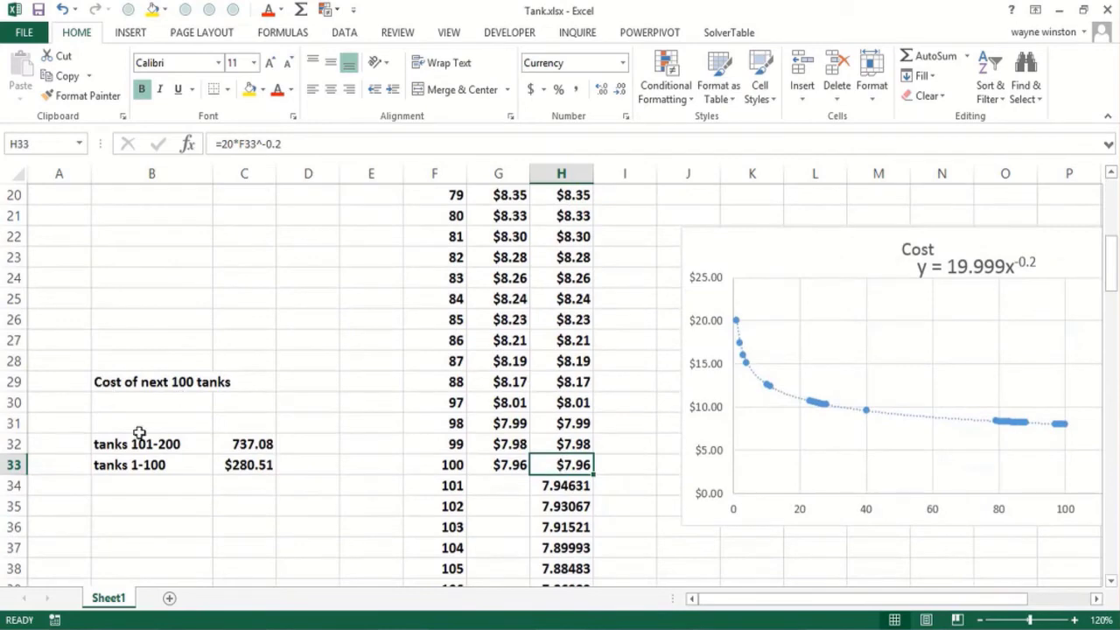
{"action": "key", "text": "Page_Up"}
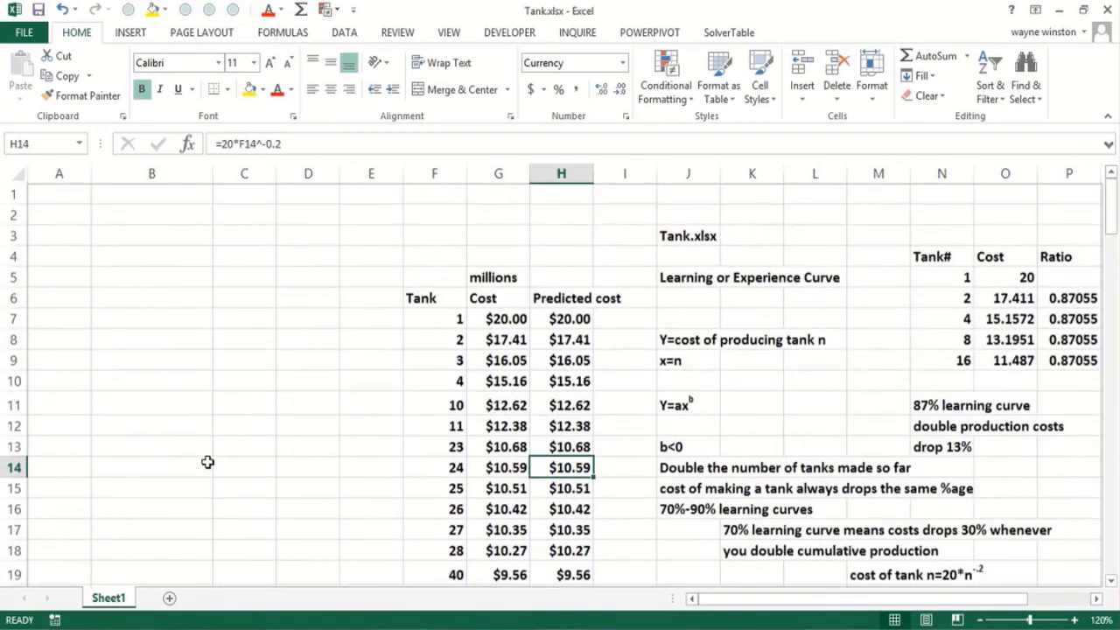
{"action": "left_click", "coordinate": [496, 322]}
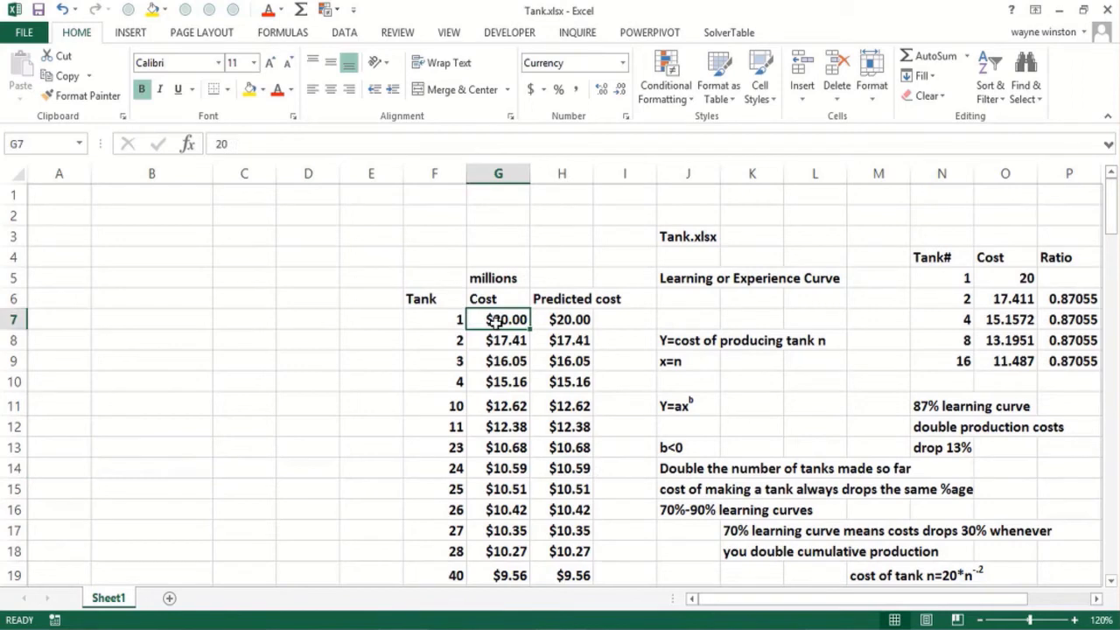
{"action": "key", "text": "Page_Down"}
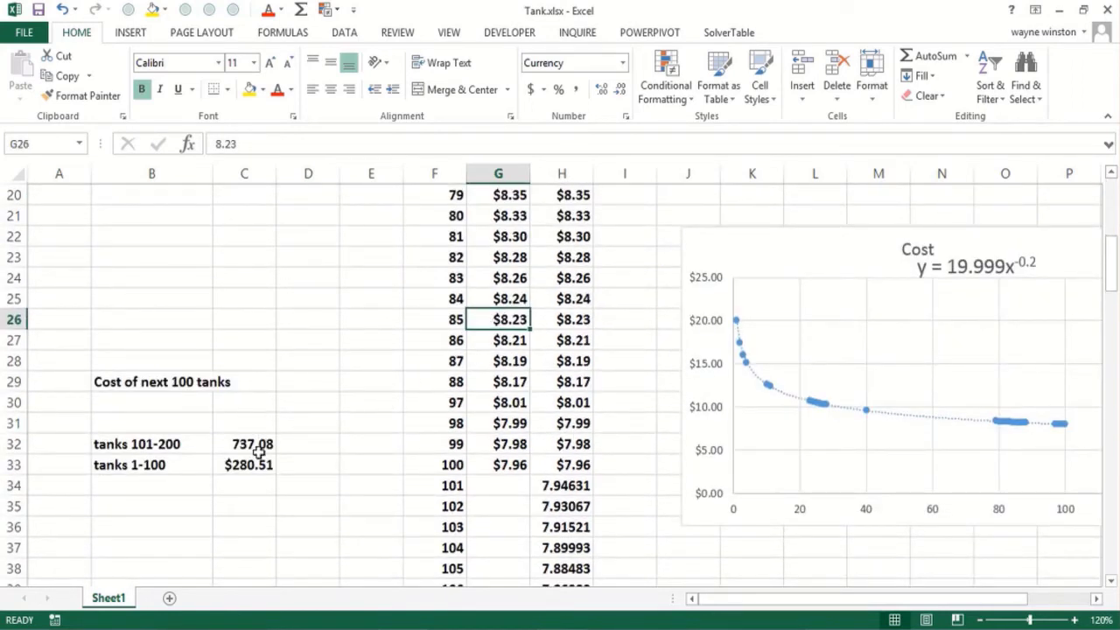
{"action": "left_click_drag", "start_coordinate": [136, 472], "coordinate": [269, 470]}
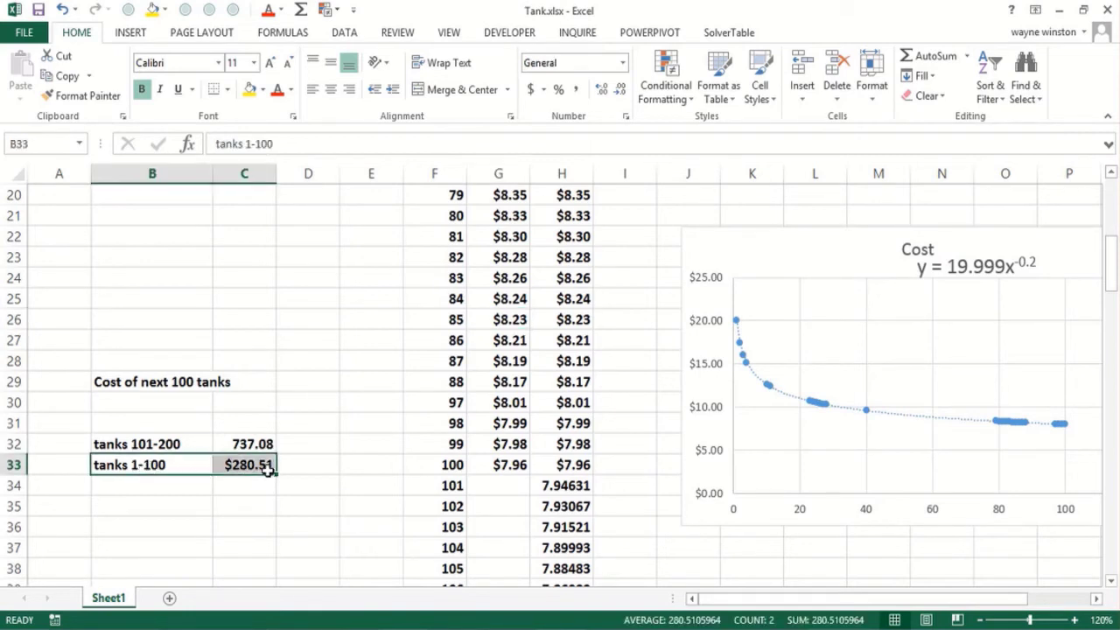
{"action": "key", "text": "Delete"}
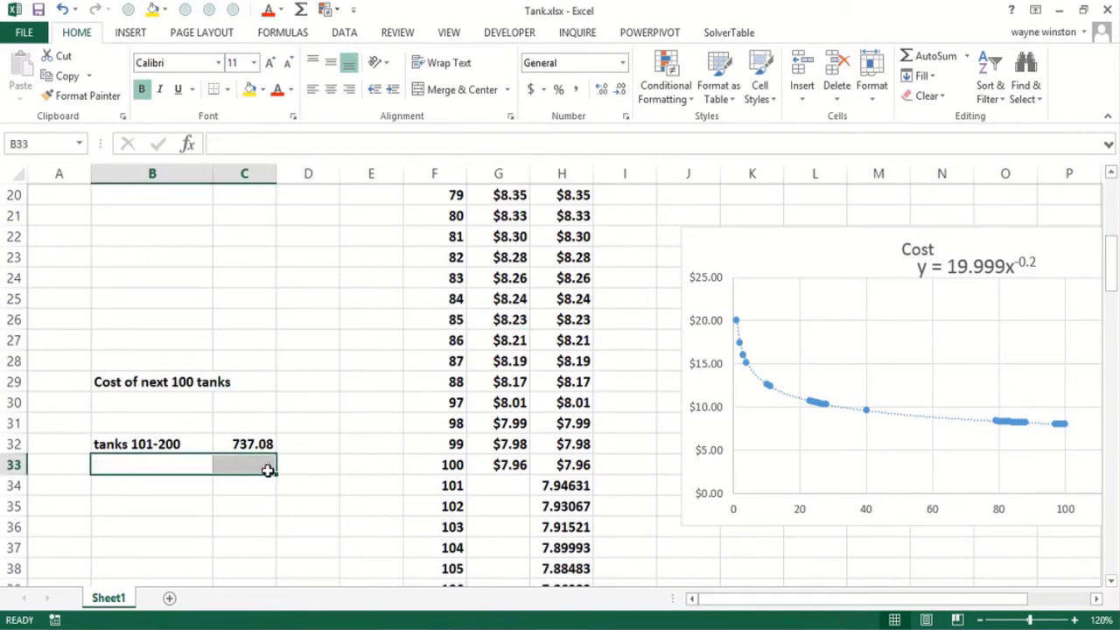
- Examine which tank numbers among the first 100 are listed in column F and where the added tanks begin
{"action": "scroll", "coordinate": [405, 330], "scroll_direction": "up", "scroll_amount": 6}
{"action": "left_click", "coordinate": [405, 333]}
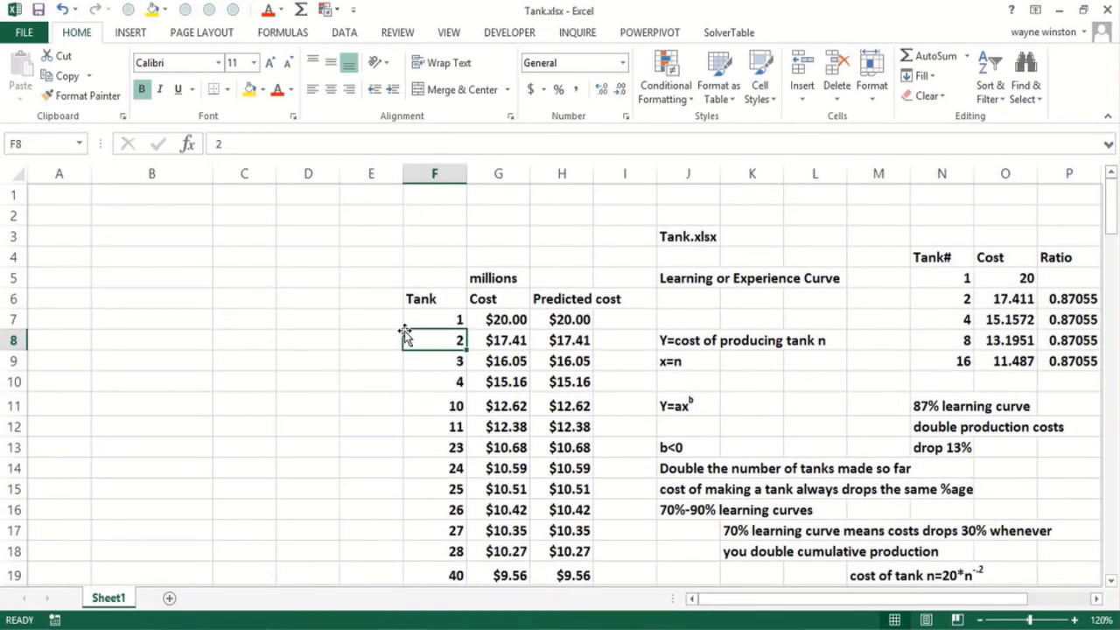
{"action": "key", "text": "Page_Down"}
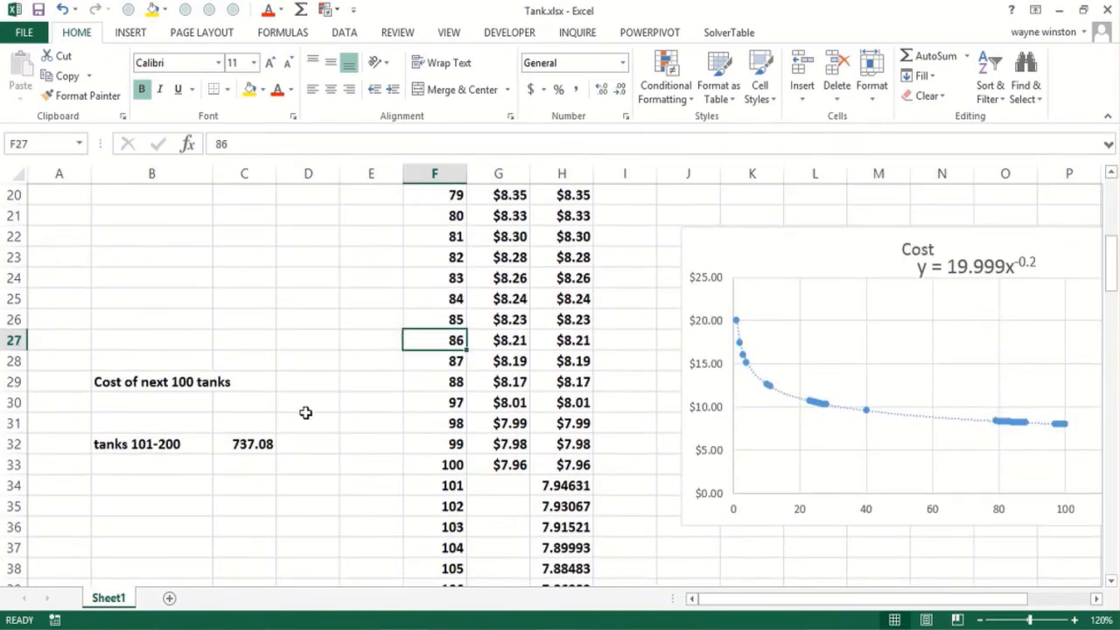
{"action": "left_click", "coordinate": [186, 463]}
{"action": "left_click", "coordinate": [255, 471]}
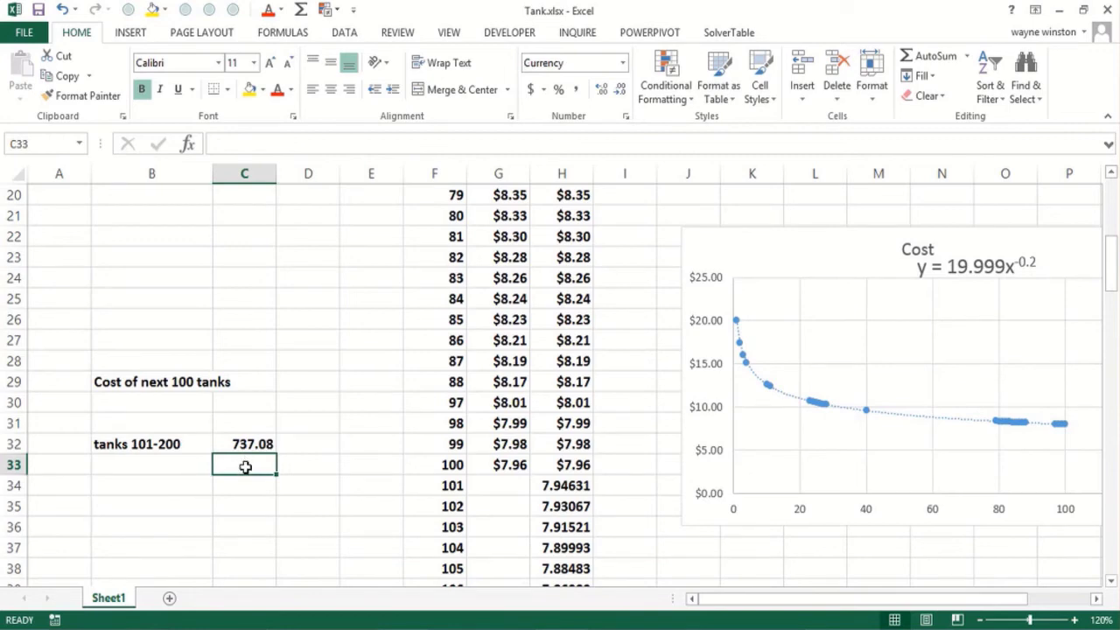
{"action": "key", "text": "Page_Down"}
{"action": "key", "text": "Page_Up"}
{"action": "key", "text": "Right"}
{"action": "key", "text": "Right"}
{"action": "key", "text": "Right"}
{"action": "key", "text": "Down"}
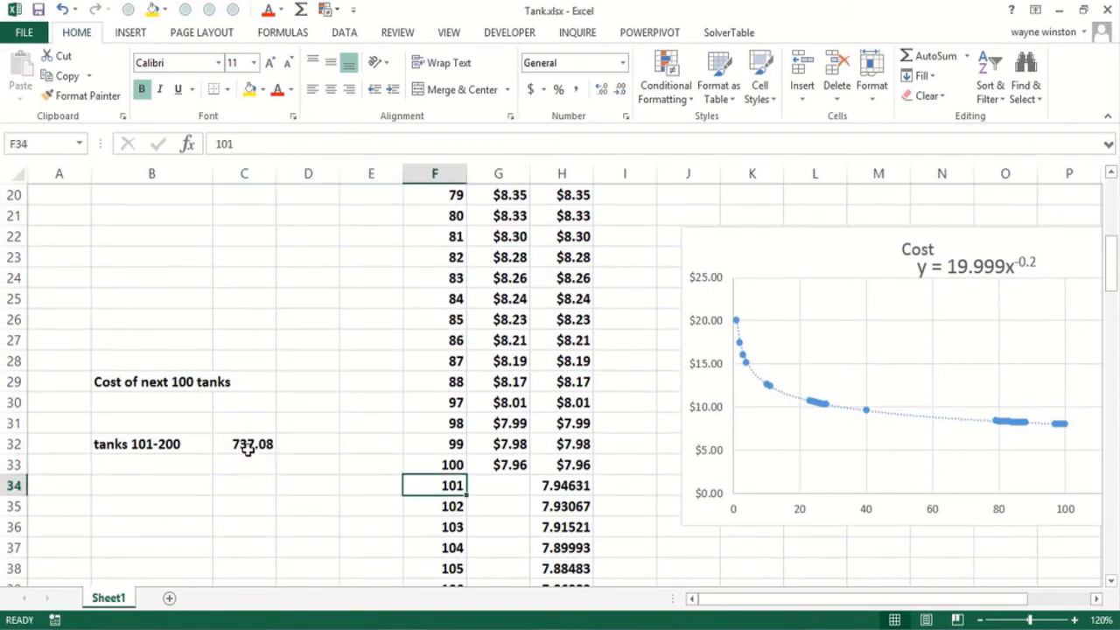
- Replace the formula in C32 with the fixed value 737.08 for tanks 101-200
{"action": "left_click", "coordinate": [250, 446]}
{"action": "type", "text": "73"}
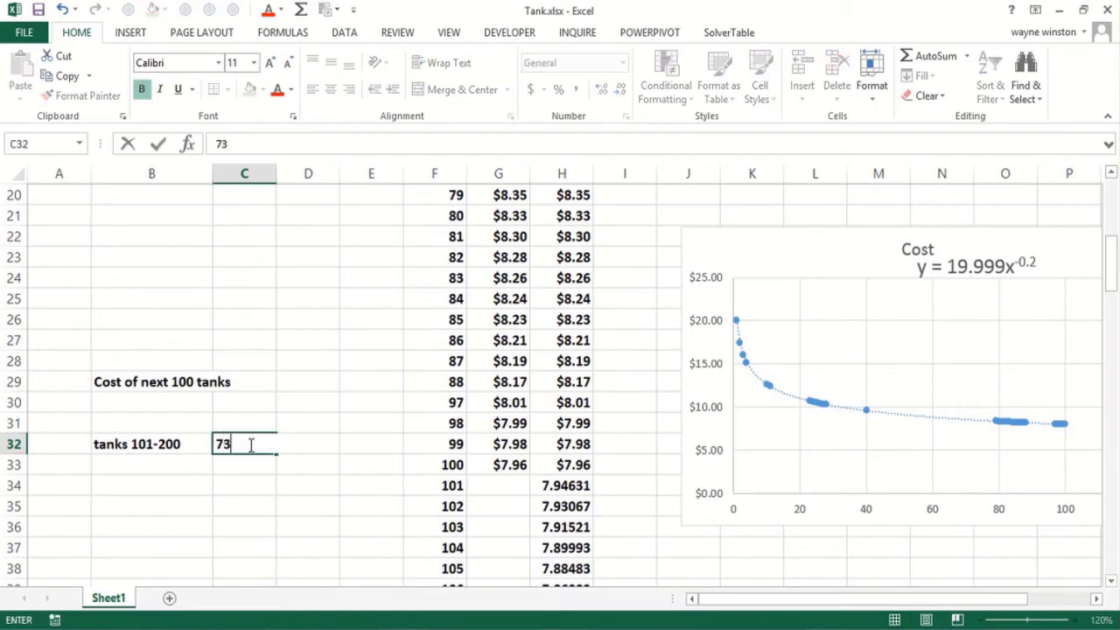
{"action": "type", "text": "7.08"}
{"action": "key", "text": "Return"}
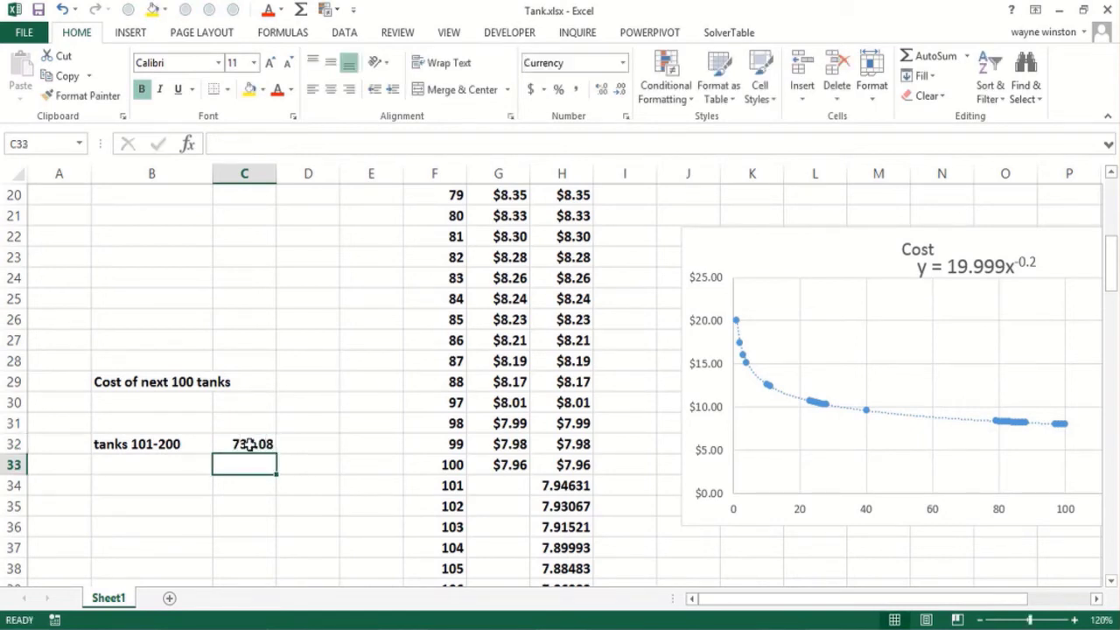
- Renumber the added tank rows in column F from F34 down as 1, 2 and fill the series through 100
{"action": "key", "text": "Down"}
{"action": "key", "text": "Right"}
{"action": "key", "text": "Right"}
{"action": "key", "text": "Right"}
{"action": "key", "text": "Right"}
{"action": "key", "text": "Left"}
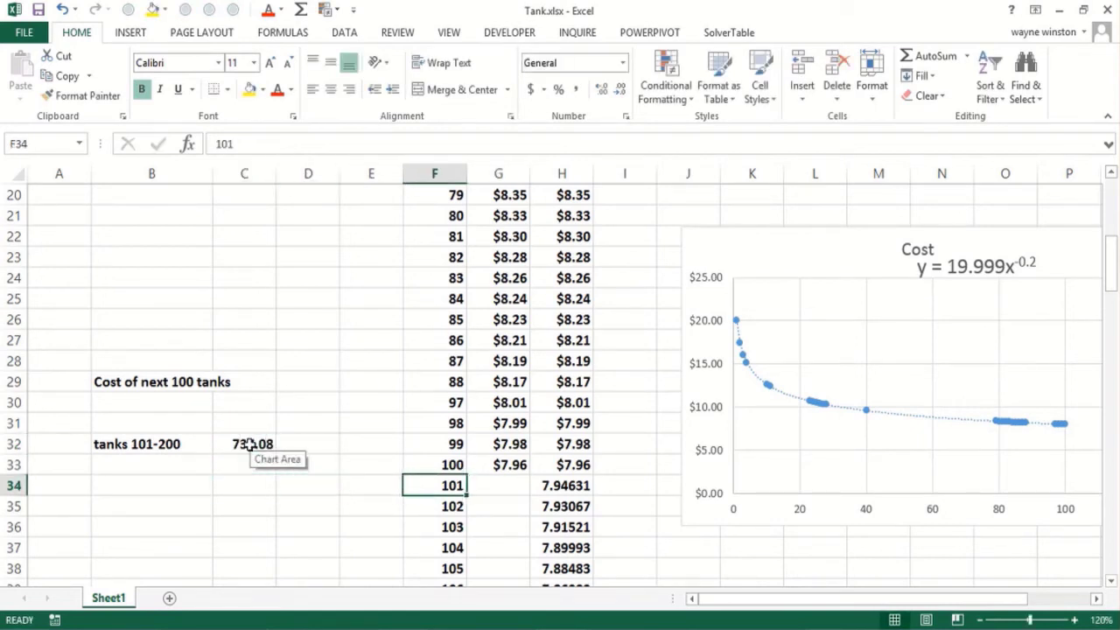
{"action": "type", "text": "1"}
{"action": "key", "text": "Return"}
{"action": "type", "text": "2"}
{"action": "key", "text": "Return"}
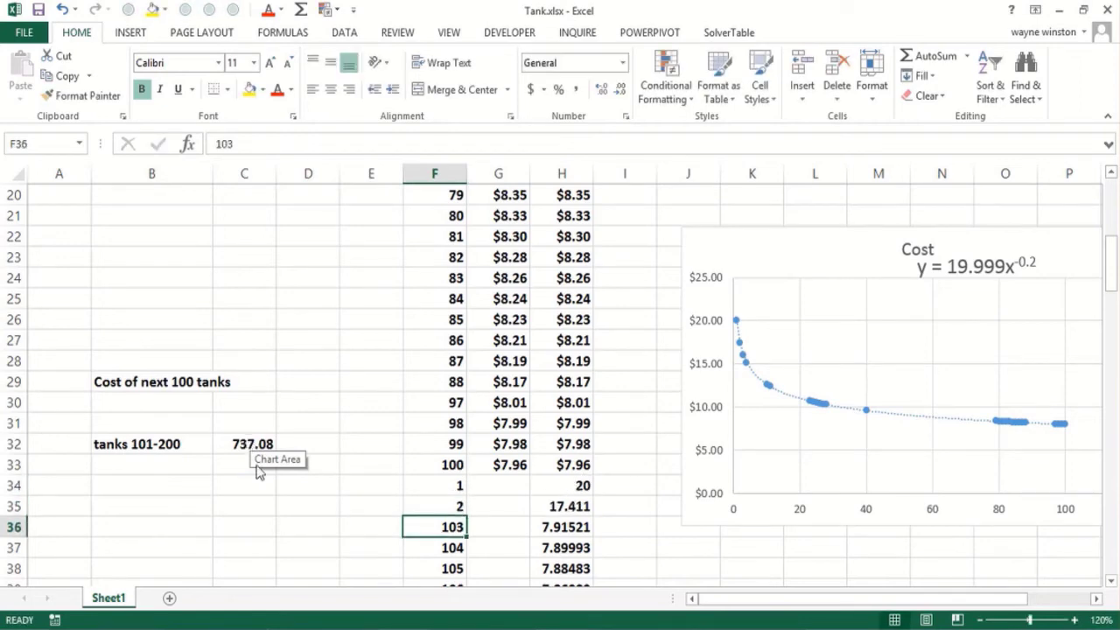
{"action": "left_click", "coordinate": [440, 493]}
{"action": "left_click_drag", "start_coordinate": [440, 492], "coordinate": [440, 548]}
{"action": "left_click", "coordinate": [440, 547]}
- Enter the label "tanks 1-100" in B33, below the tanks 101-200 label
{"action": "key", "text": "Up"}
{"action": "key", "text": "Up"}
{"action": "key", "text": "Up"}
{"action": "key", "text": "Up"}
{"action": "key", "text": "Up"}
{"action": "key", "text": "Up"}
{"action": "key", "text": "Up"}
{"action": "key", "text": "Up"}
{"action": "key", "text": "Up"}
{"action": "key", "text": "Up"}
{"action": "key", "text": "Up"}
{"action": "key", "text": "Up"}
{"action": "key", "text": "Up"}
{"action": "key", "text": "Up"}
{"action": "key", "text": "Up"}
{"action": "key", "text": "Up"}
{"action": "key", "text": "Up"}
{"action": "key", "text": "Up"}
{"action": "key", "text": "Up"}
{"action": "key", "text": "Up"}
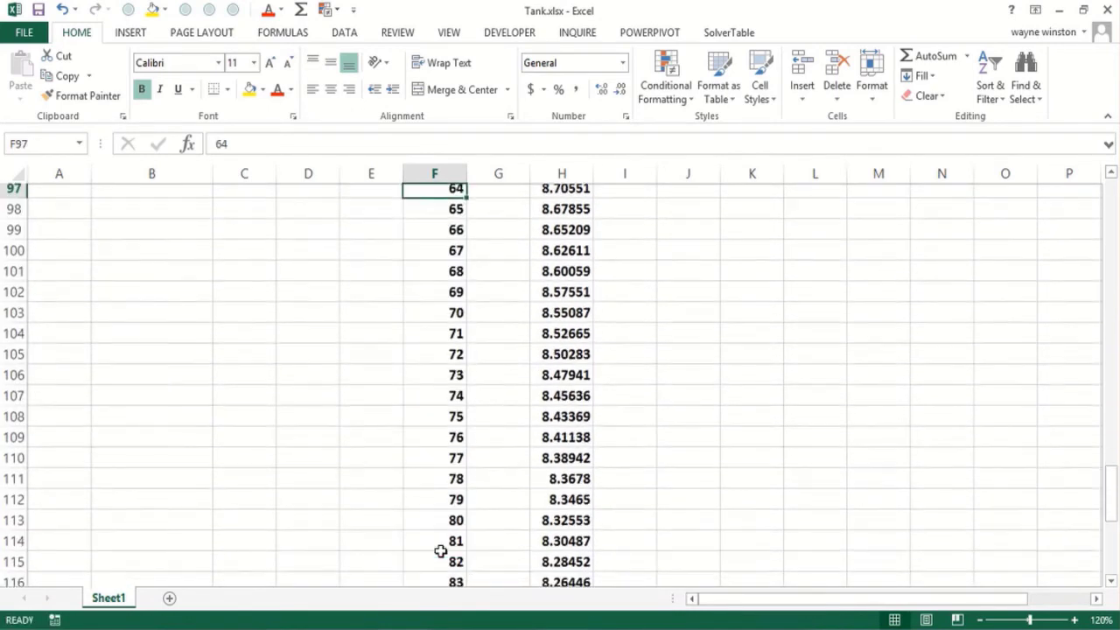
{"action": "key", "text": "Up"}
{"action": "key", "text": "Up"}
{"action": "key", "text": "Up"}
{"action": "key", "text": "Up"}
{"action": "key", "text": "Up"}
{"action": "key", "text": "Up"}
{"action": "key", "text": "Up"}
{"action": "key", "text": "Up"}
{"action": "key", "text": "Up"}
{"action": "key", "text": "Up"}
{"action": "key", "text": "Up"}
{"action": "key", "text": "Up"}
{"action": "key", "text": "Up"}
{"action": "key", "text": "Up"}
{"action": "key", "text": "Up"}
{"action": "key", "text": "Up"}
{"action": "key", "text": "Up"}
{"action": "key", "text": "Up"}
{"action": "key", "text": "Up"}
{"action": "key", "text": "Up"}
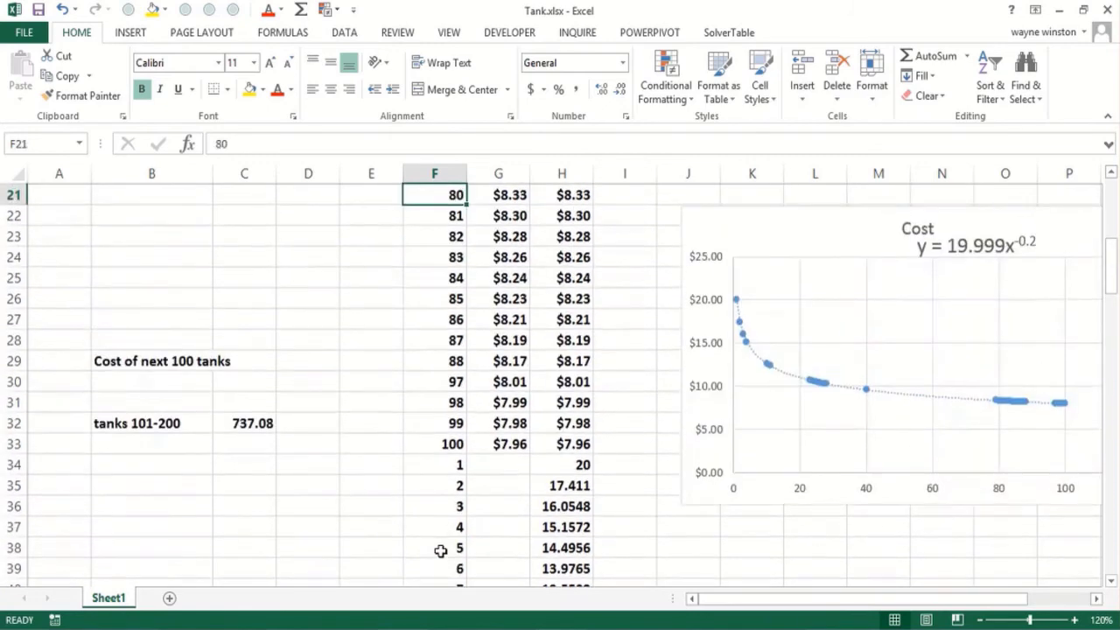
{"action": "left_click", "coordinate": [137, 442]}
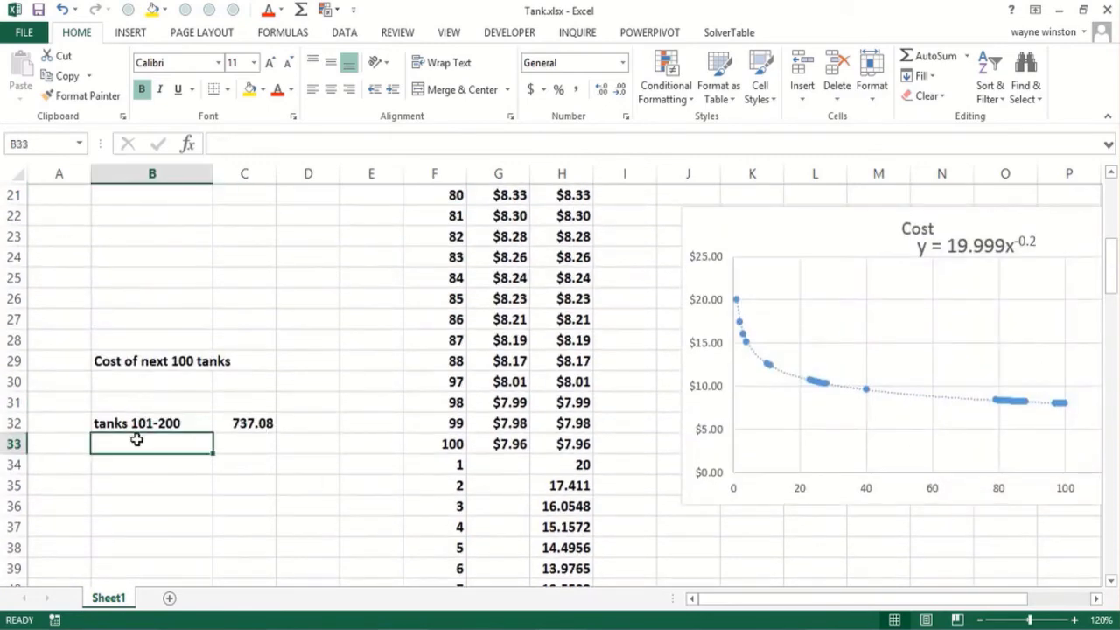
{"action": "type", "text": "tanks 1-10"}
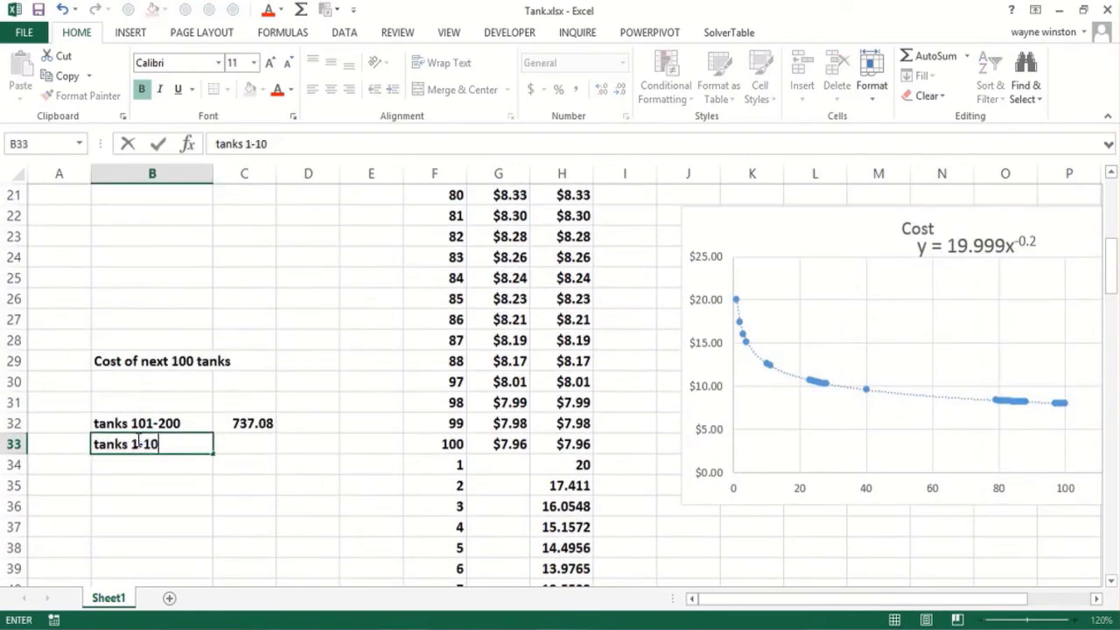
{"action": "type", "text": "0"}
{"action": "key", "text": "Return"}
- Total the predicted costs of tanks 1-100 in C33 with =SUM(H34:H133)
{"action": "key", "text": "Up"}
{"action": "key", "text": "Right"}
{"action": "type", "text": "="}
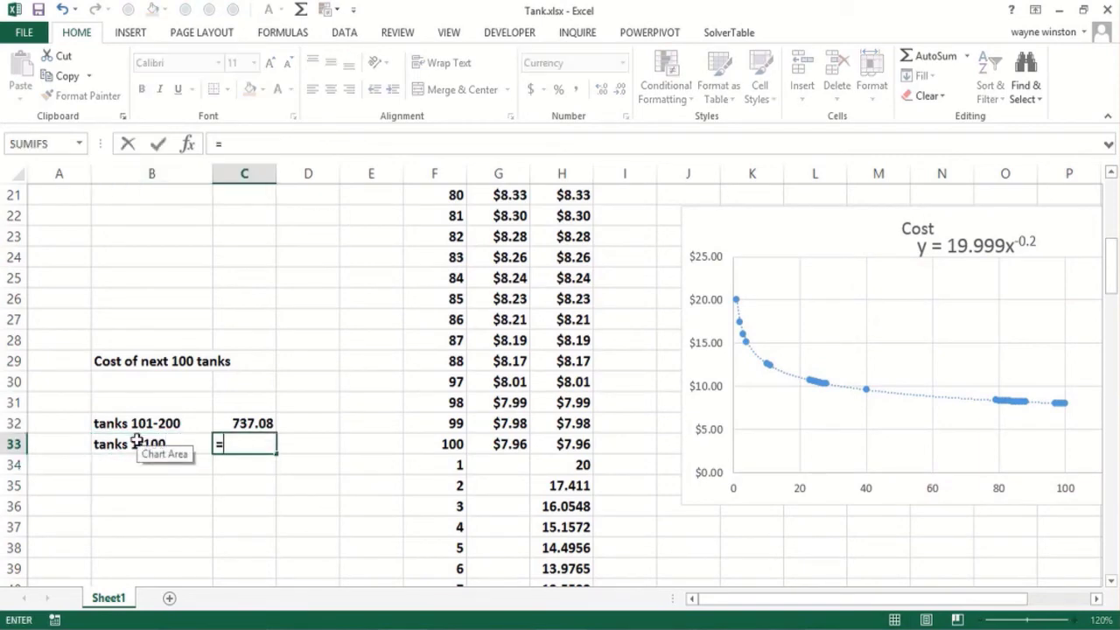
{"action": "type", "text": "sum("}
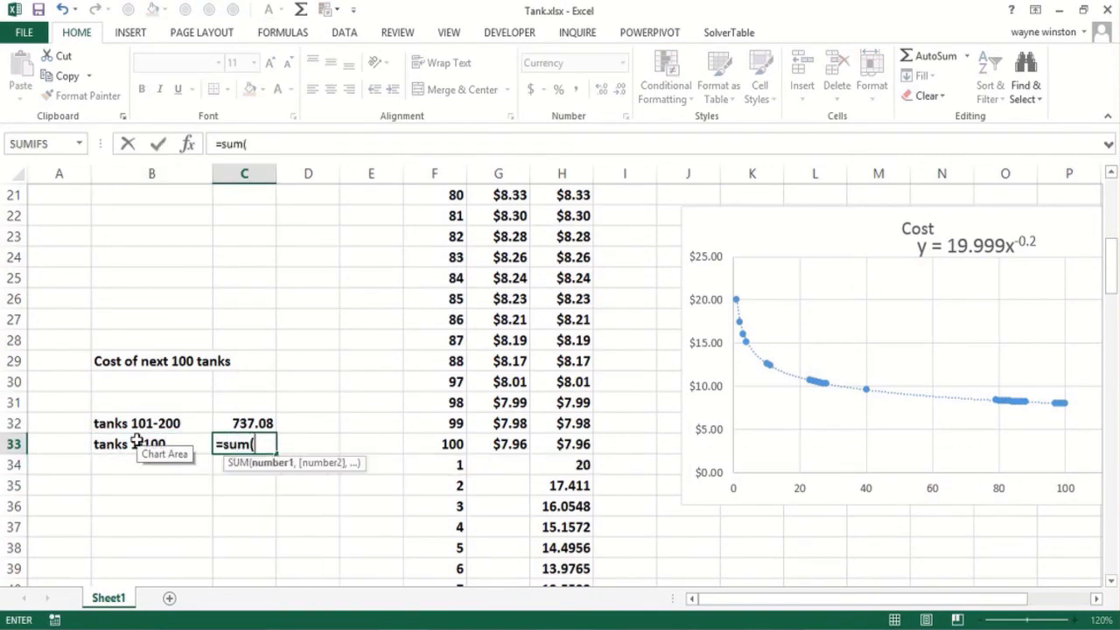
{"action": "left_click", "coordinate": [570, 465]}
{"action": "key", "text": "ctrl+shift+Down"}
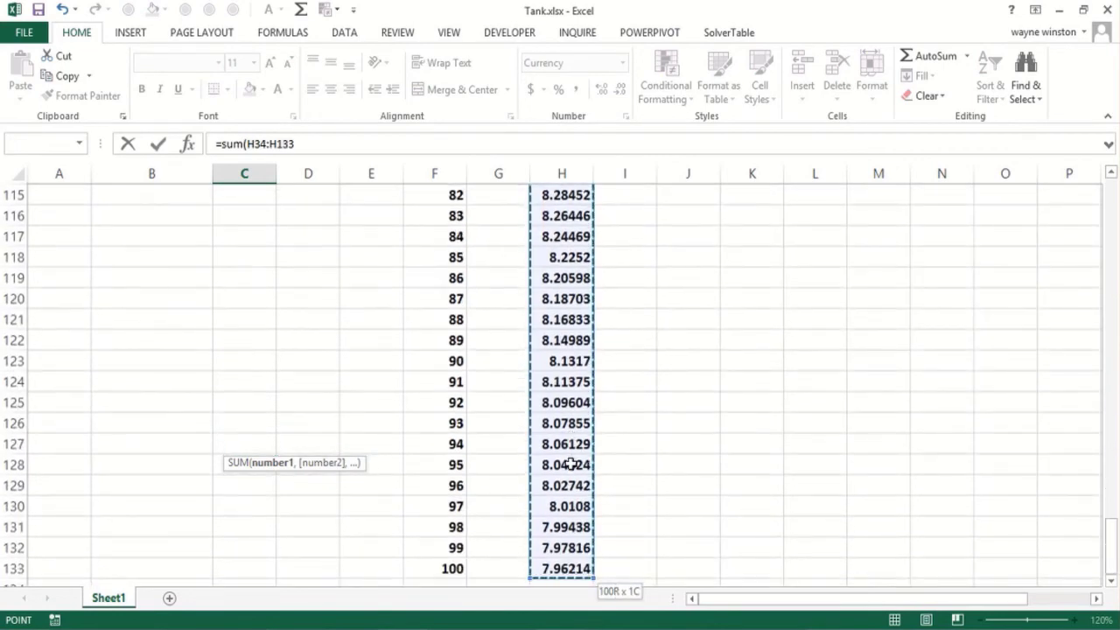
{"action": "key", "text": "Return"}
- Copy the currency format of the tanks 1-100 total in C33 to the tanks 101-200 total in C32
{"action": "key", "text": "Up"}
{"action": "key", "text": "Up"}
{"action": "key", "text": "Up"}
{"action": "key", "text": "Up"}
{"action": "key", "text": "Up"}
{"action": "key", "text": "Down"}
{"action": "key", "text": "Down"}
{"action": "key", "text": "Down"}
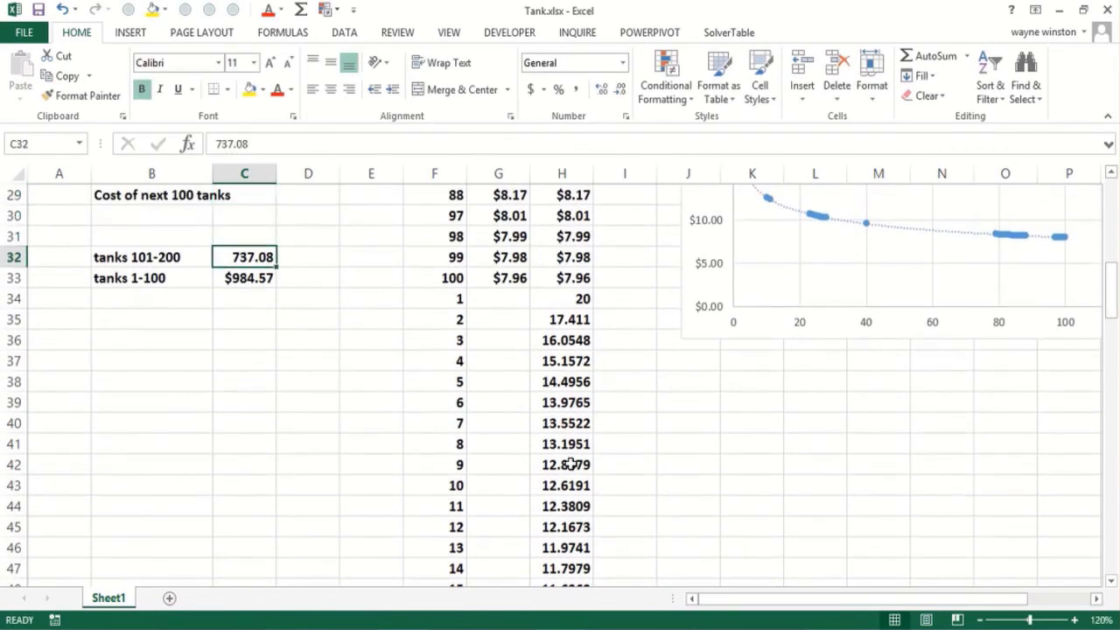
{"action": "left_click", "coordinate": [248, 277]}
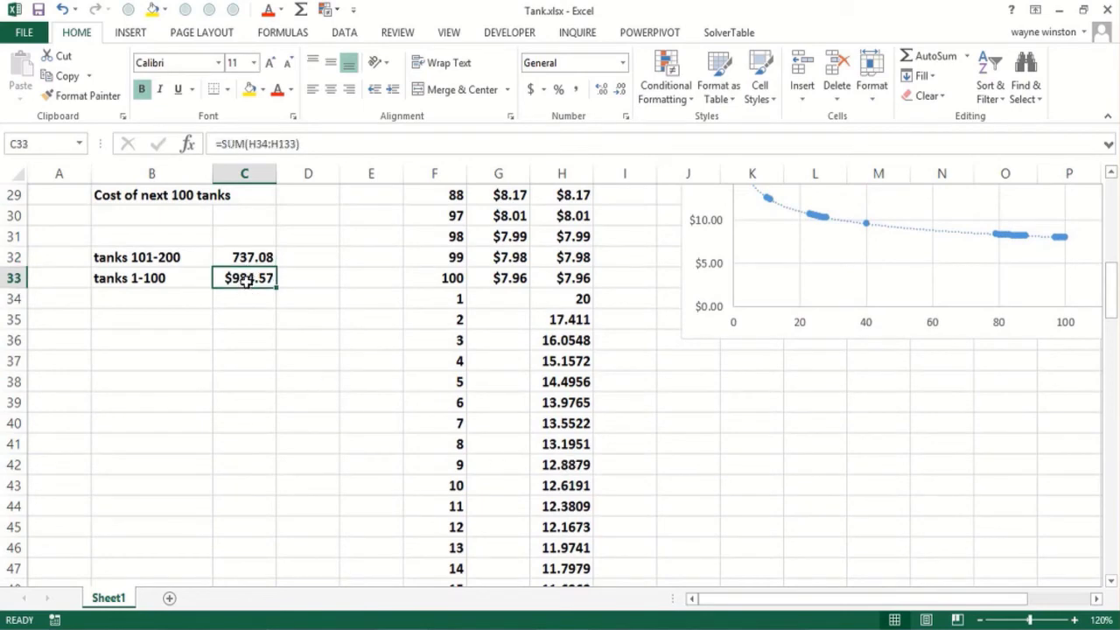
{"action": "left_click", "coordinate": [95, 98]}
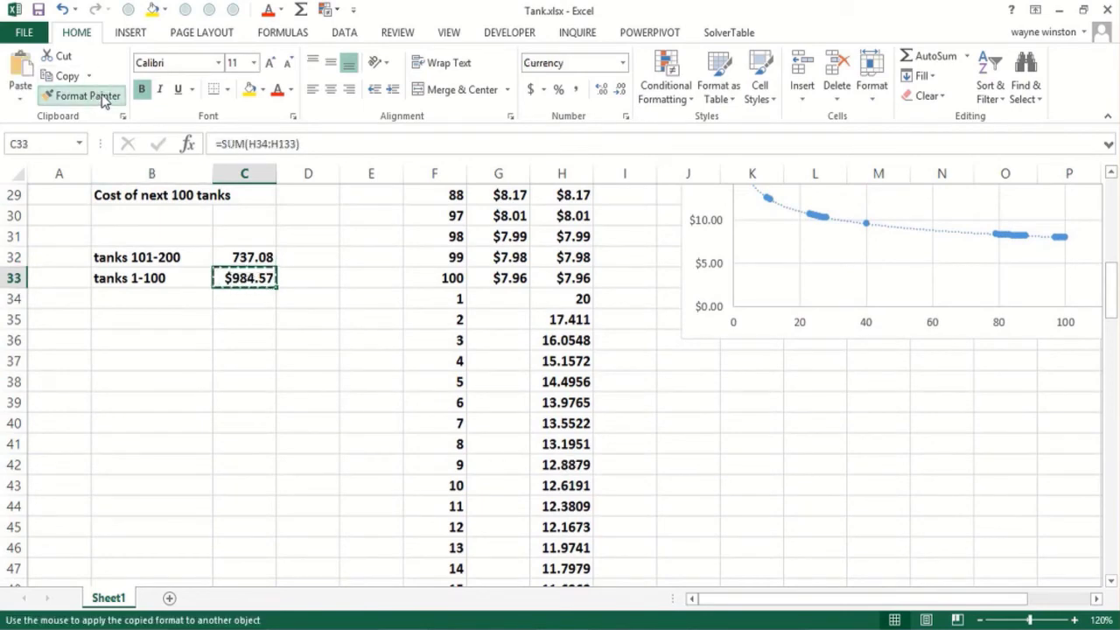
{"action": "double_click", "coordinate": [101, 102]}
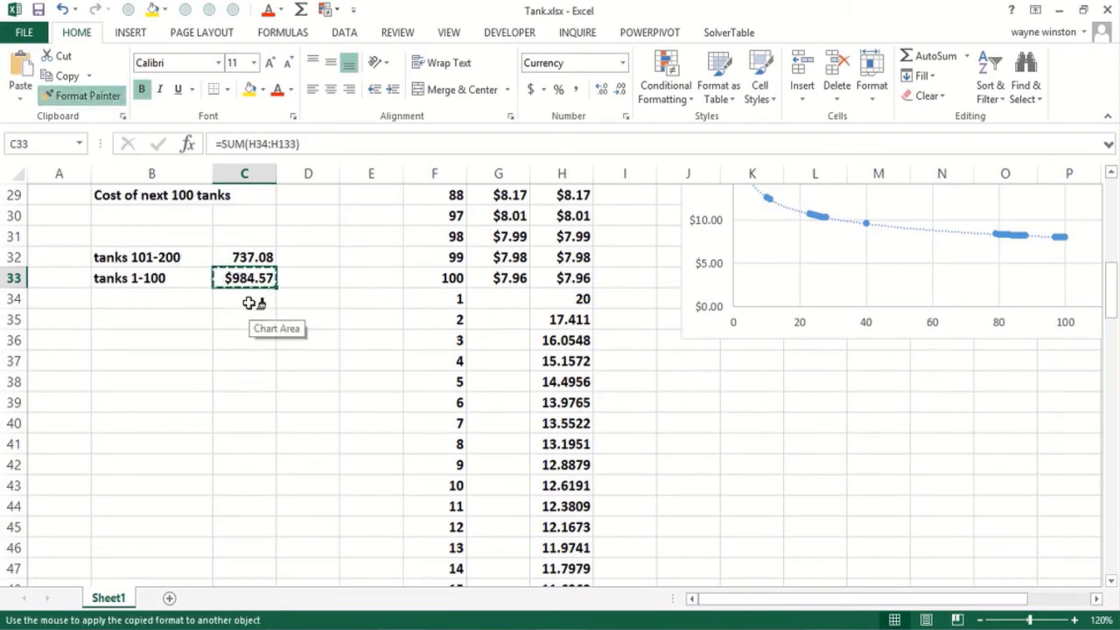
{"action": "left_click", "coordinate": [244, 259]}
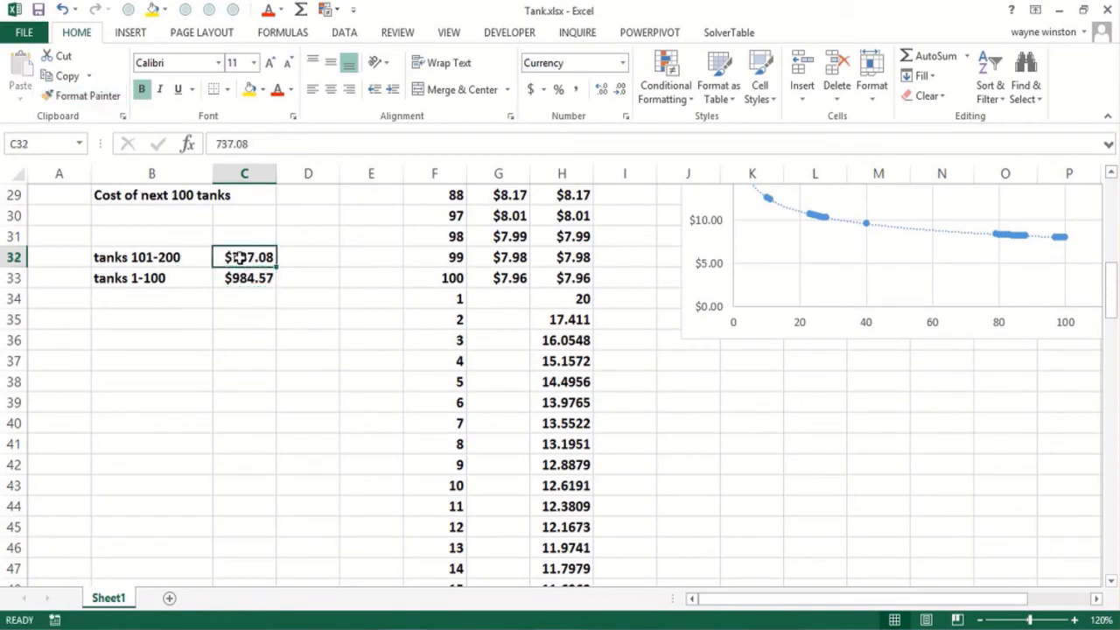
{"action": "left_click", "coordinate": [201, 401]}
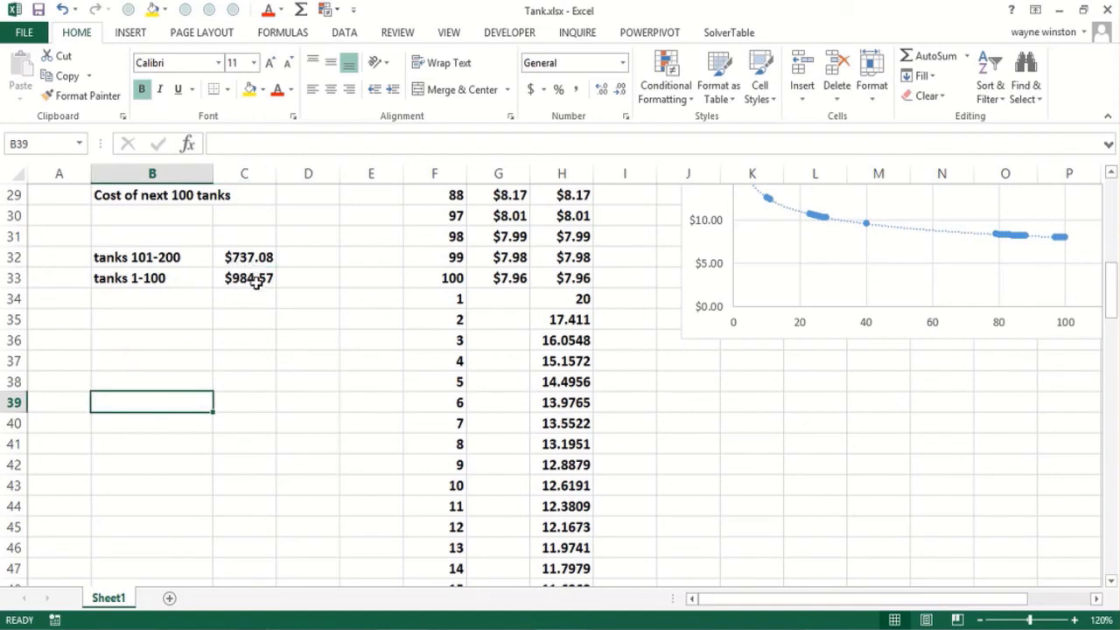
{"action": "left_click", "coordinate": [241, 316]}
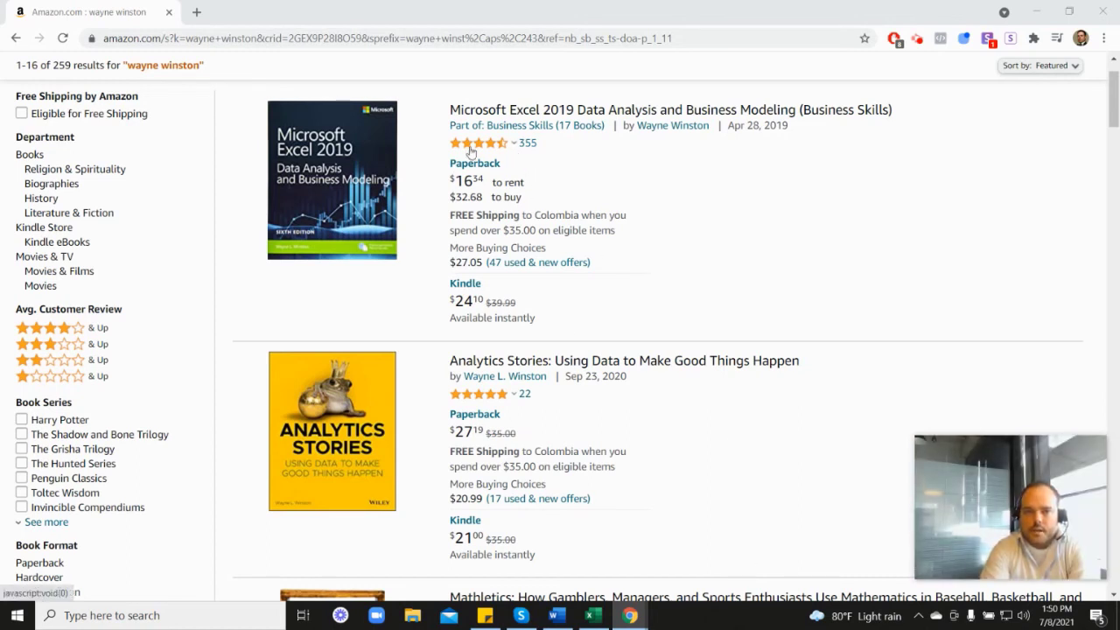
- Look through the author's book listings in the Amazon search results, from the Excel 2019 title down to Mathletics
{"action": "mouse_move", "coordinate": [480, 151]}
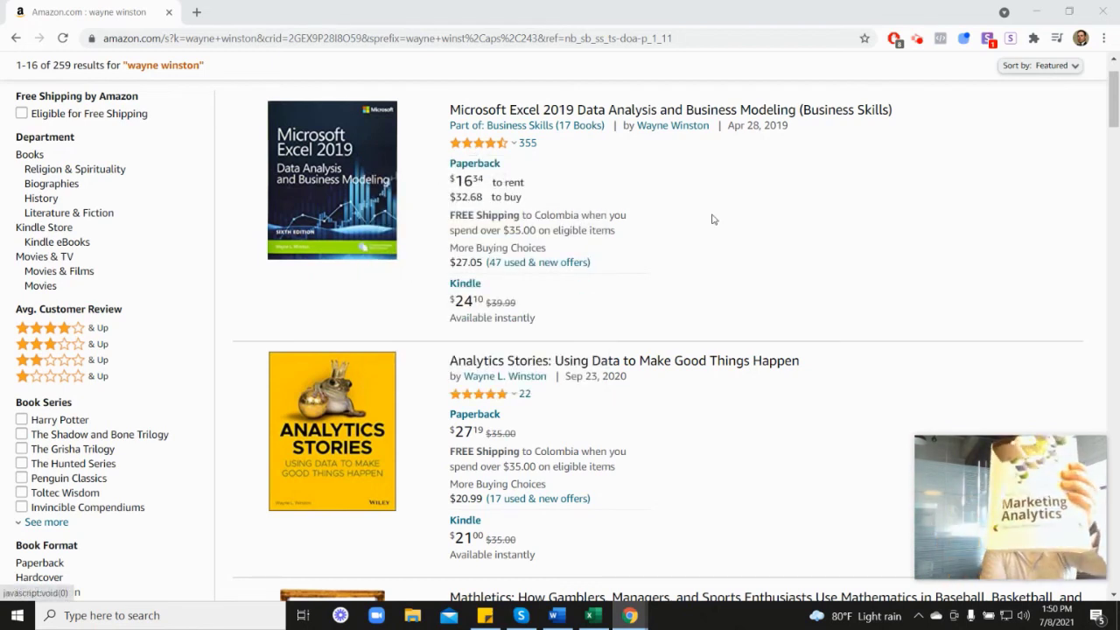
{"action": "scroll", "coordinate": [1003, 359], "scroll_direction": "down", "scroll_amount": 6}
{"action": "scroll", "coordinate": [871, 427], "scroll_direction": "down", "scroll_amount": 1}
{"action": "mouse_move", "coordinate": [499, 327]}
{"action": "scroll", "coordinate": [650, 332], "scroll_direction": "up", "scroll_amount": 6}
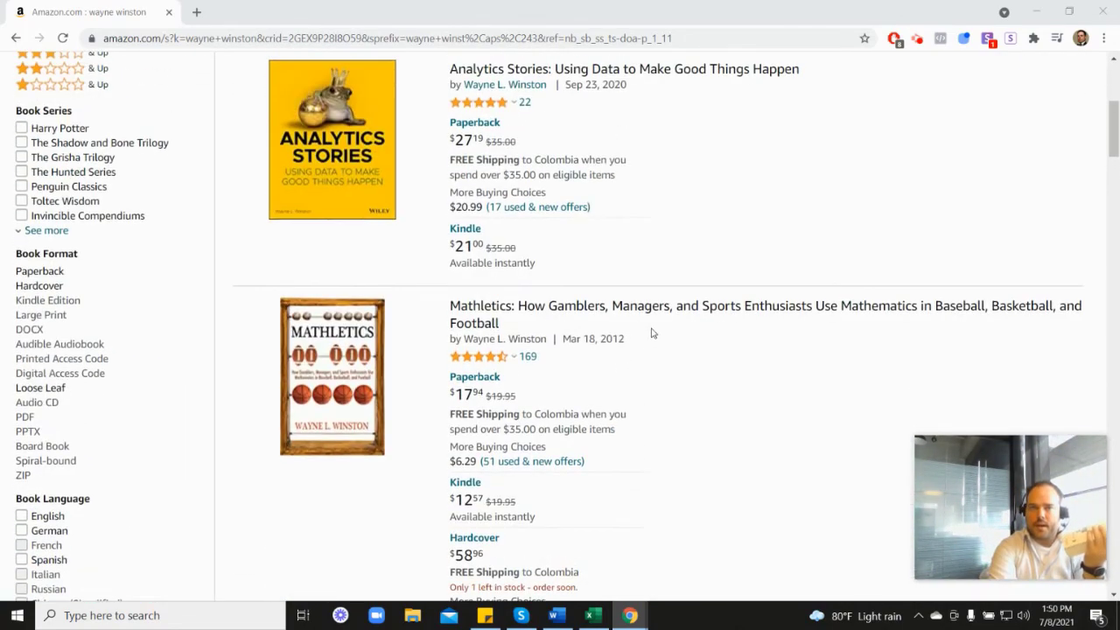